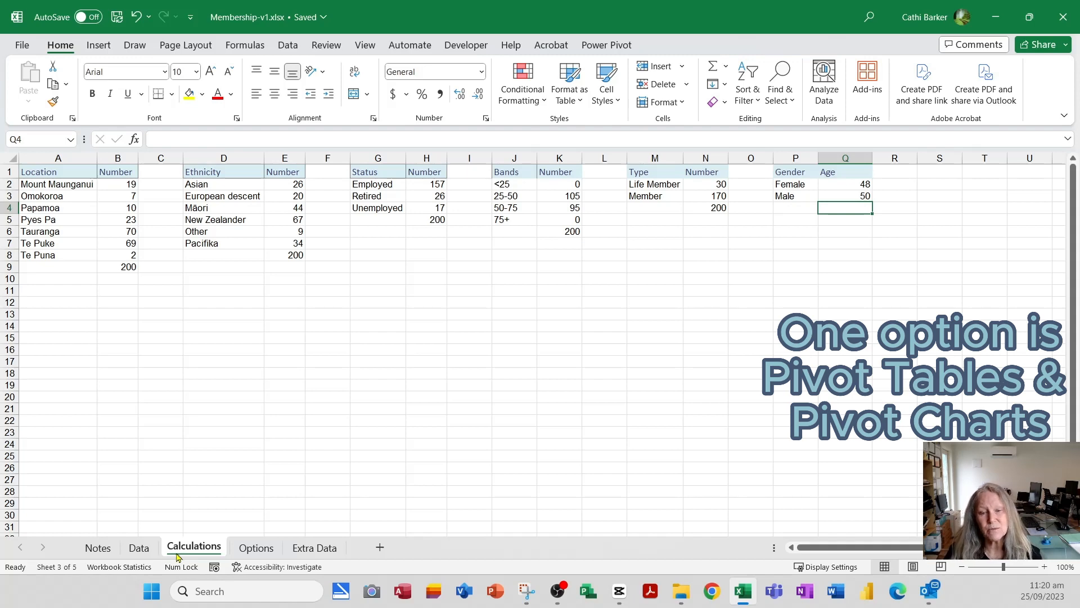
- Create a PivotTable from Table1 on the Data sheet, placed on a new worksheet
{"action": "left_click", "coordinate": [141, 550]}
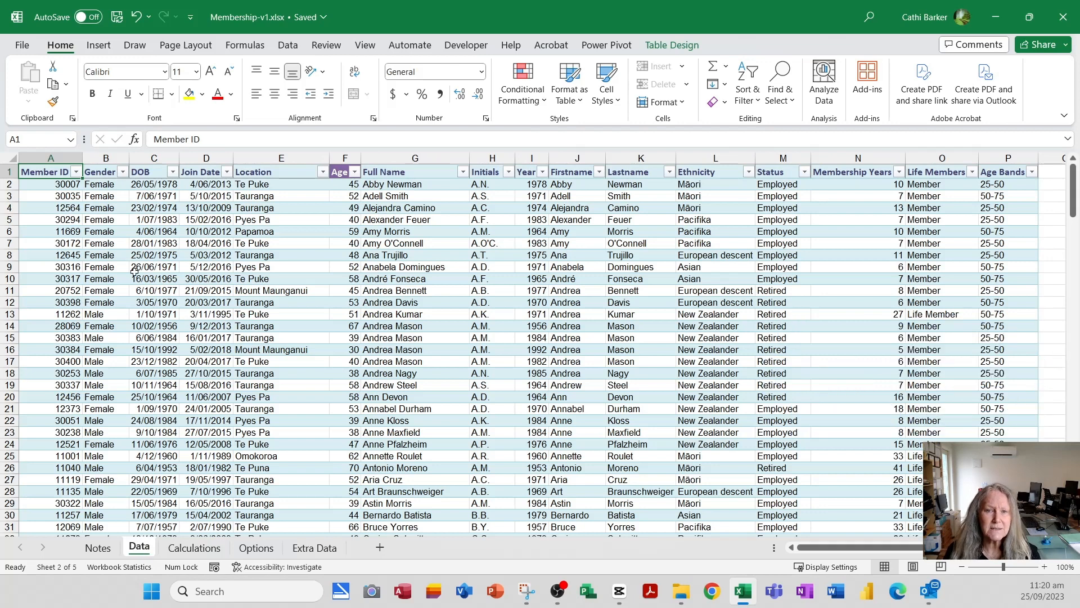
{"action": "left_click", "coordinate": [105, 47]}
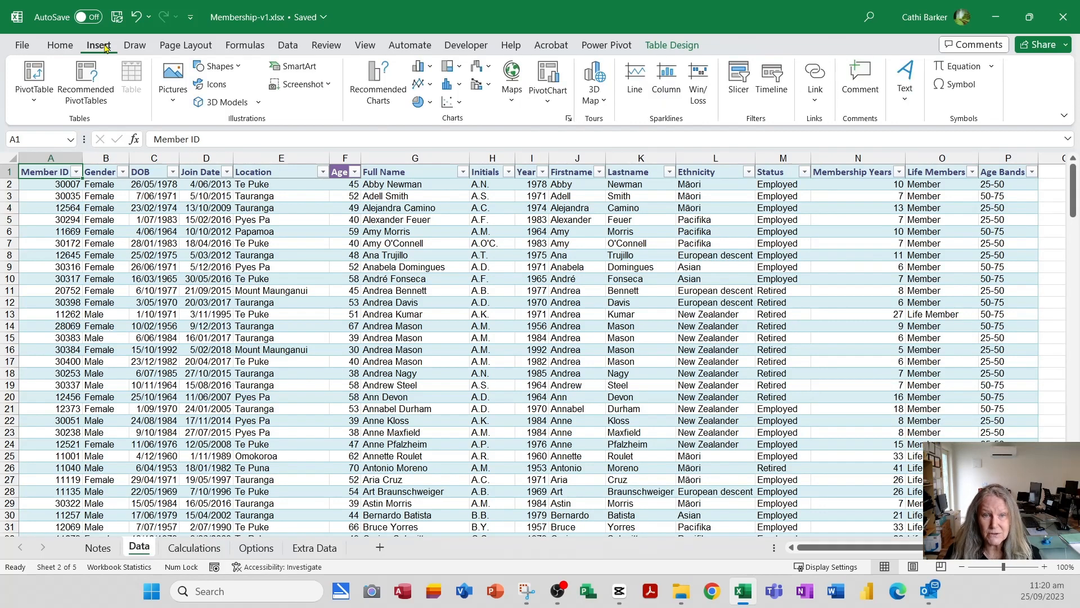
{"action": "left_click", "coordinate": [31, 81]}
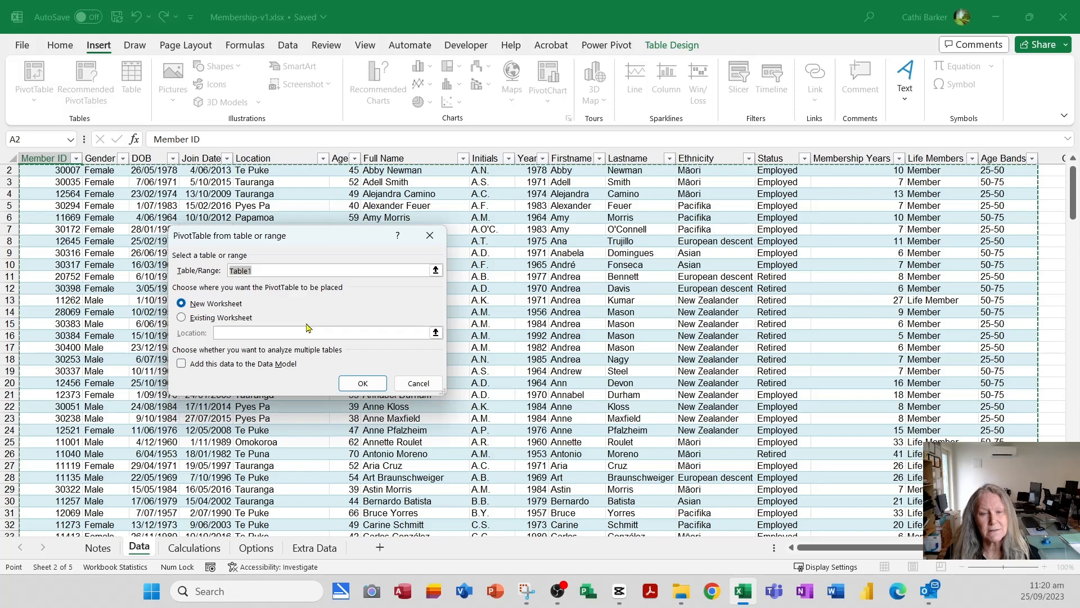
{"action": "left_click", "coordinate": [377, 384]}
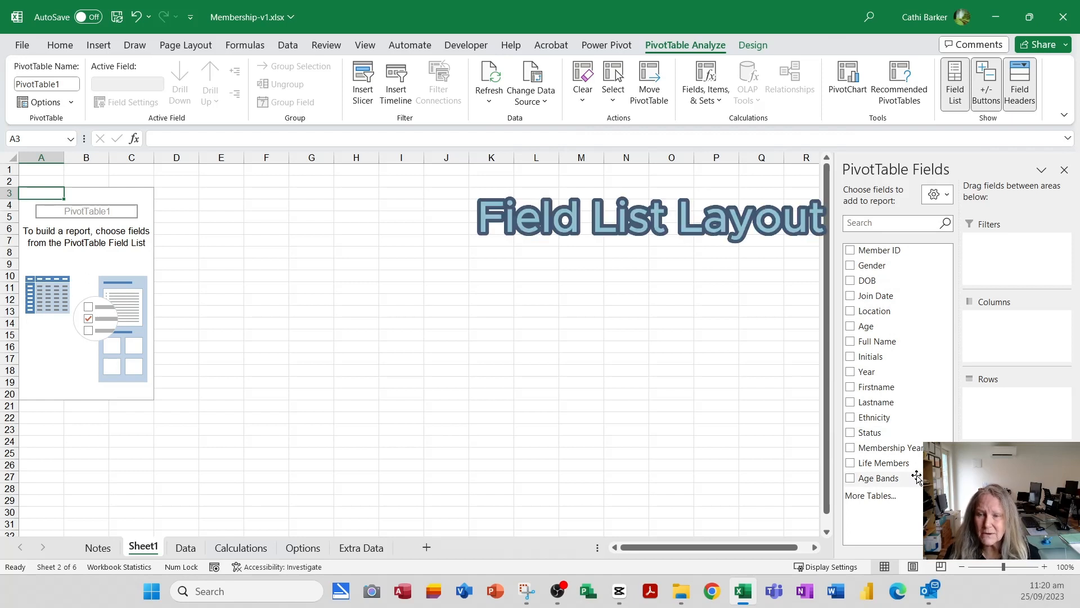
- Try the stacked layout of the PivotTable field list and return to the side-by-side layout
{"action": "left_click", "coordinate": [937, 195]}
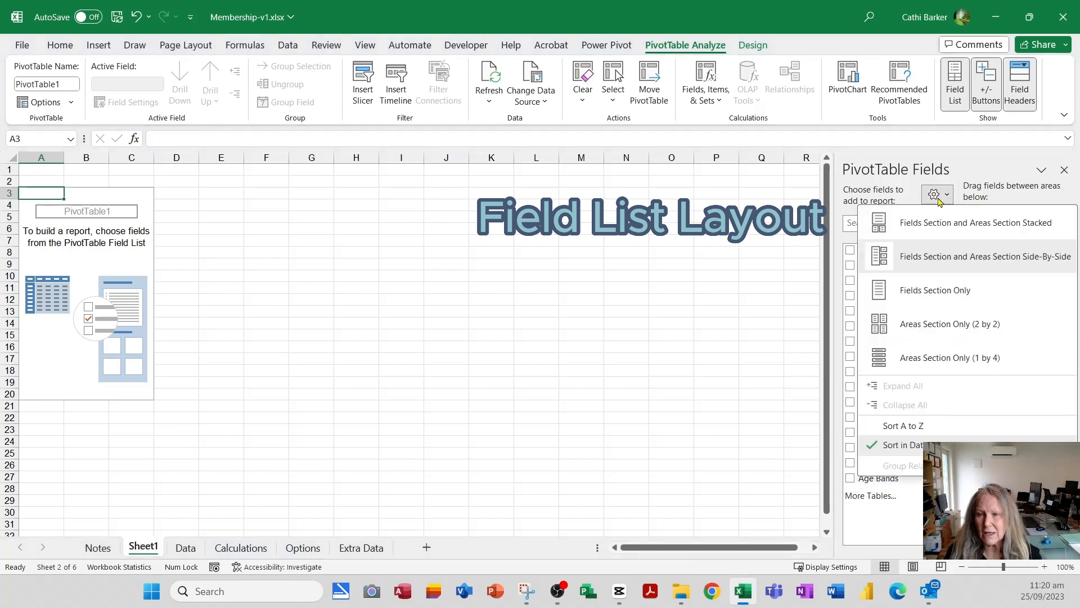
{"action": "left_click", "coordinate": [932, 226]}
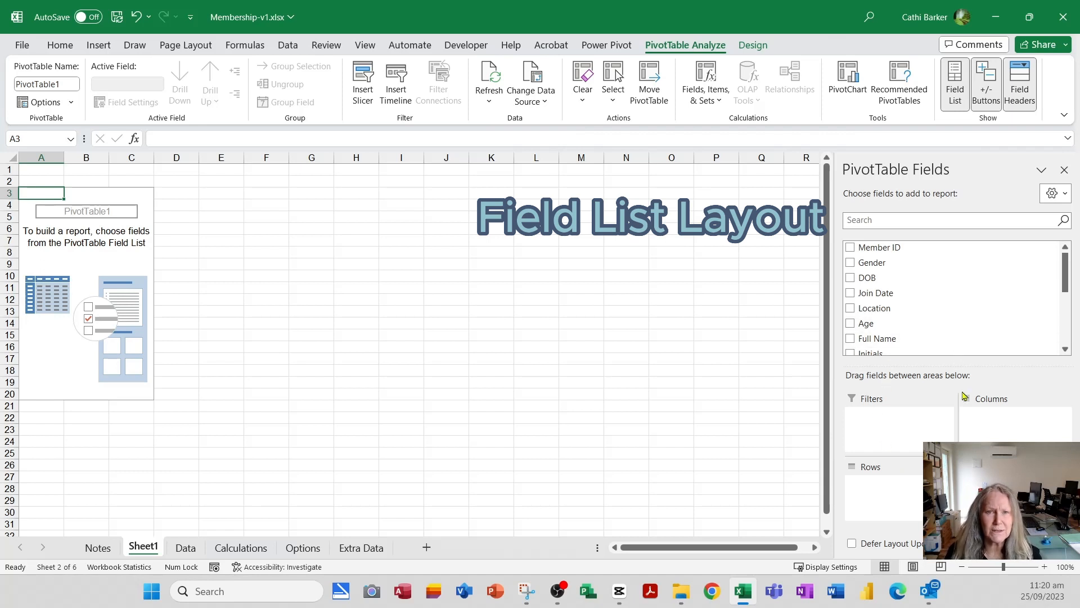
{"action": "left_click", "coordinate": [1056, 193]}
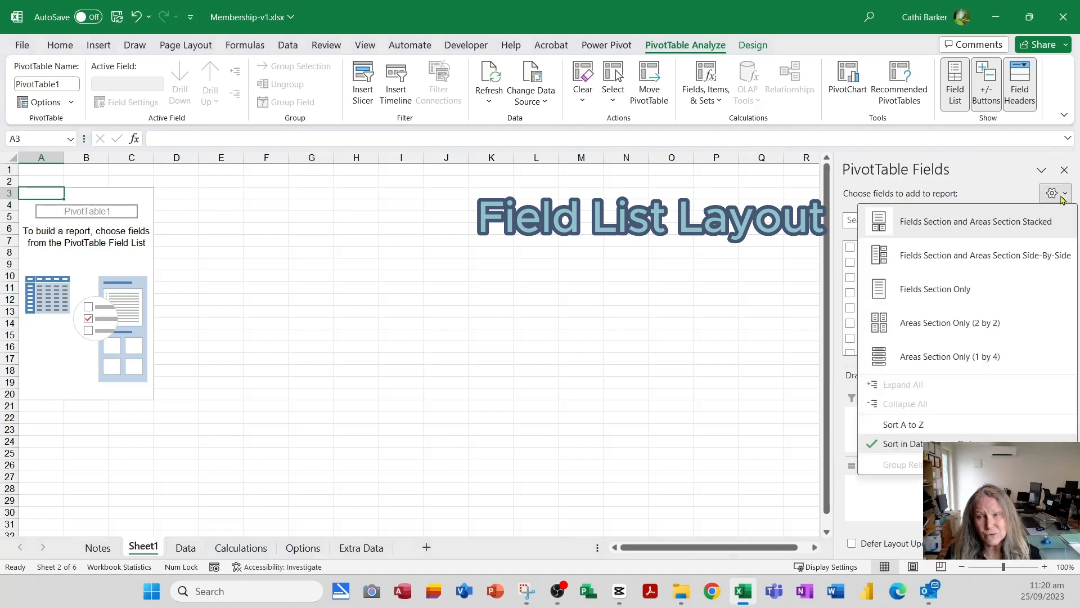
{"action": "left_click", "coordinate": [986, 265]}
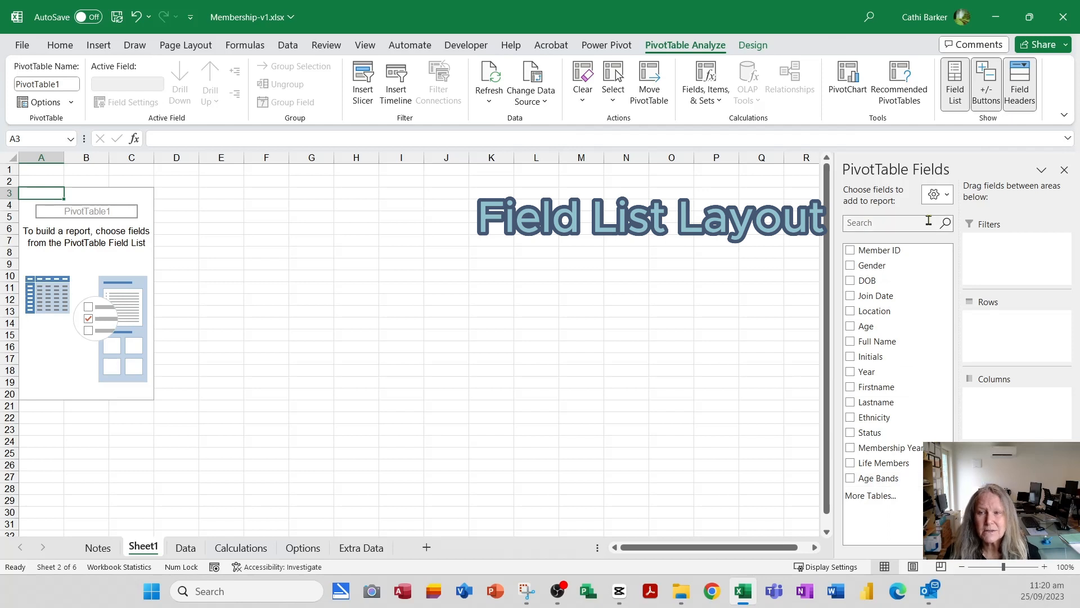
- Sort the PivotTable field list A to Z and add Location to the columns before moving it to the rows
{"action": "left_click", "coordinate": [940, 198]}
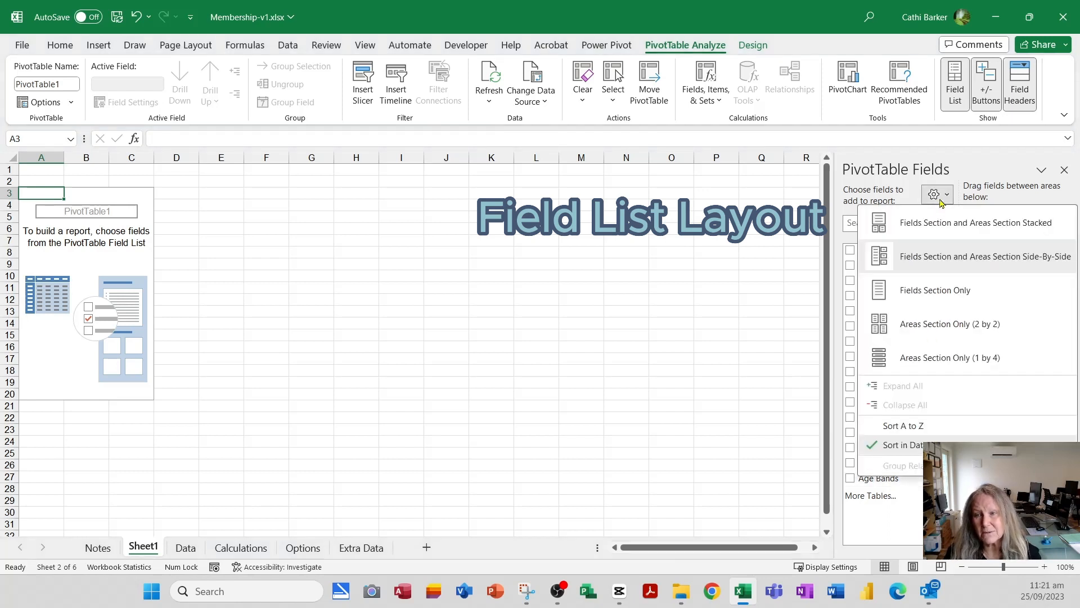
{"action": "left_click", "coordinate": [919, 428]}
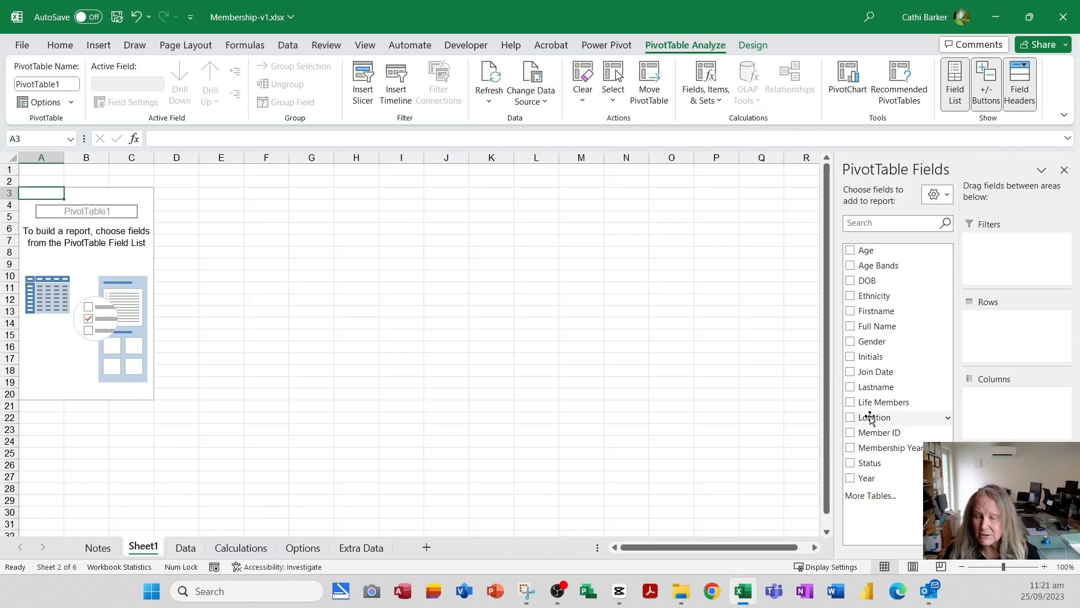
{"action": "left_click_drag", "start_coordinate": [870, 417], "coordinate": [982, 424]}
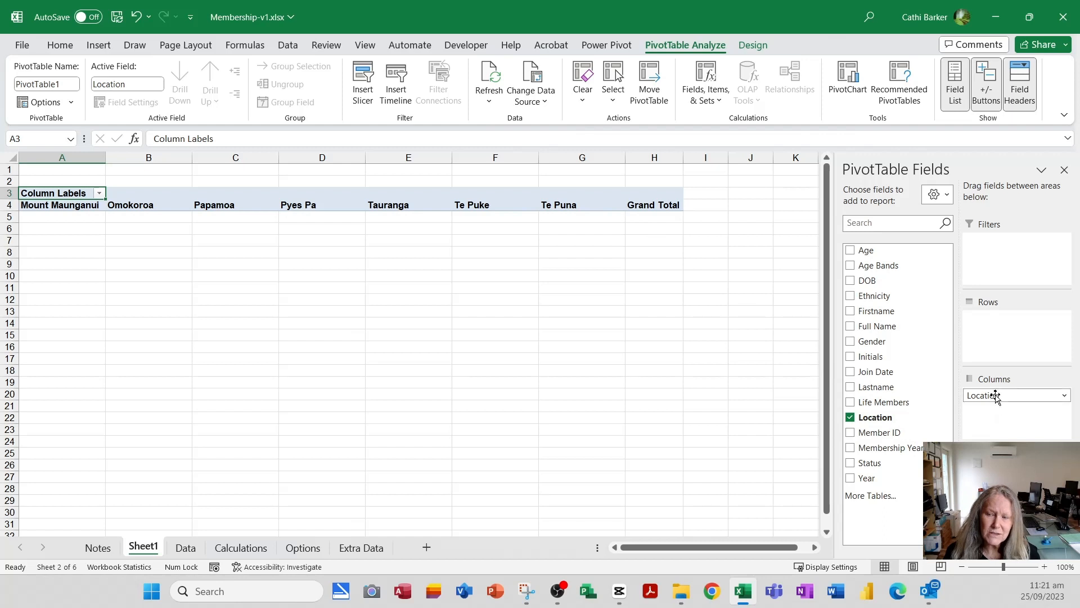
{"action": "left_click_drag", "start_coordinate": [996, 397], "coordinate": [999, 336]}
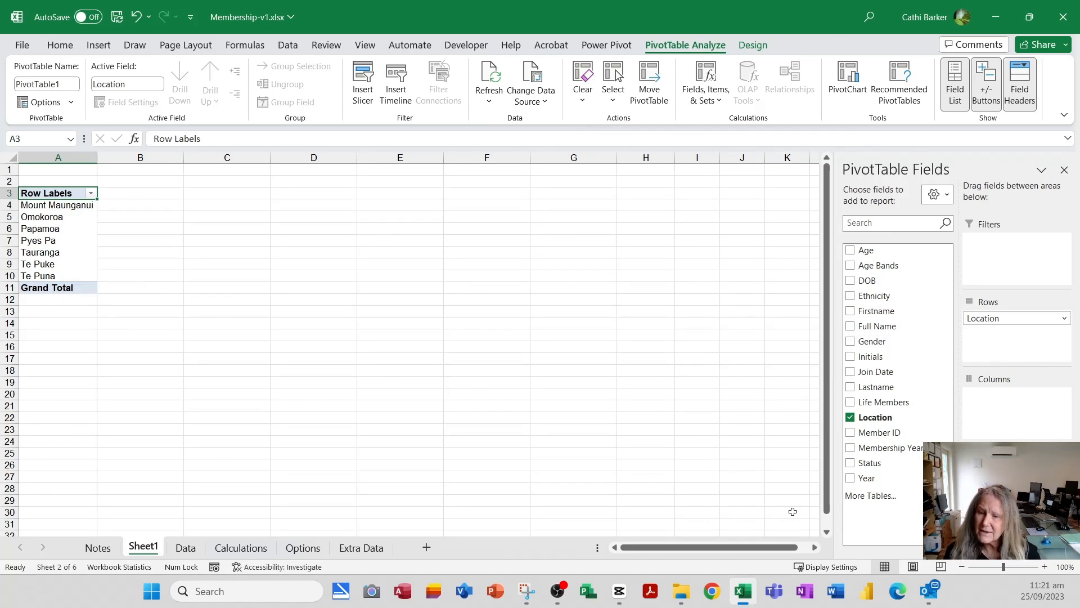
- Try Status as the PivotTable's column field and remove it again
{"action": "left_click_drag", "start_coordinate": [881, 467], "coordinate": [995, 426]}
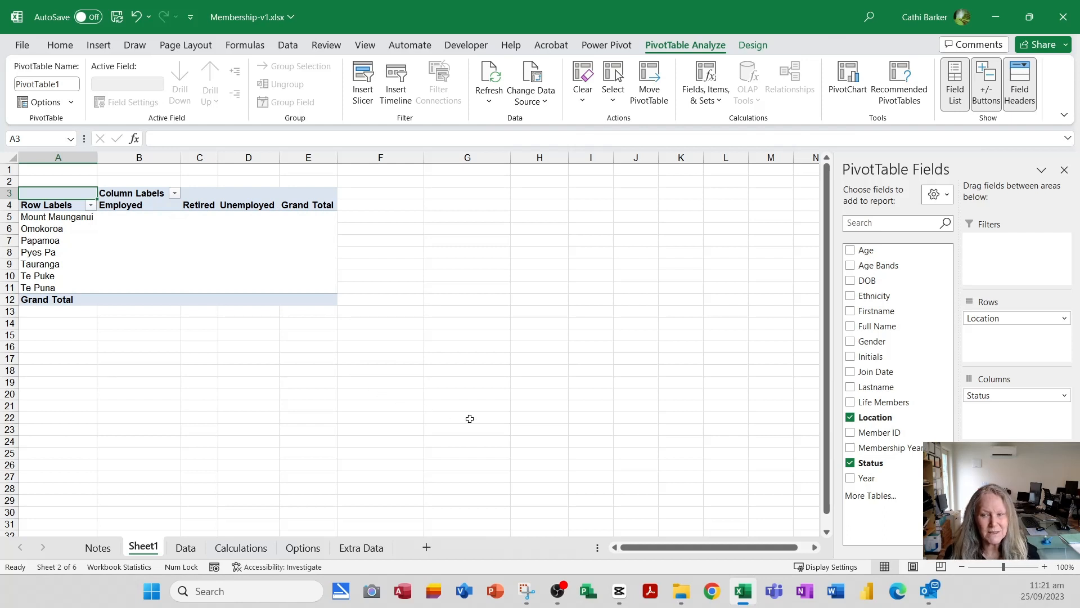
{"action": "left_click_drag", "start_coordinate": [996, 396], "coordinate": [739, 397]}
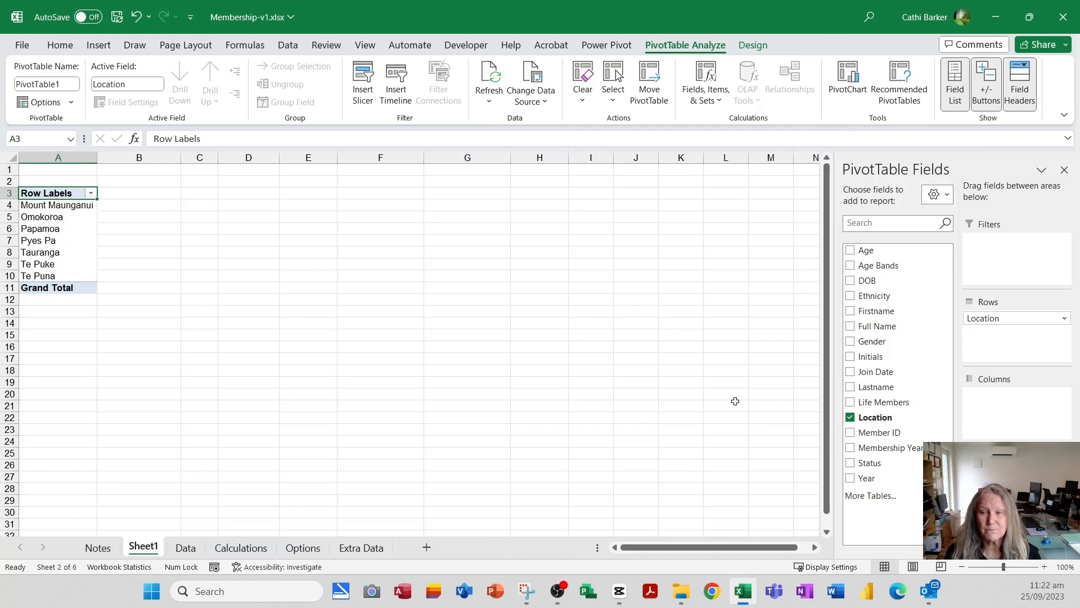
- Add Life Members as the column field and Member ID as the value field, summarized by Count
{"action": "left_click_drag", "start_coordinate": [888, 405], "coordinate": [987, 416]}
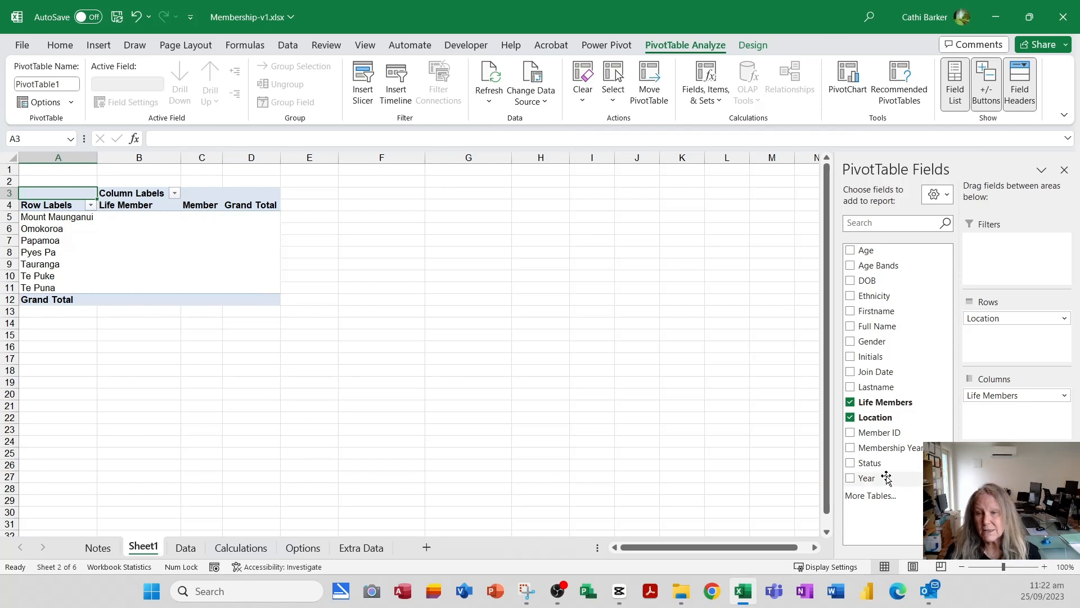
{"action": "left_click_drag", "start_coordinate": [889, 434], "coordinate": [1001, 478]}
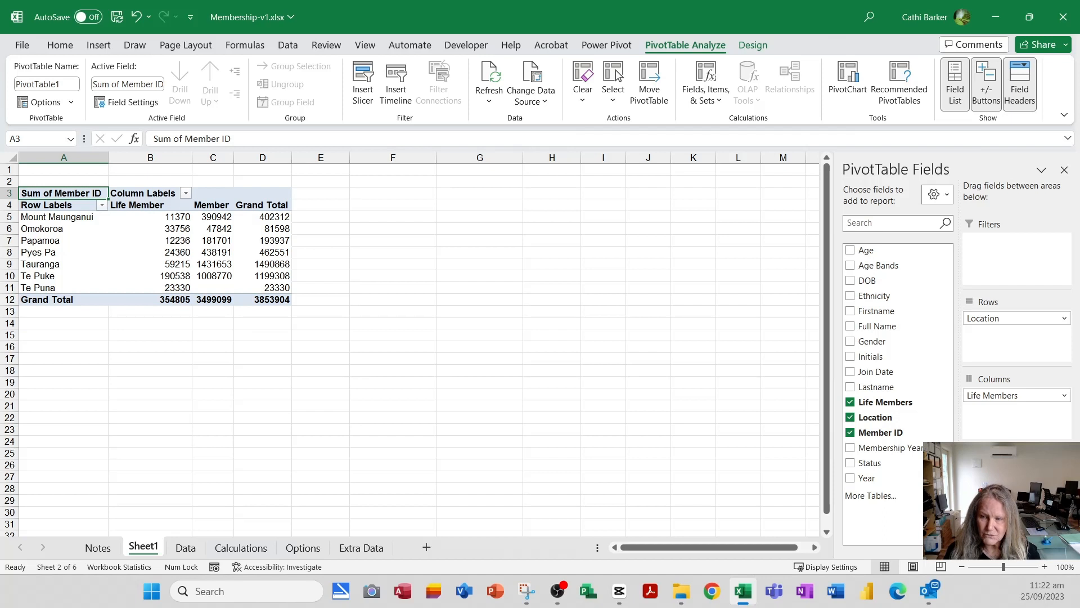
{"action": "left_click", "coordinate": [1063, 473]}
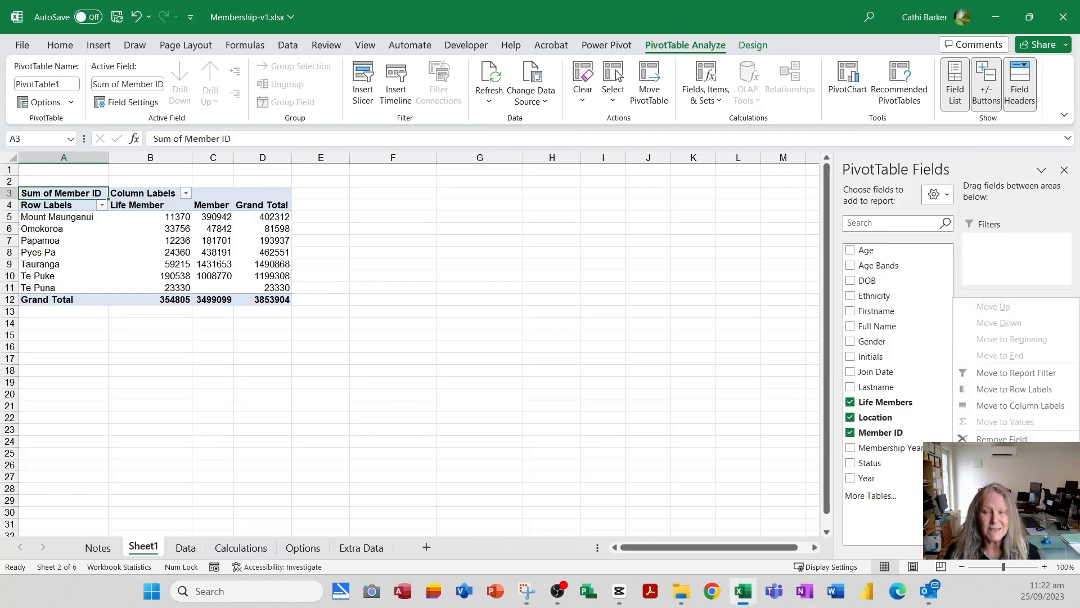
{"action": "left_click", "coordinate": [1005, 457]}
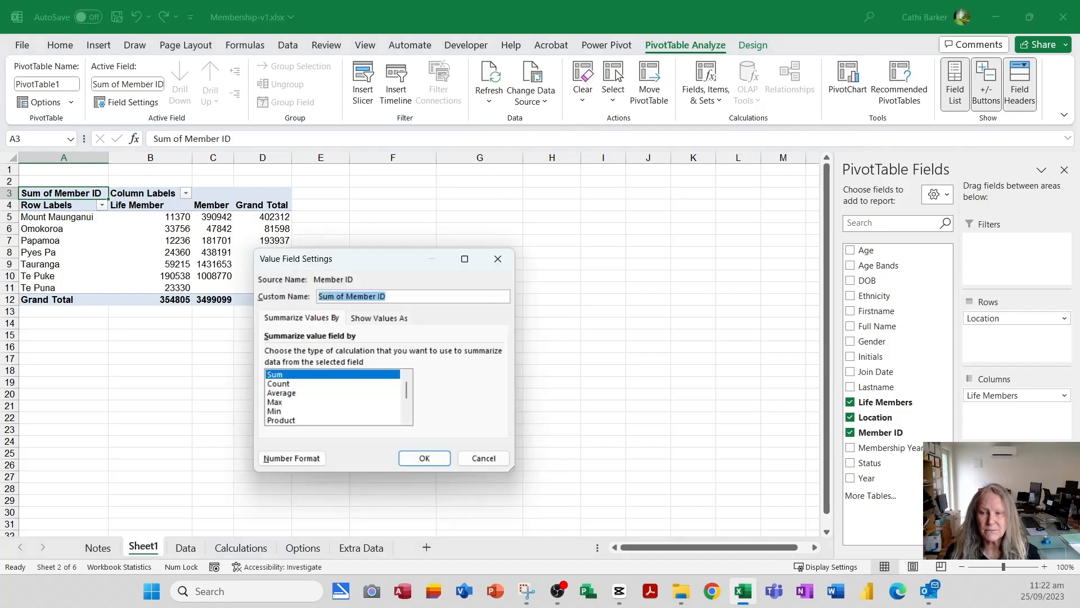
{"action": "left_click", "coordinate": [273, 385]}
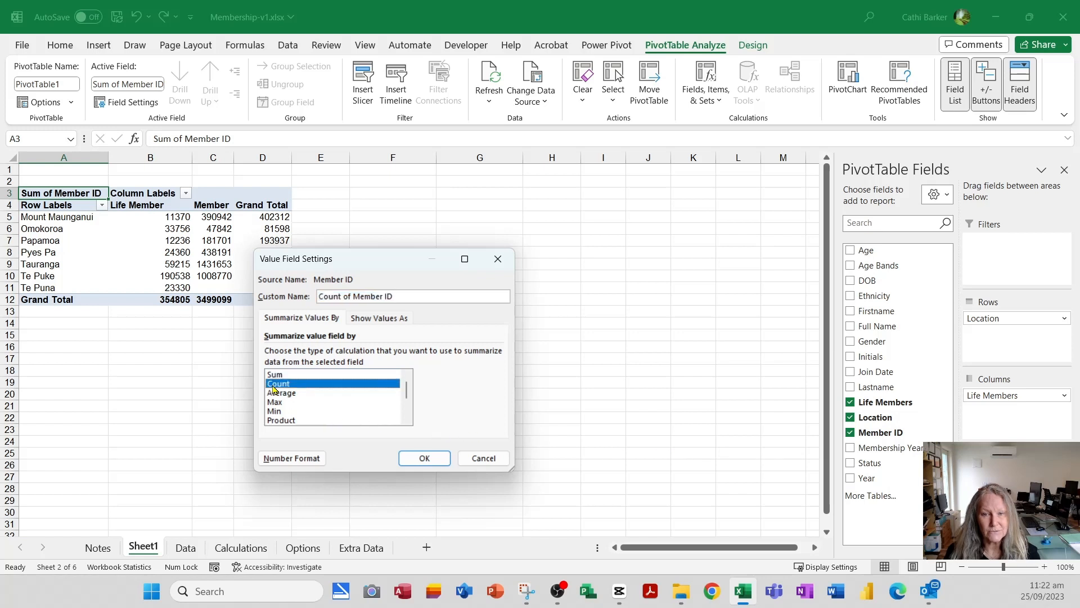
{"action": "left_click", "coordinate": [425, 460]}
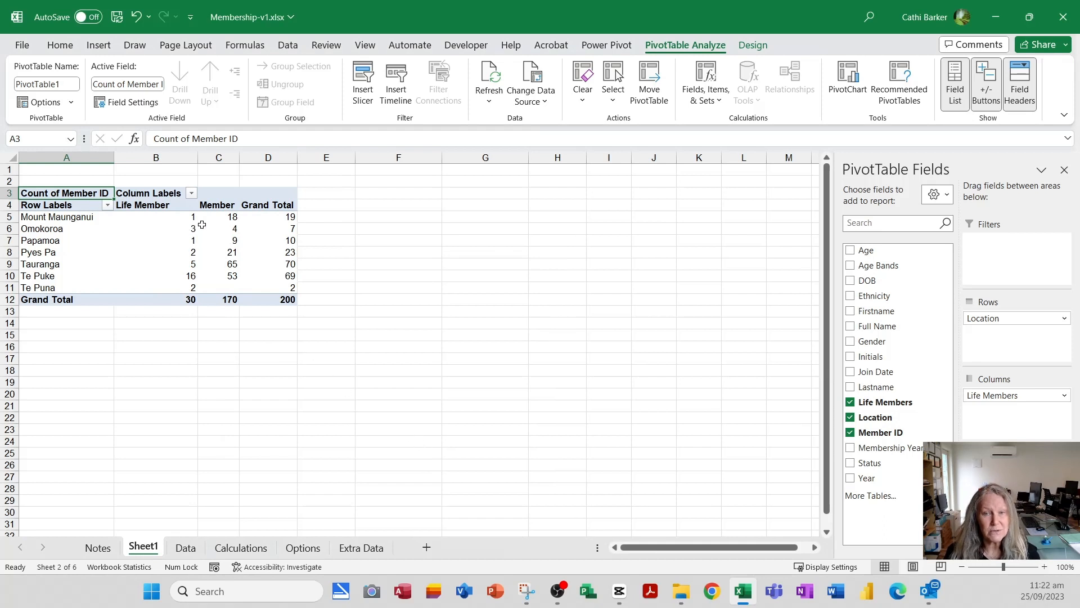
- Review the member counts by location, look through the source records on the Data sheet and return to Sheet1
{"action": "mouse_move", "coordinate": [223, 217]}
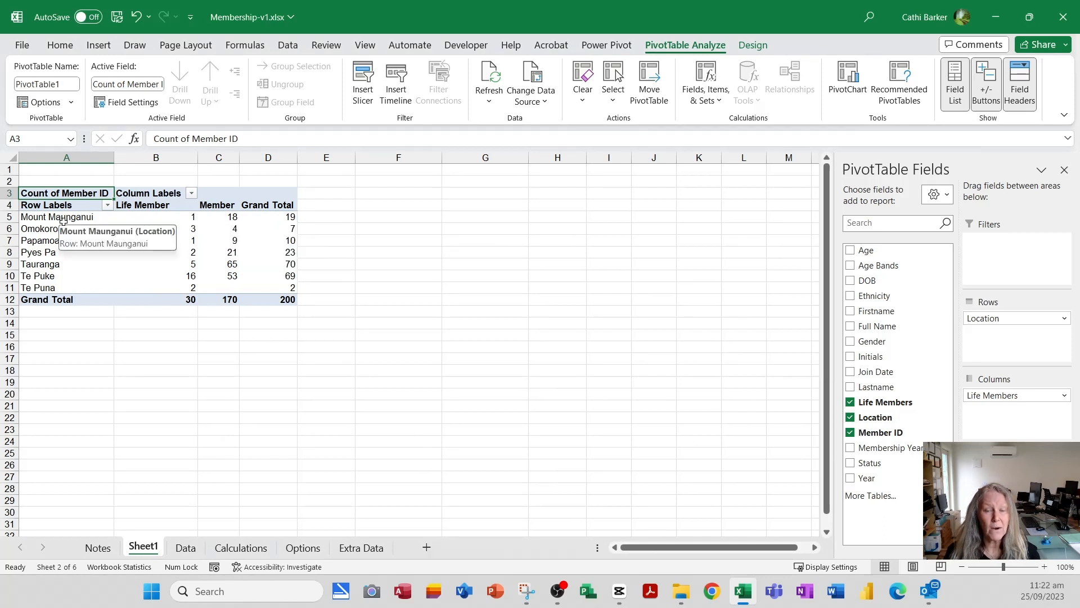
{"action": "mouse_move", "coordinate": [290, 221]}
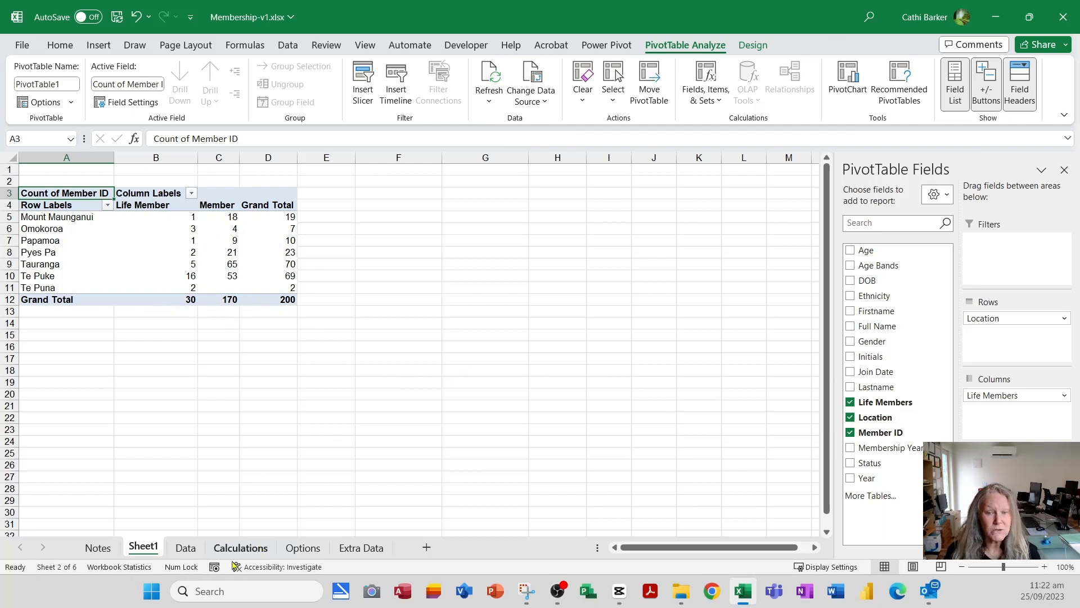
{"action": "left_click", "coordinate": [183, 549]}
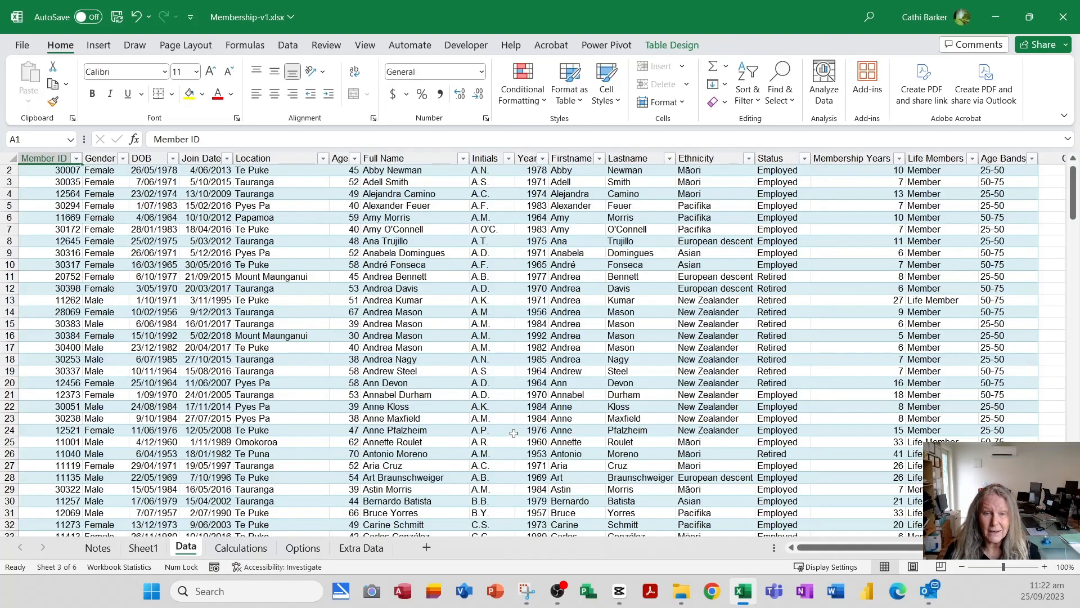
{"action": "scroll", "coordinate": [526, 424], "scroll_direction": "down", "scroll_amount": 10}
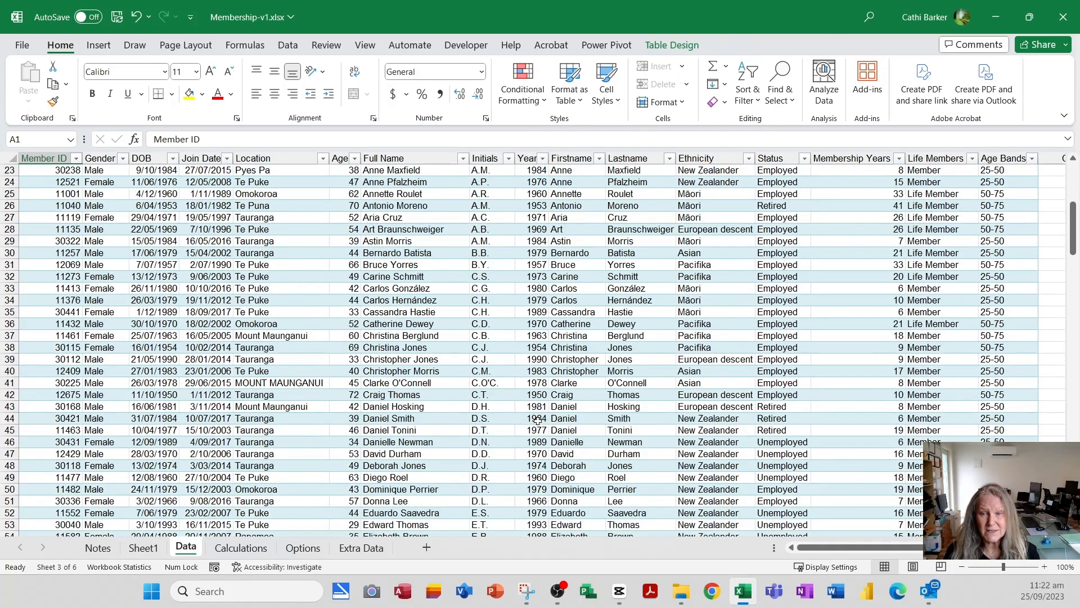
{"action": "scroll", "coordinate": [537, 423], "scroll_direction": "down", "scroll_amount": 11}
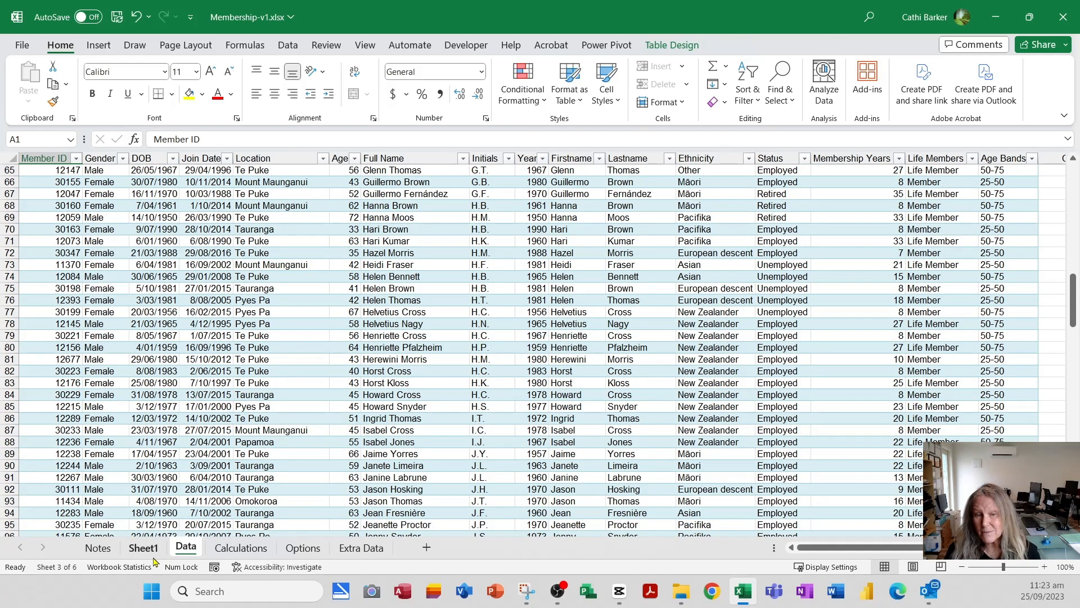
{"action": "left_click", "coordinate": [144, 548]}
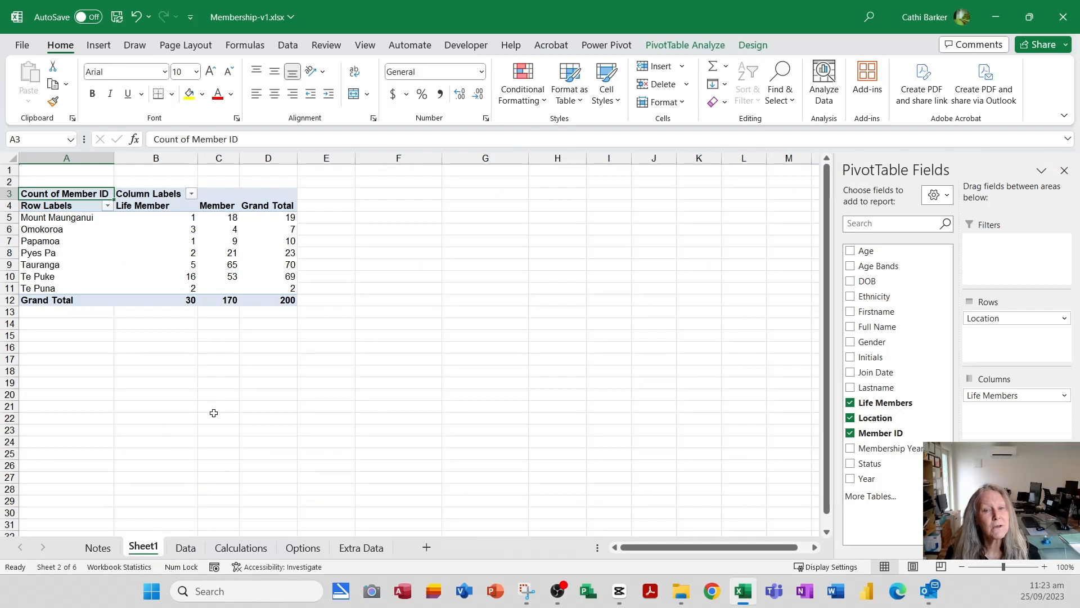
- Rename the PivotTable's Column Labels heading to Types and its Row Labels heading to Region
{"action": "left_click", "coordinate": [158, 194]}
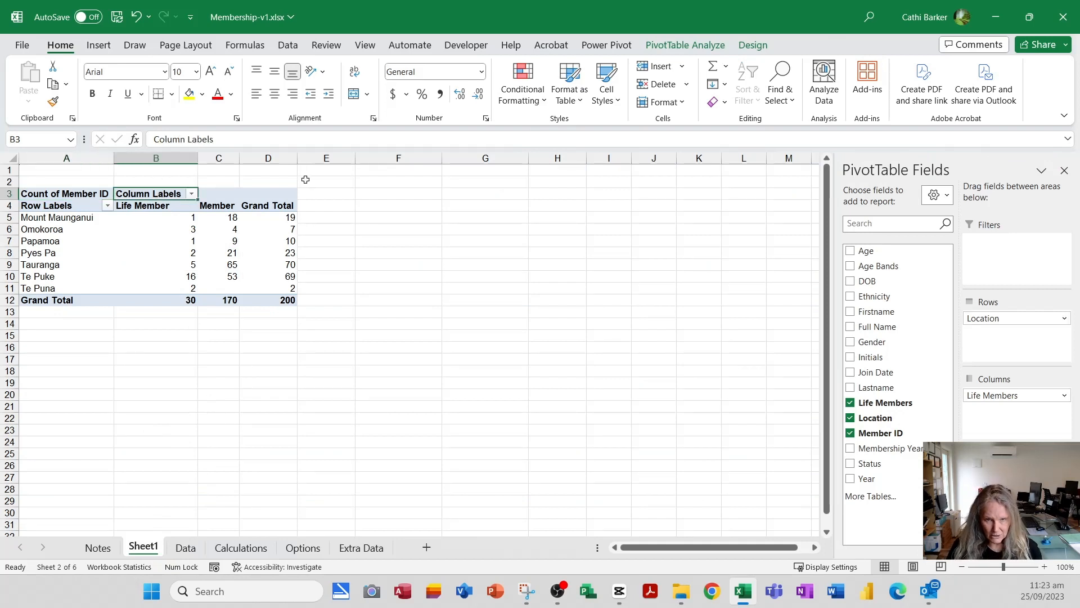
{"action": "type", "text": "Types"}
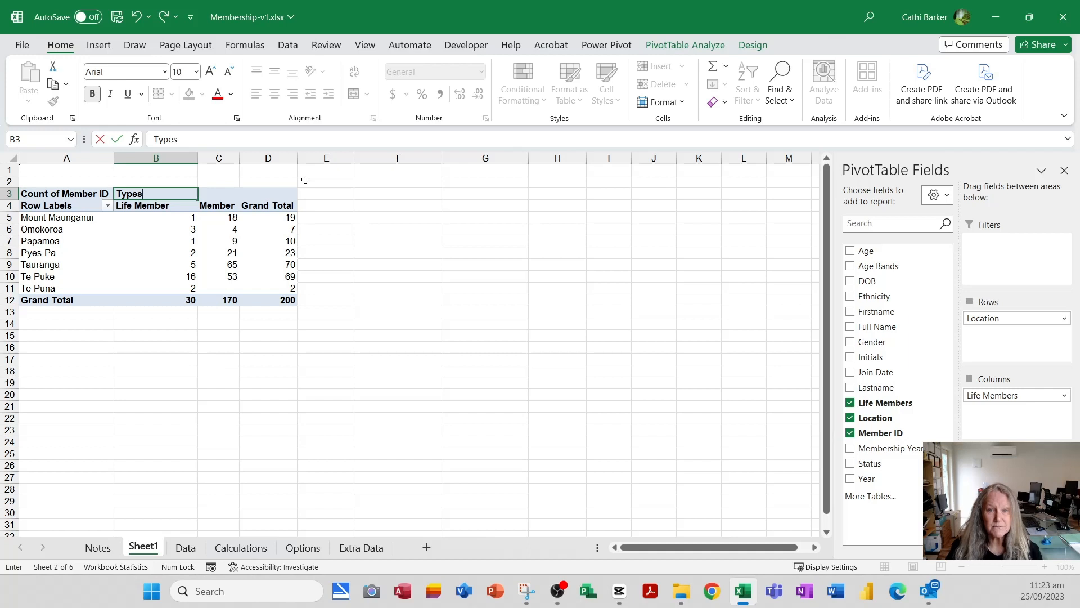
{"action": "key", "text": "Return"}
{"action": "key", "text": "Left"}
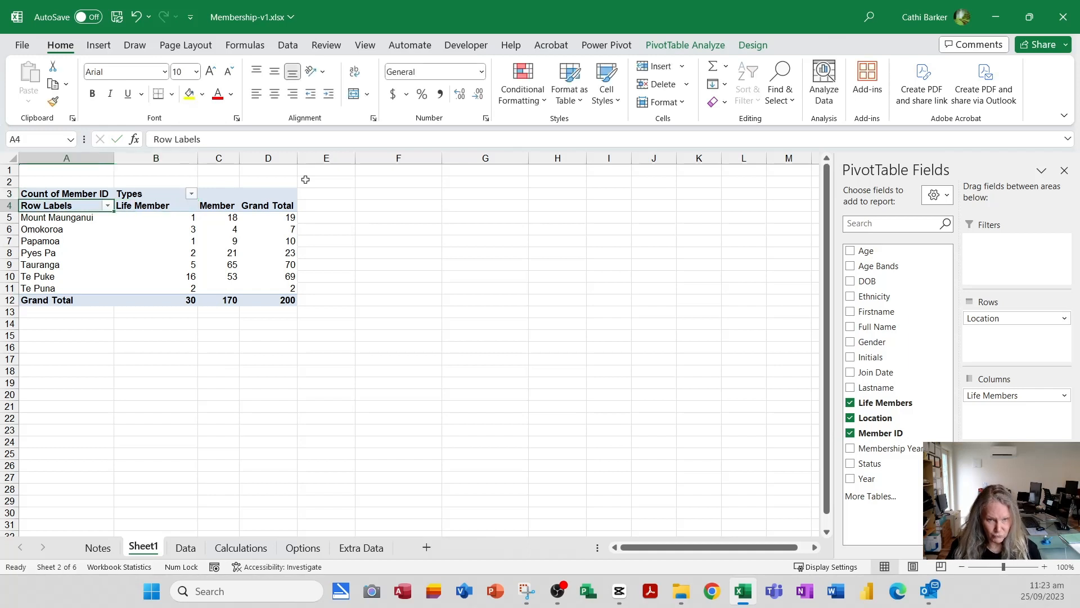
{"action": "type", "text": "Region"}
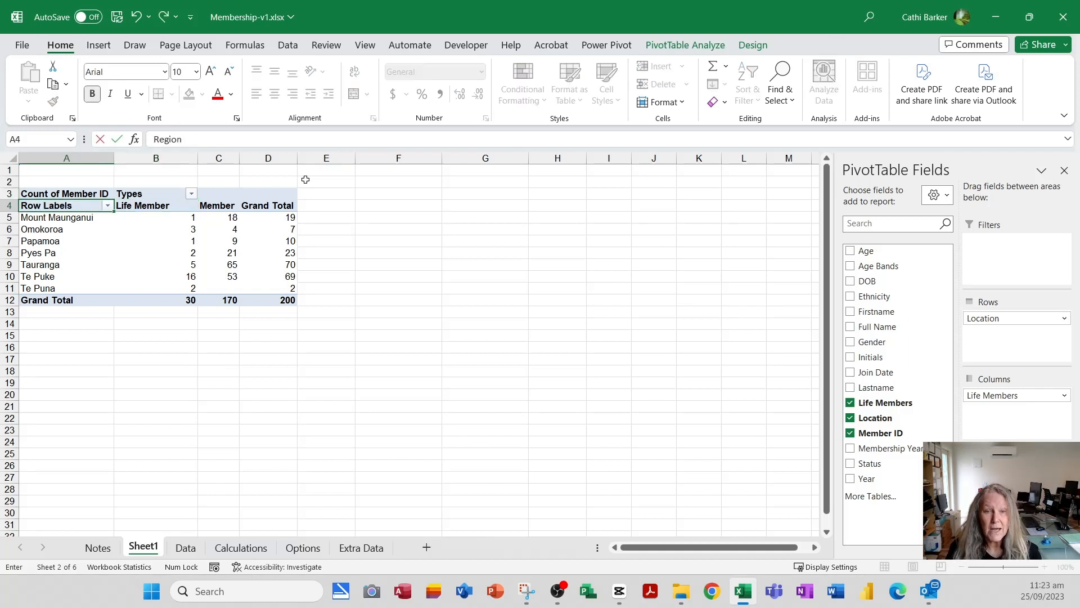
{"action": "key", "text": "Up"}
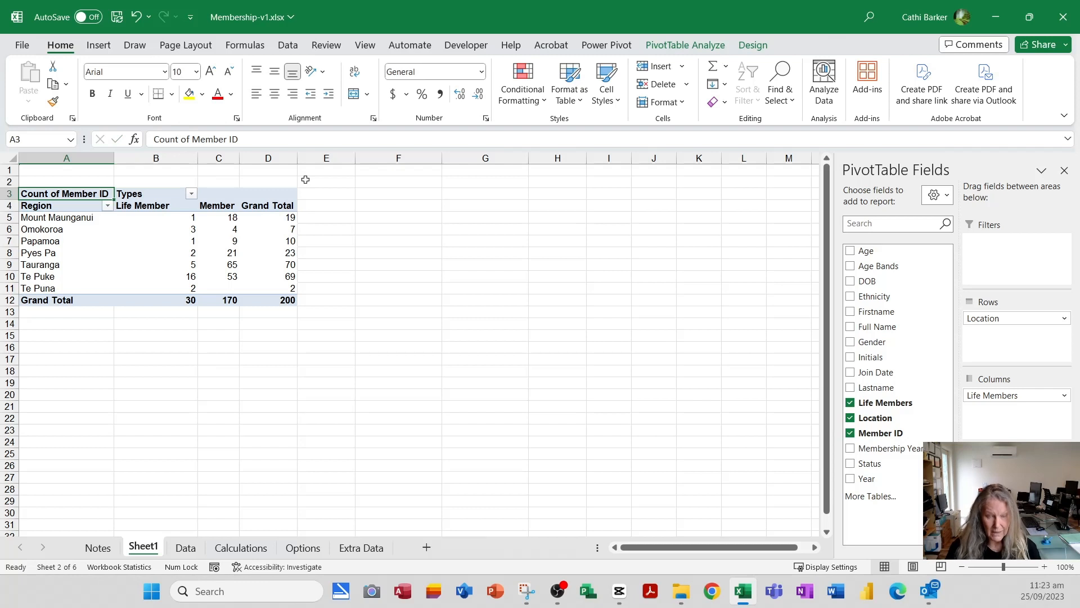
- Rename the PivotTable's value heading in A3 to Number of Members
{"action": "type", "text": "Number of"}
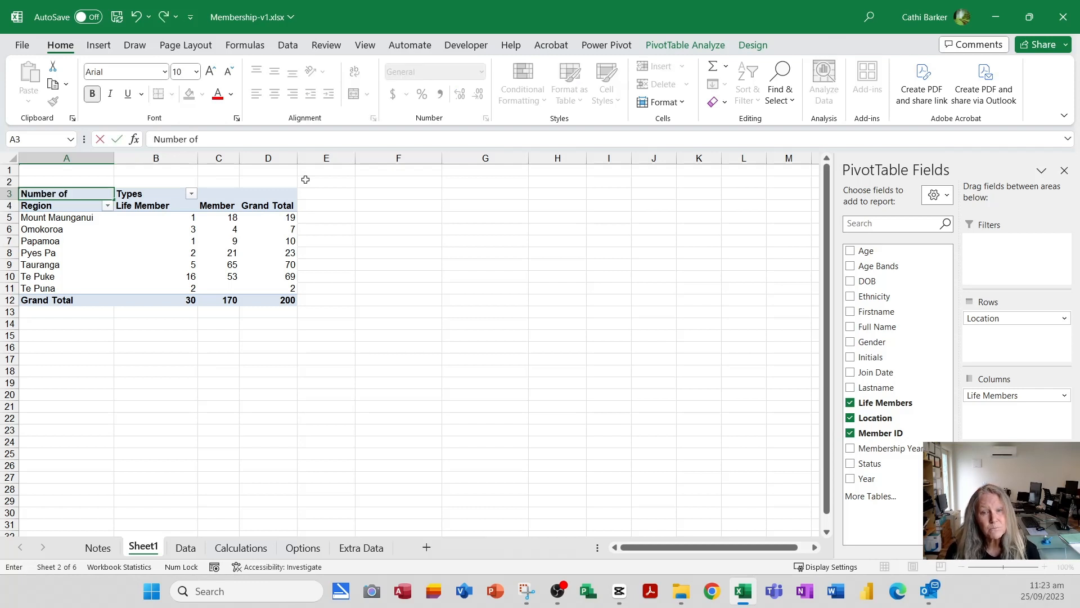
{"action": "type", "text": " Members"}
{"action": "key", "text": "Return"}
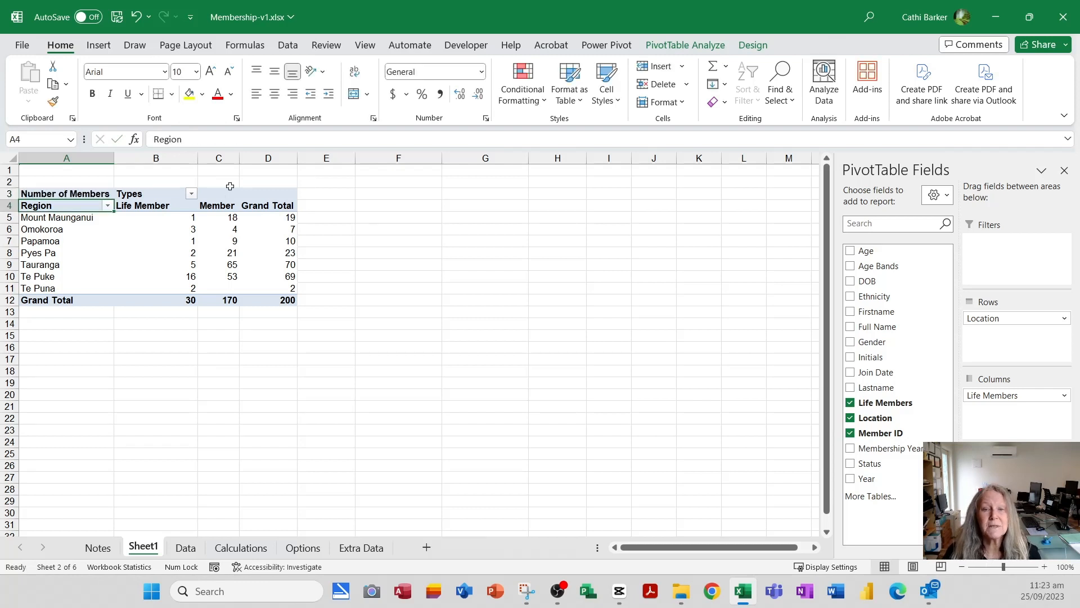
- Refresh the PivotTable with the latest source data and review its totals by membership type
{"action": "mouse_move", "coordinate": [208, 253]}
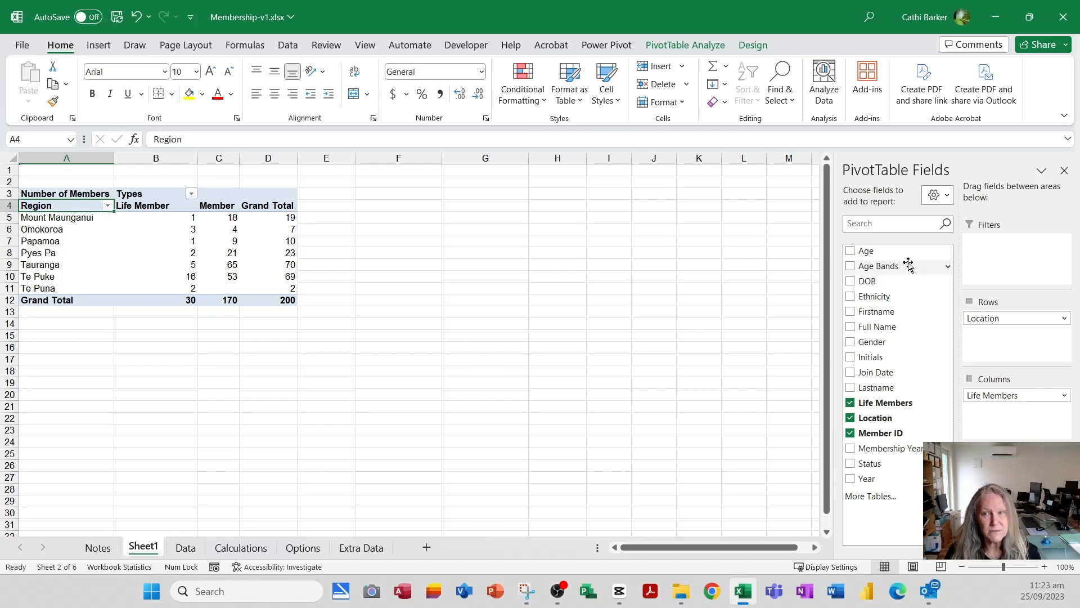
{"action": "left_click", "coordinate": [707, 45]}
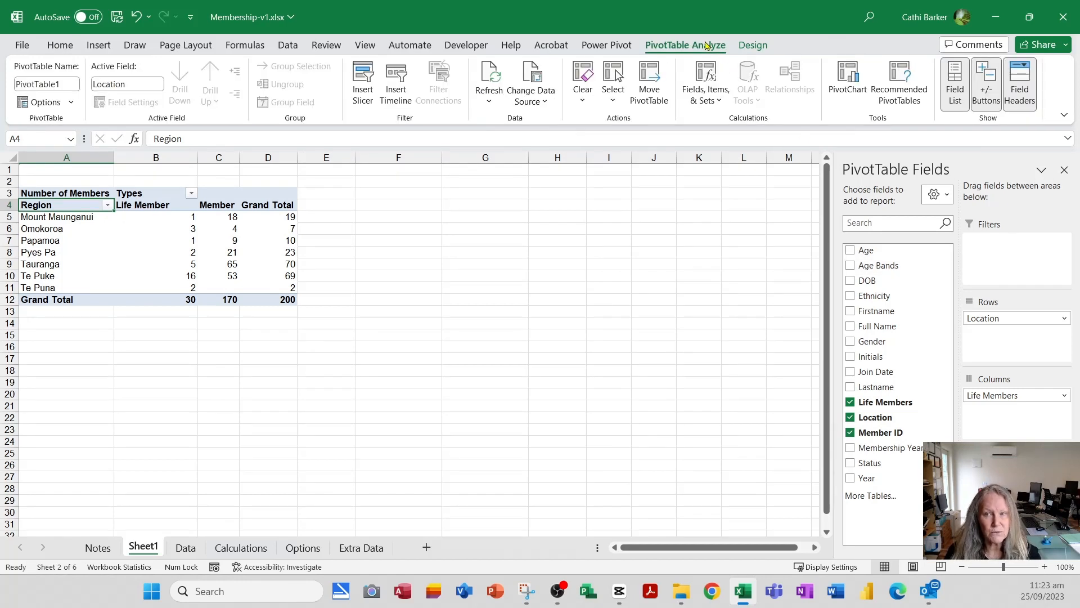
{"action": "left_click", "coordinate": [754, 45]}
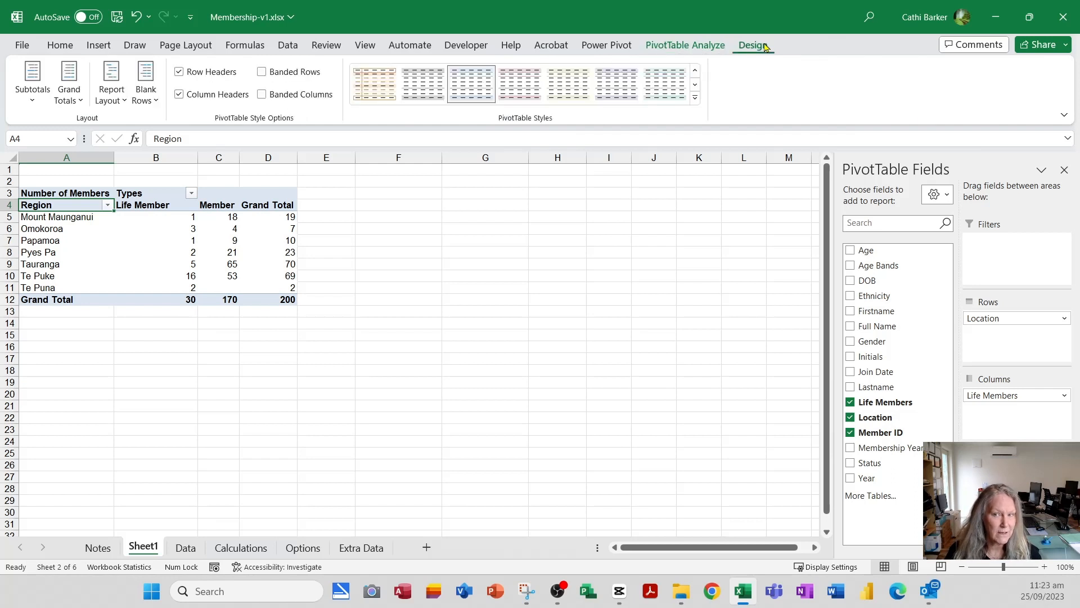
{"action": "left_click", "coordinate": [707, 48]}
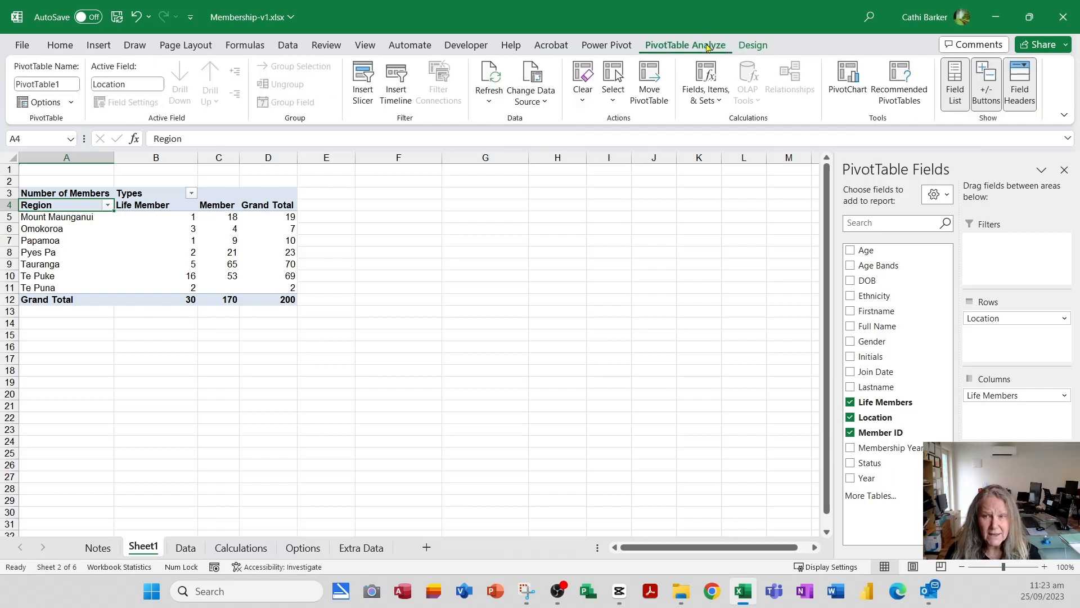
{"action": "left_click", "coordinate": [489, 82]}
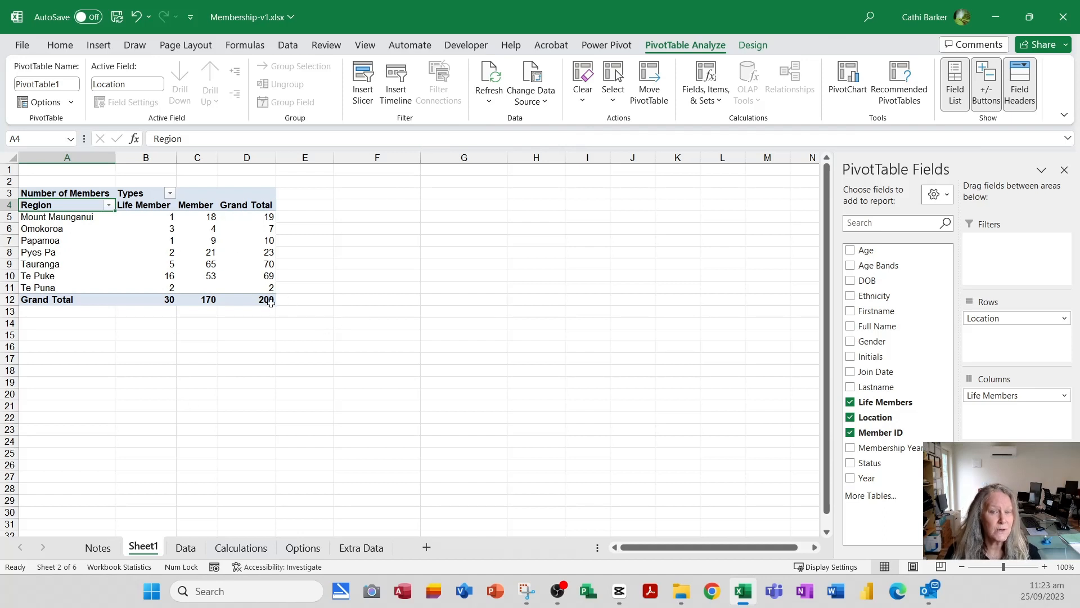
{"action": "mouse_move", "coordinate": [270, 302]}
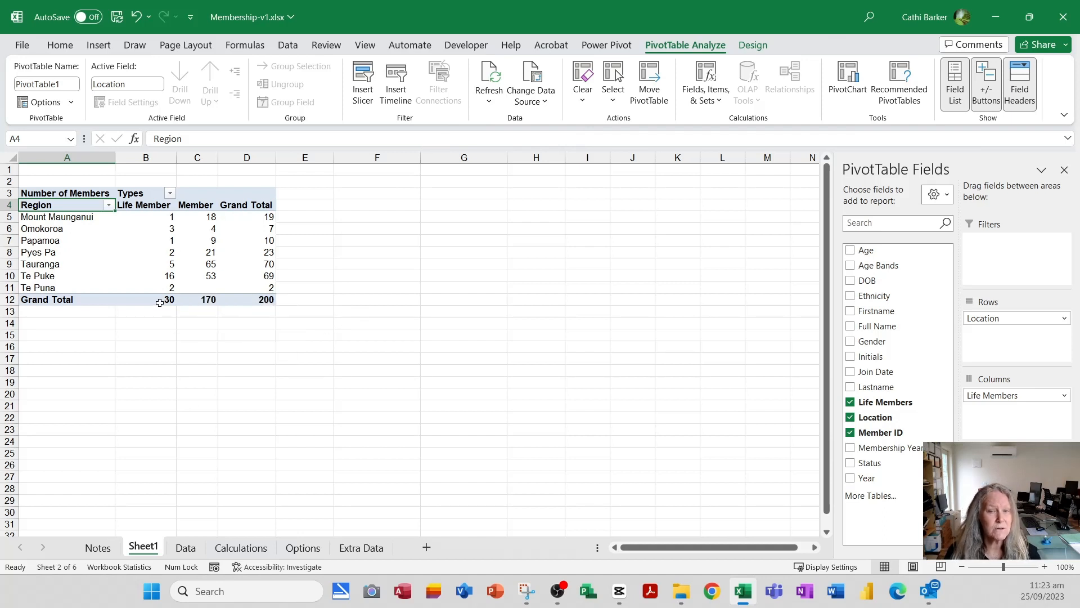
{"action": "mouse_move", "coordinate": [160, 303]}
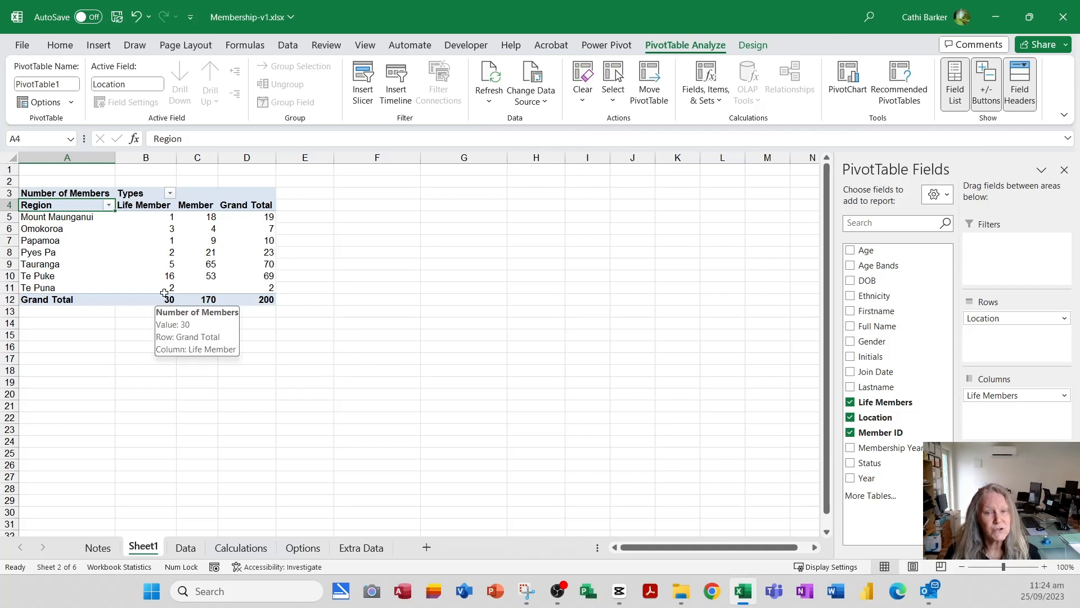
{"action": "mouse_move", "coordinate": [166, 280]}
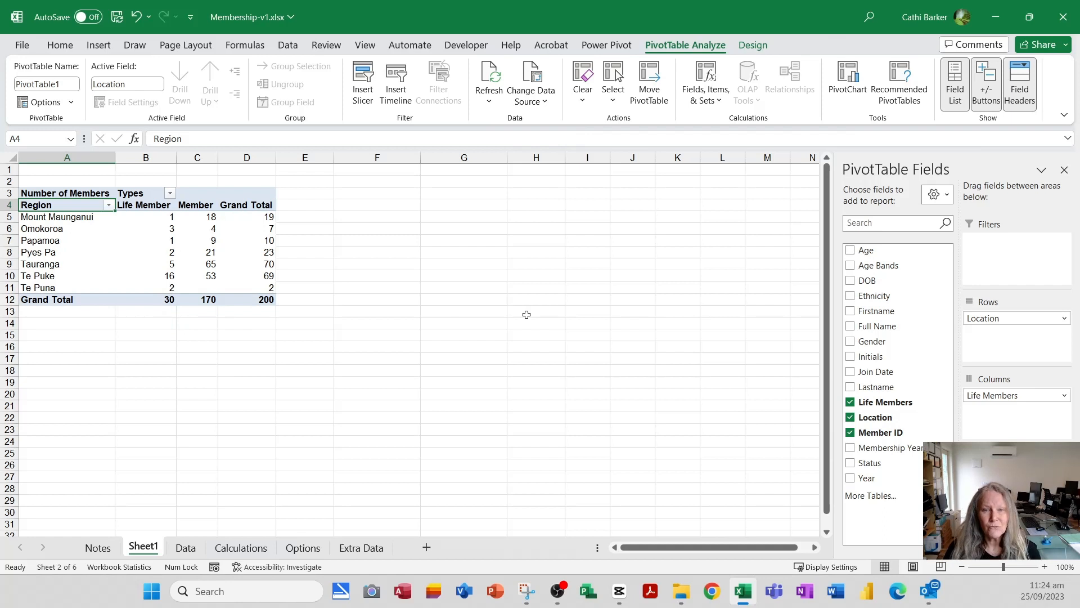
- Rename the PivotTable's worksheet from Sheet1 to Pivot 1
{"action": "double_click", "coordinate": [151, 549]}
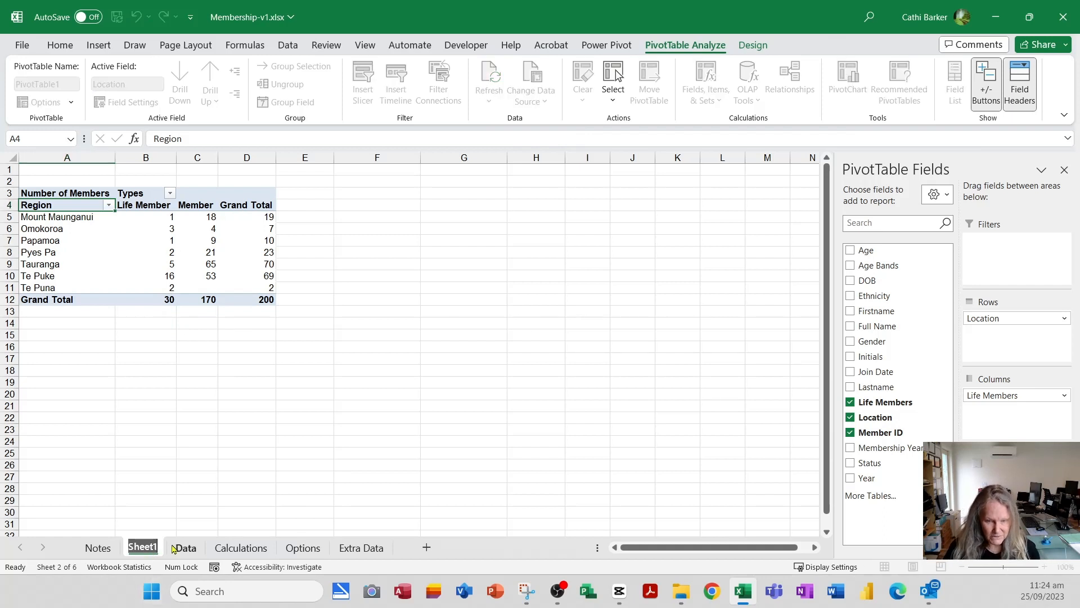
{"action": "type", "text": "Pivot 1"}
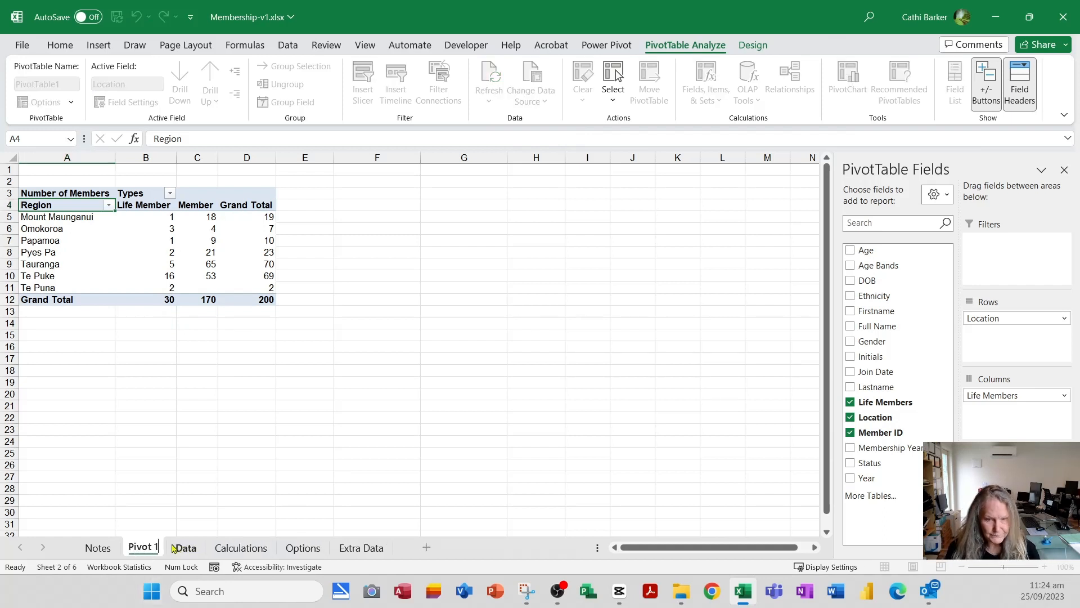
{"action": "key", "text": "Return"}
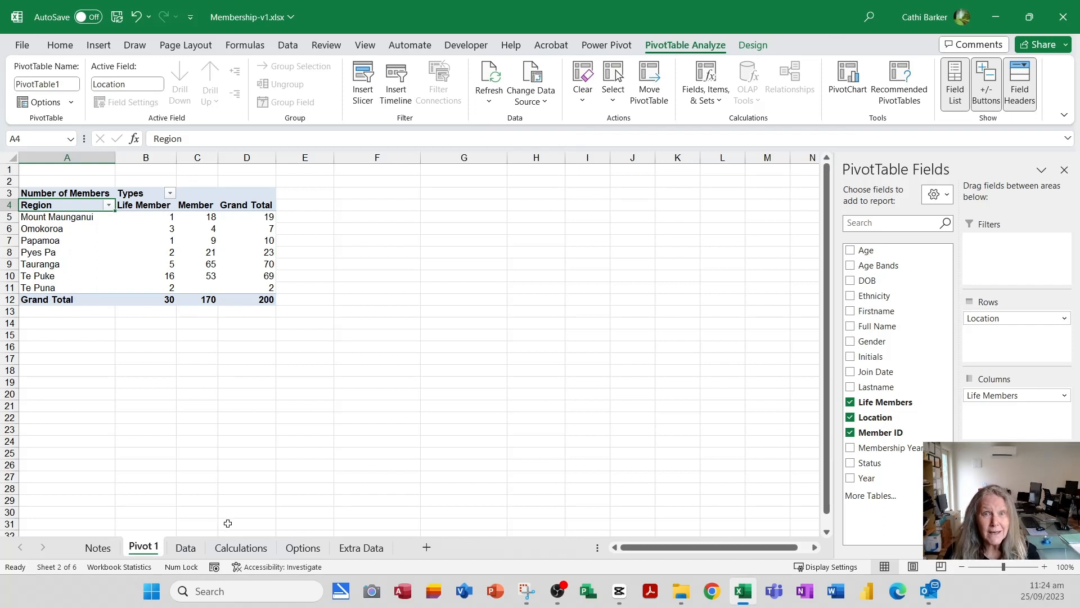
- Insert a second PivotTable from Table1 on the Data sheet into a new worksheet and sort its field list A to Z
{"action": "left_click", "coordinate": [185, 549]}
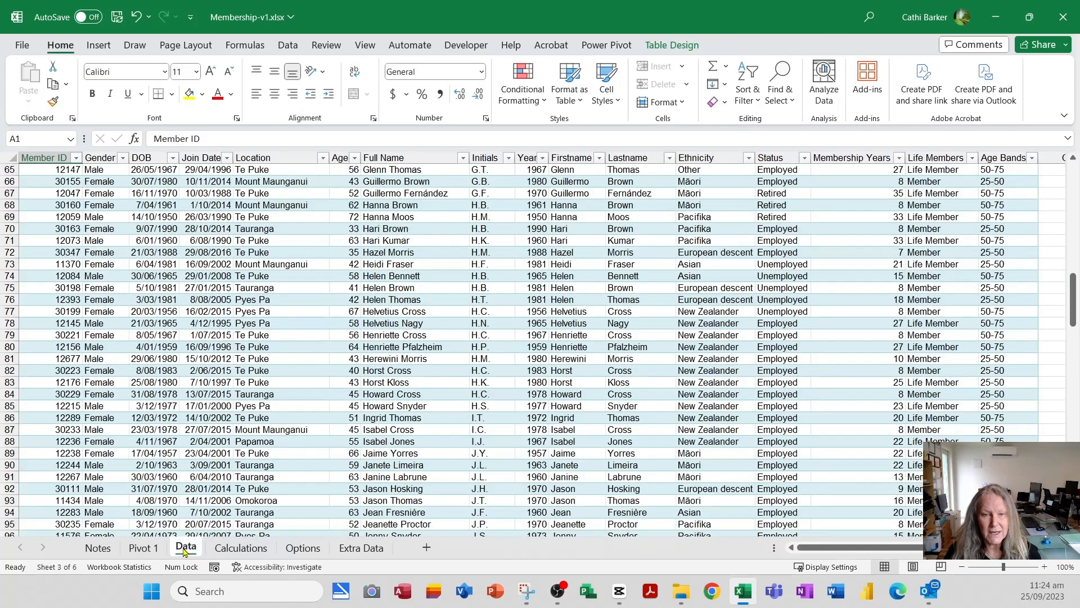
{"action": "left_click", "coordinate": [110, 234]}
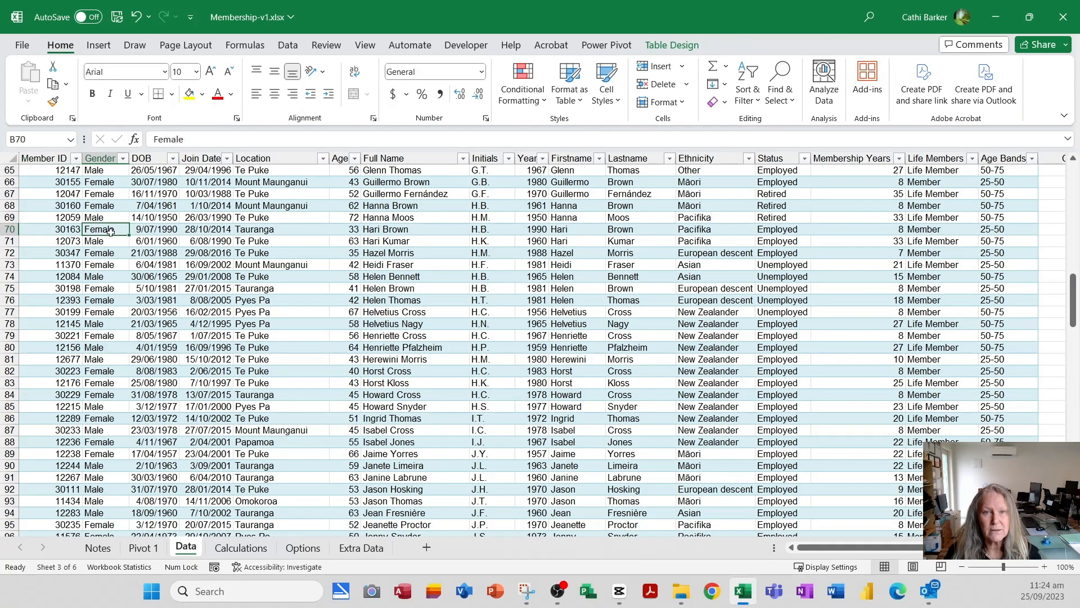
{"action": "left_click", "coordinate": [99, 45]}
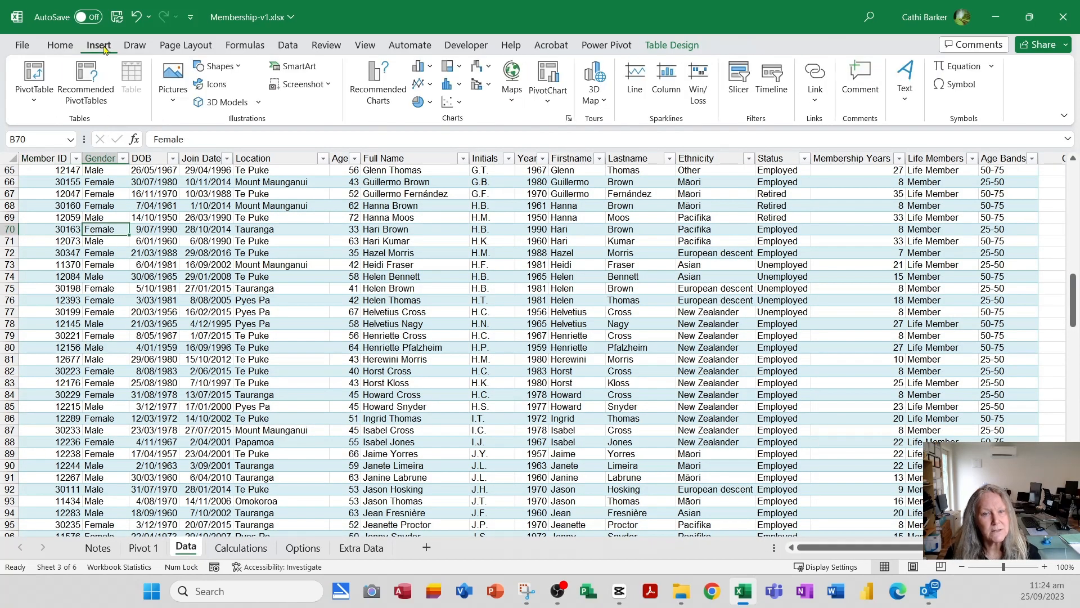
{"action": "left_click", "coordinate": [35, 76]}
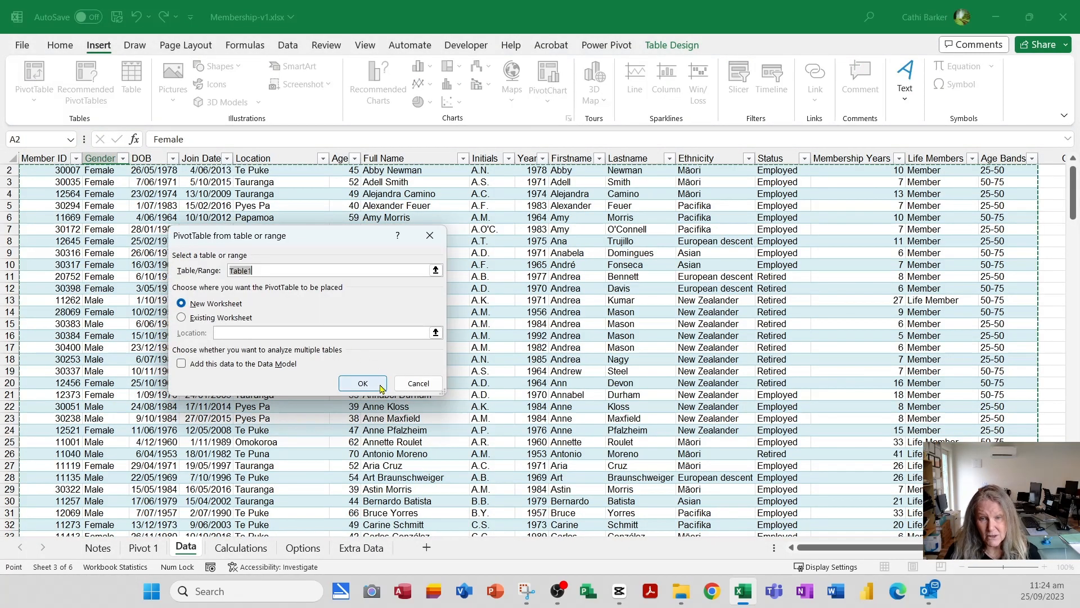
{"action": "left_click", "coordinate": [363, 383]}
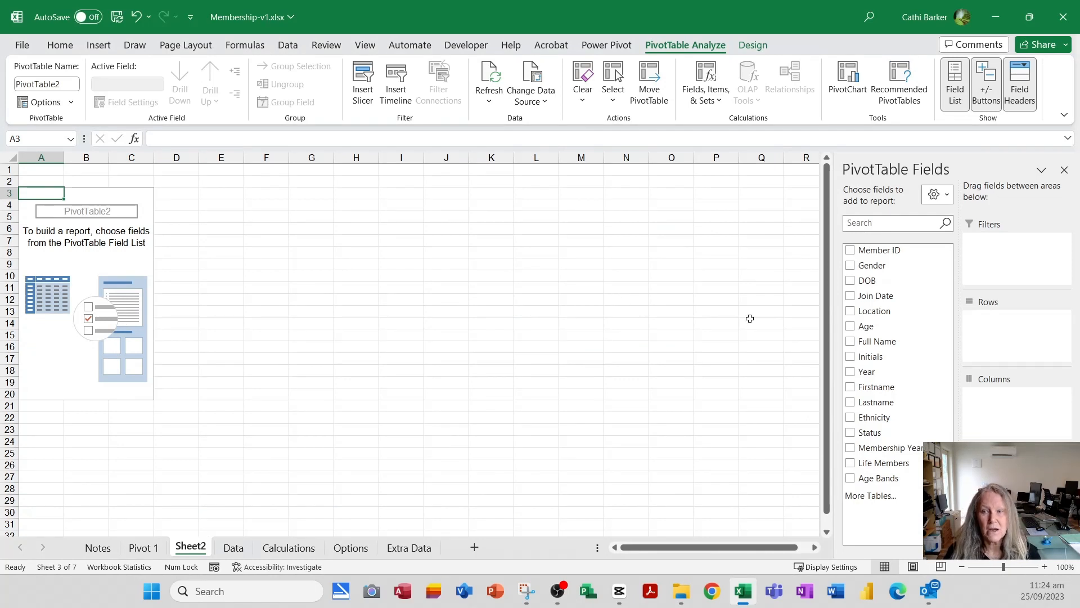
{"action": "left_click", "coordinate": [937, 195]}
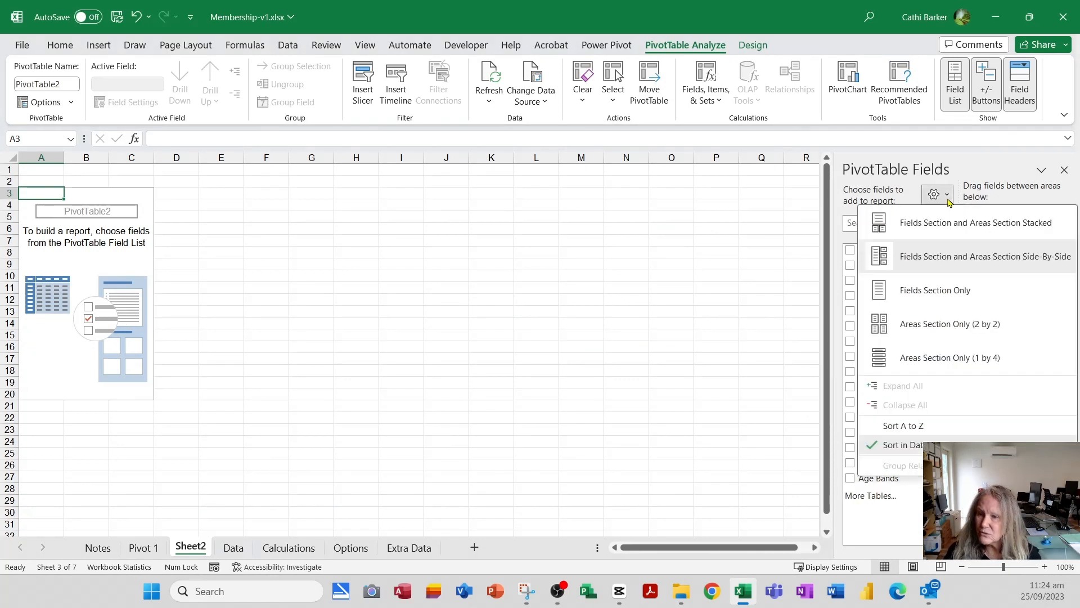
{"action": "left_click", "coordinate": [914, 426]}
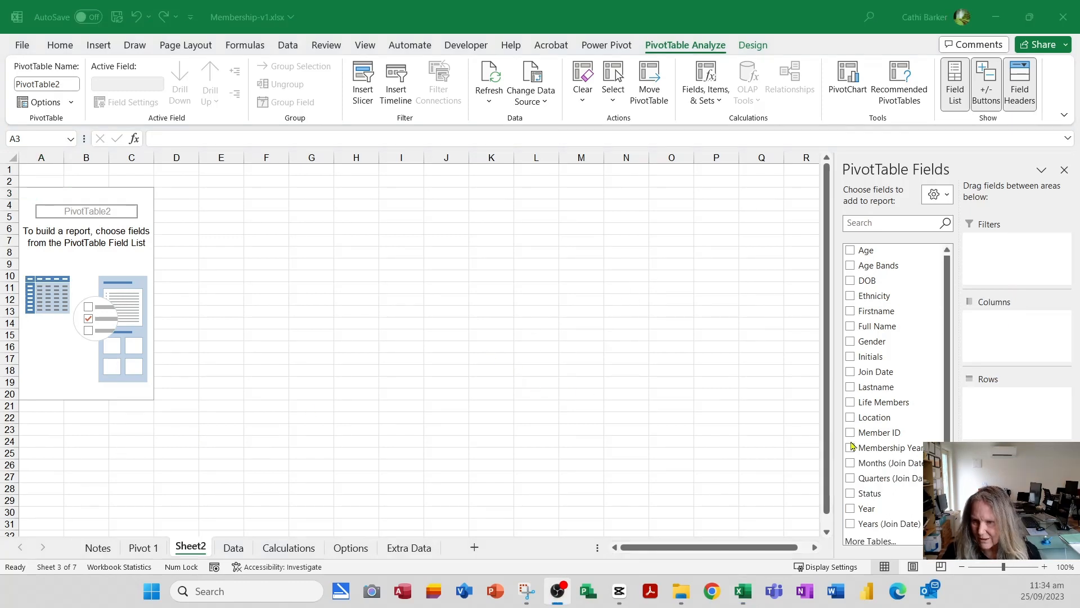
- Lay out the new PivotTable with Location as rows, Age Bands as columns and Member ID as values
{"action": "left_click", "coordinate": [888, 419]}
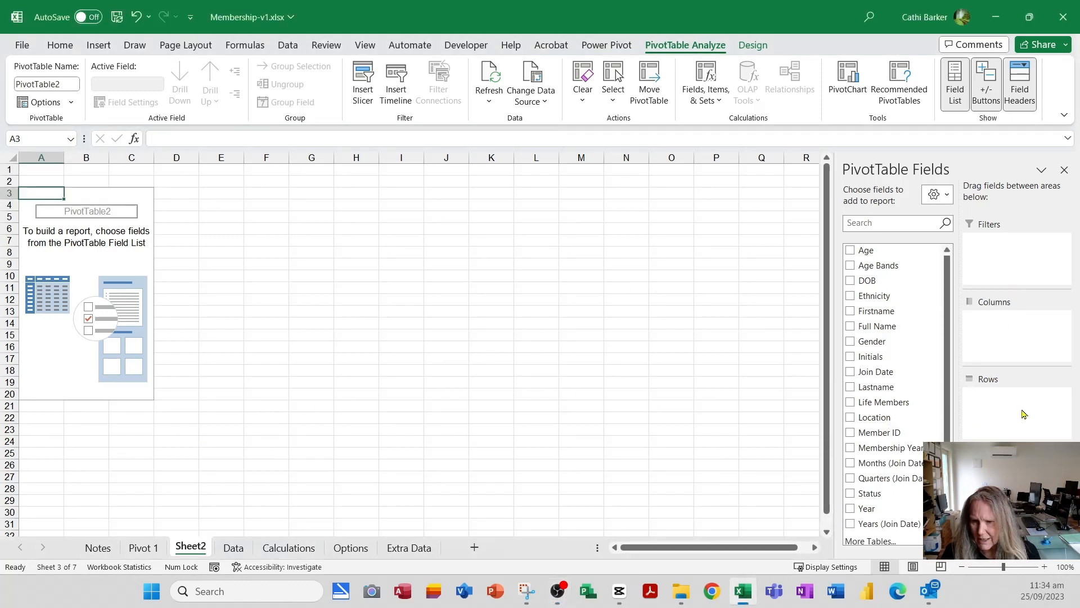
{"action": "left_click_drag", "start_coordinate": [888, 419], "coordinate": [1001, 418]}
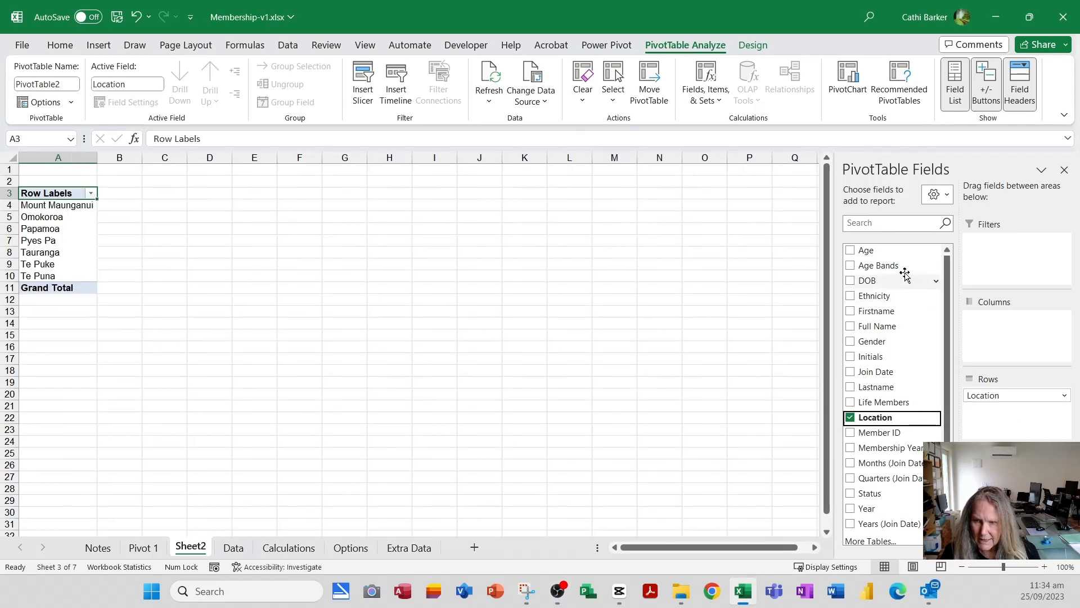
{"action": "left_click_drag", "start_coordinate": [897, 265], "coordinate": [1005, 334]}
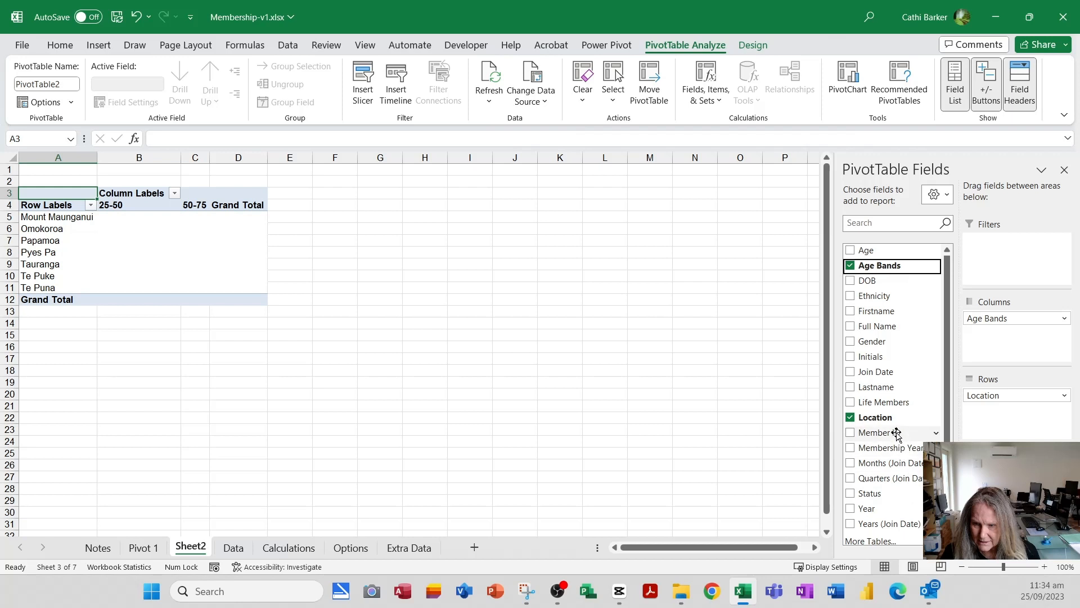
{"action": "left_click_drag", "start_coordinate": [897, 434], "coordinate": [1007, 490]}
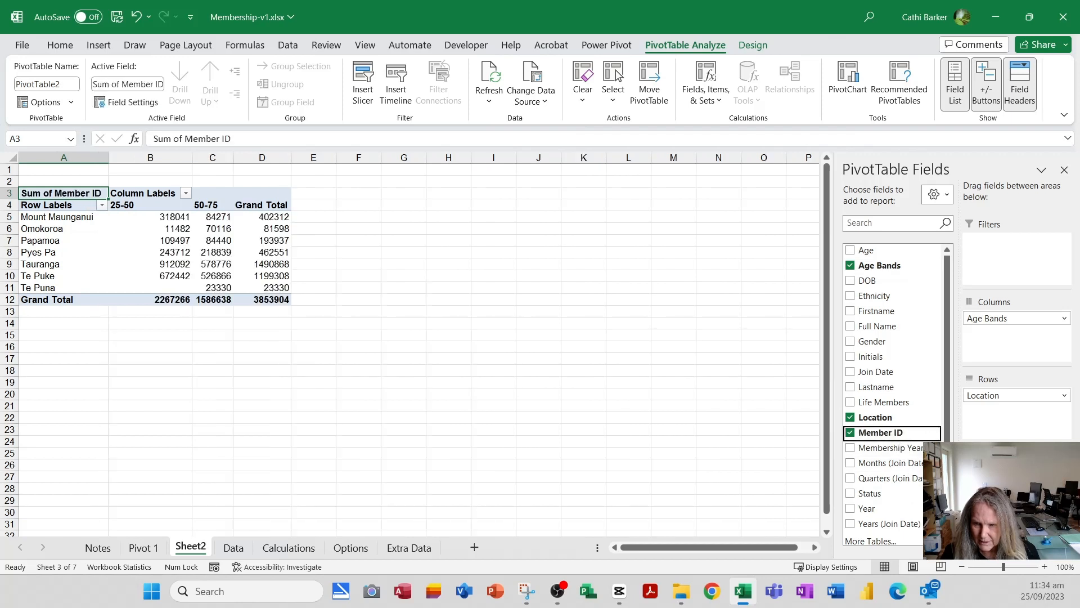
- Summarize the Member ID value field by Count and give it the custom name No
{"action": "left_click", "coordinate": [1017, 473]}
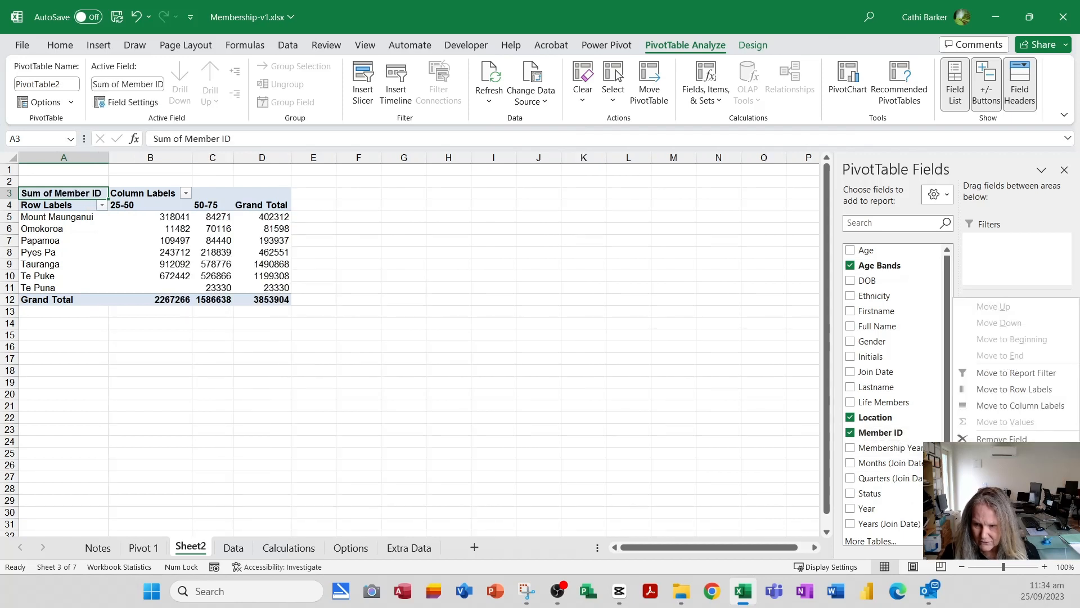
{"action": "left_click", "coordinate": [1008, 457]}
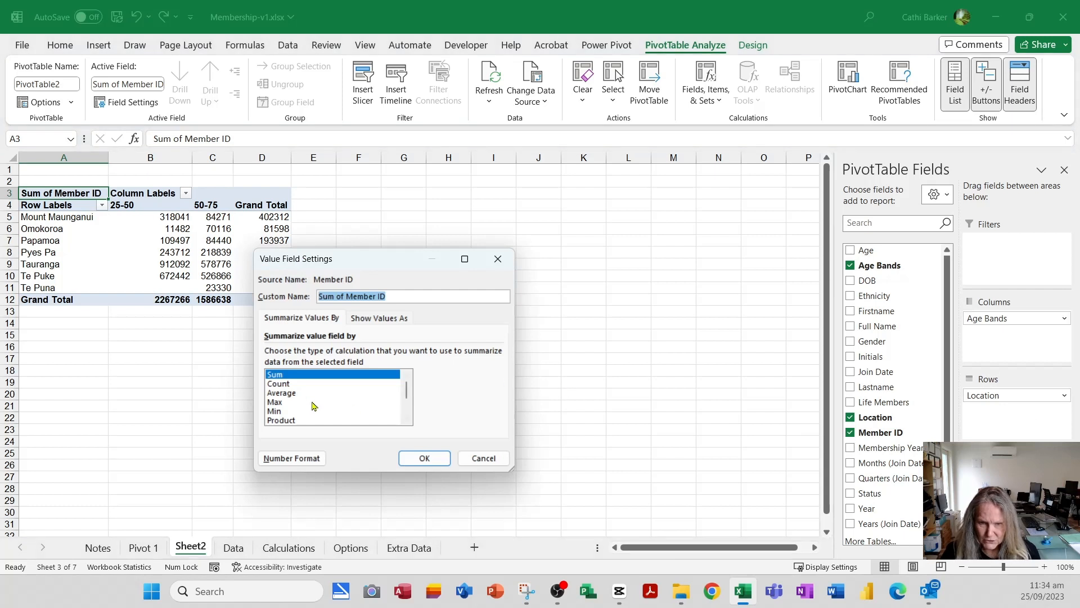
{"action": "left_click", "coordinate": [285, 385]}
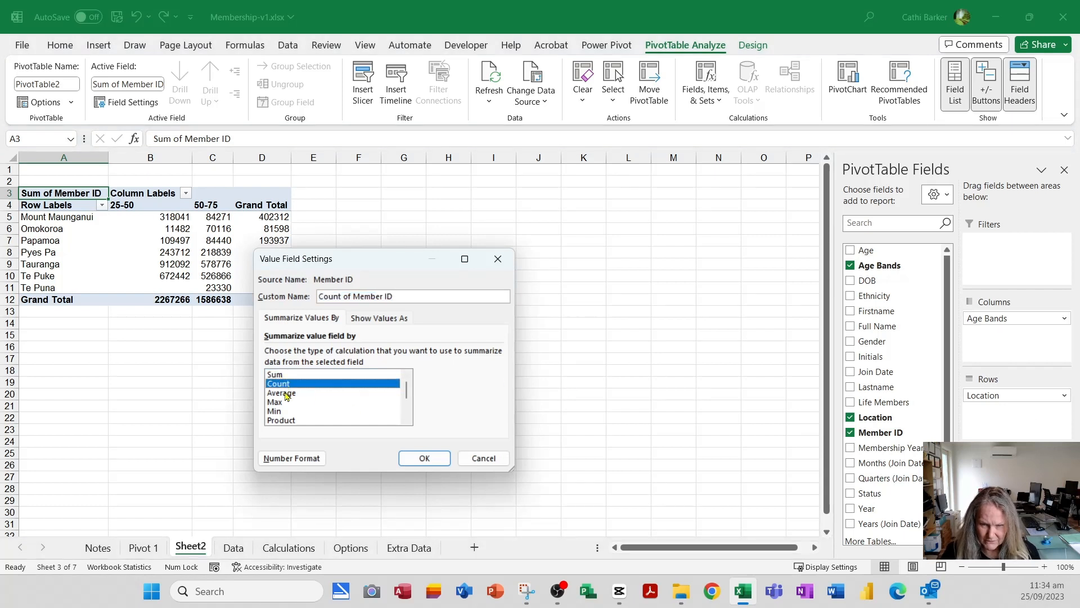
{"action": "left_click_drag", "start_coordinate": [429, 295], "coordinate": [230, 313]}
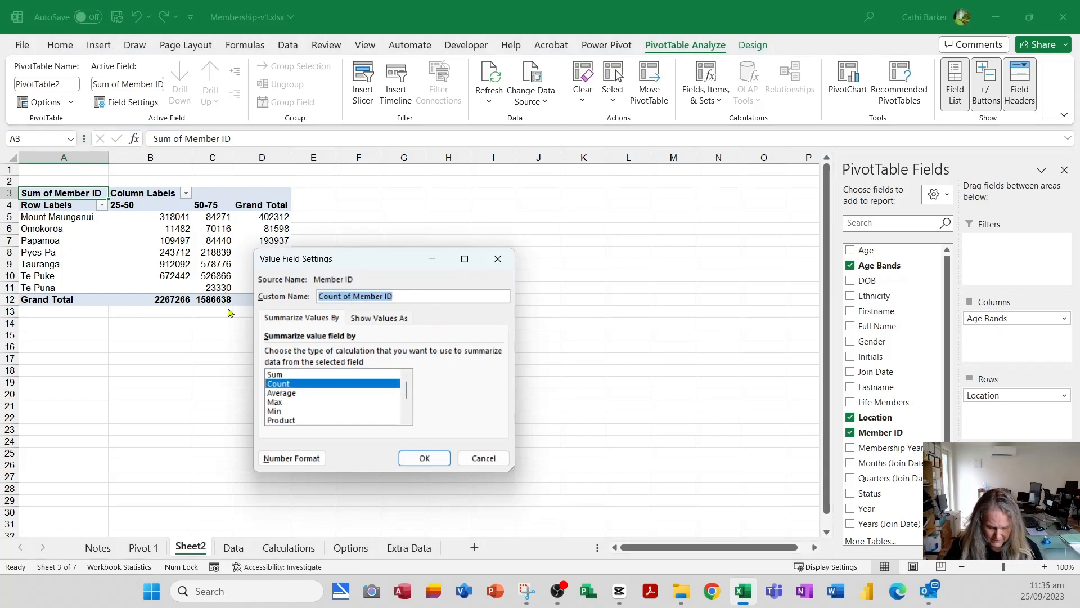
{"action": "type", "text": "No."}
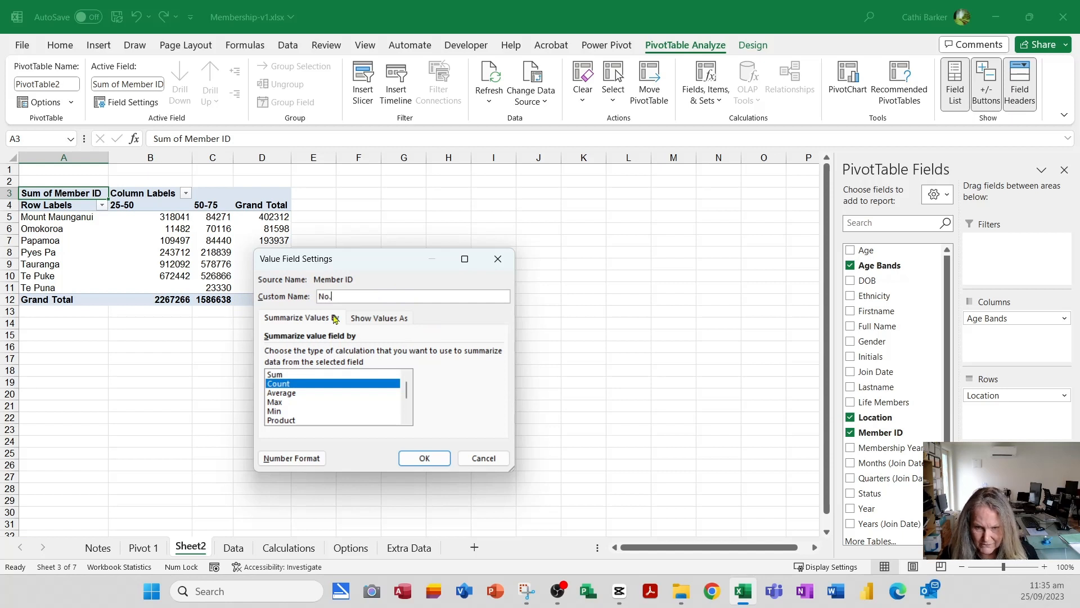
{"action": "left_click", "coordinate": [440, 459]}
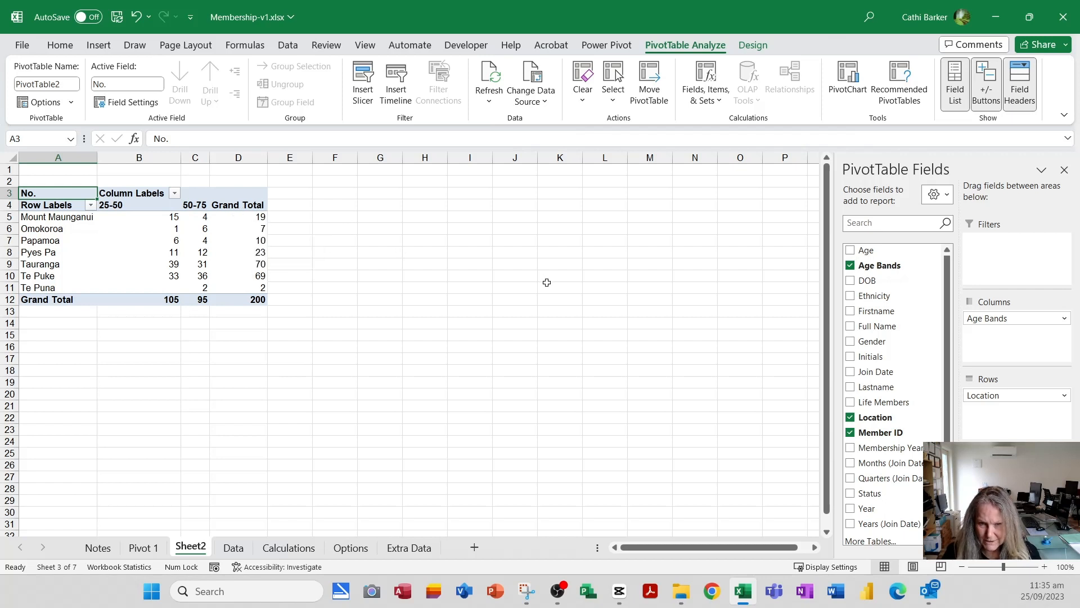
- Add Member ID as a second value field, shown as % of Column Total with the custom name %
{"action": "left_click", "coordinate": [898, 433]}
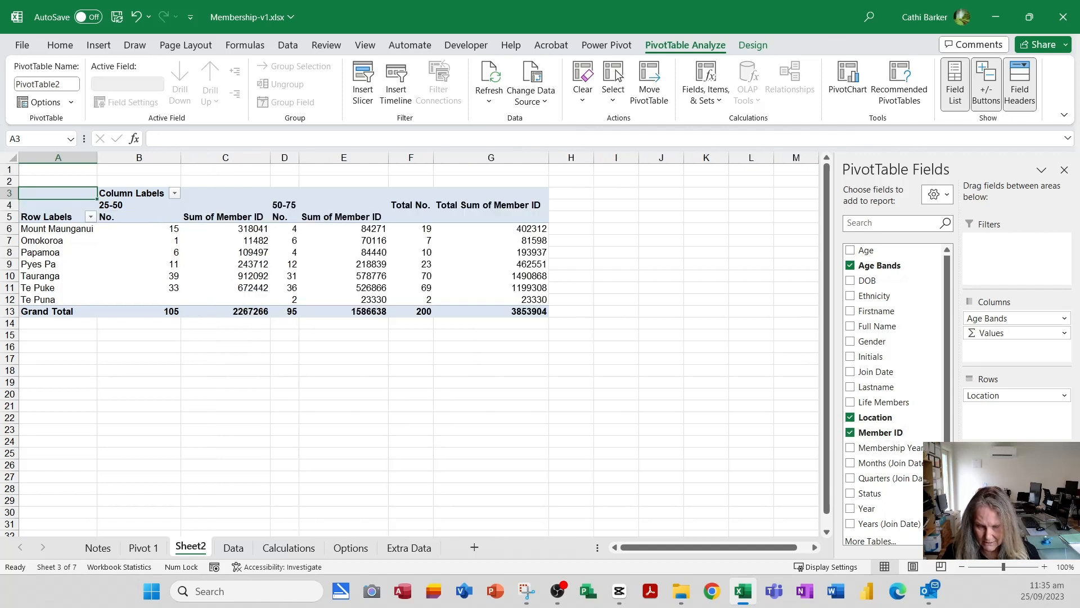
{"action": "left_click", "coordinate": [1018, 488]}
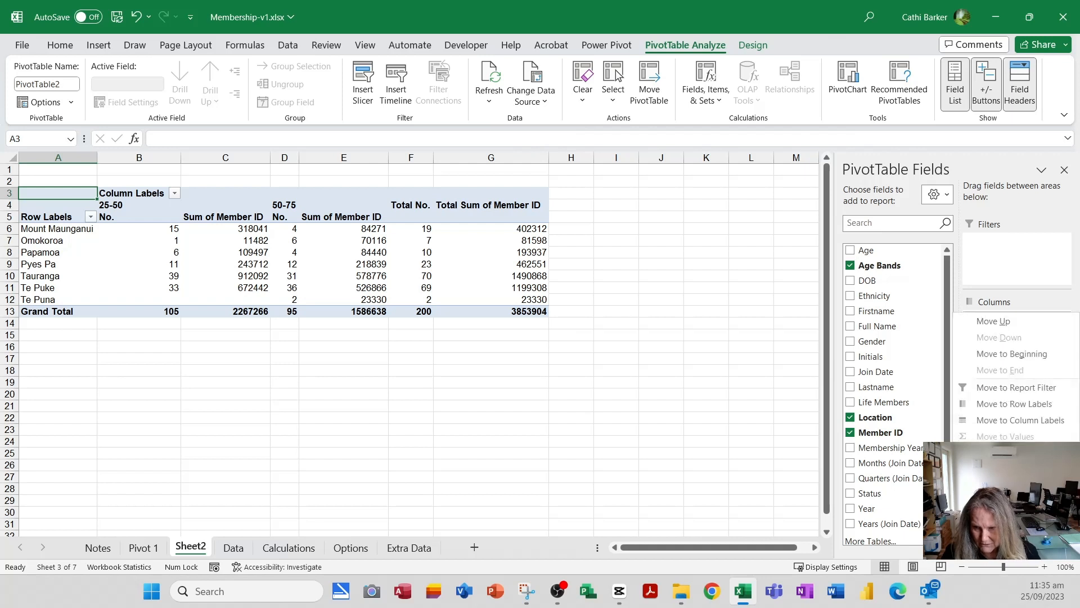
{"action": "left_click", "coordinate": [1005, 472]}
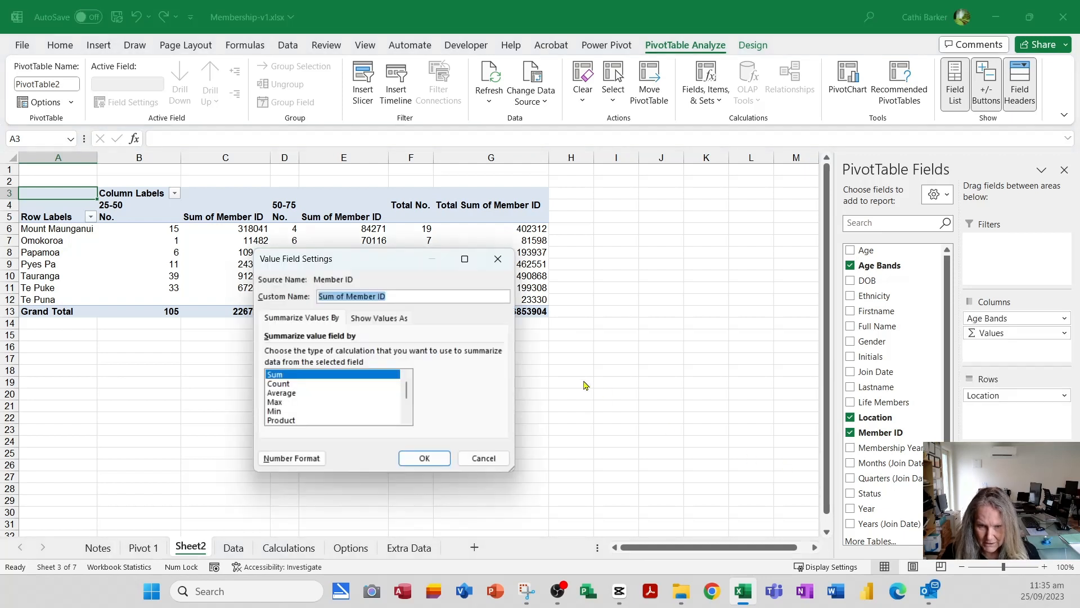
{"action": "left_click", "coordinate": [401, 318]}
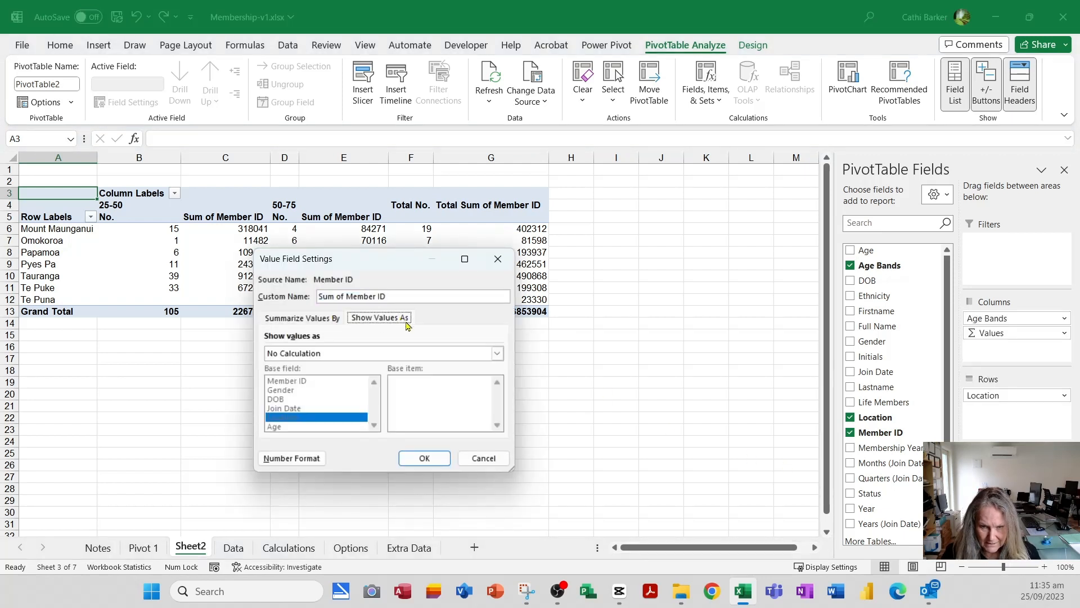
{"action": "left_click", "coordinate": [498, 353]}
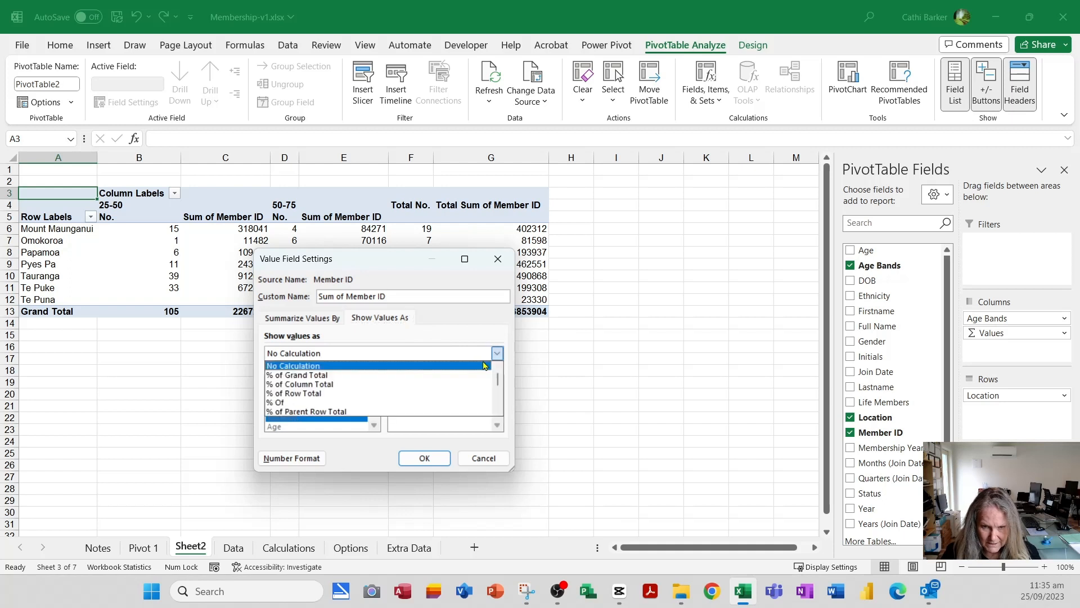
{"action": "left_click", "coordinate": [398, 388]}
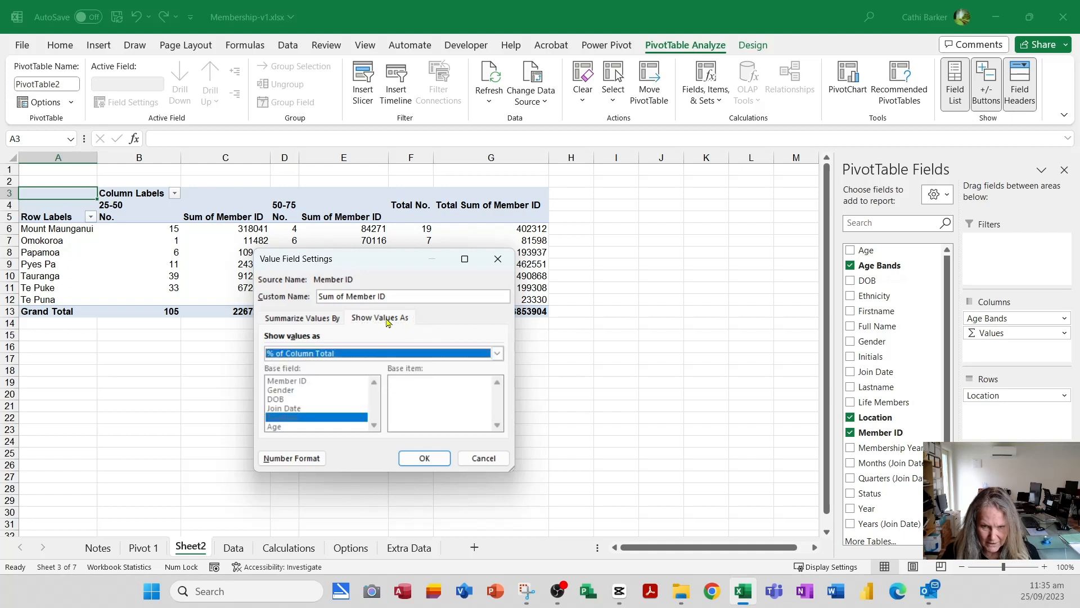
{"action": "left_click_drag", "start_coordinate": [403, 293], "coordinate": [262, 295]}
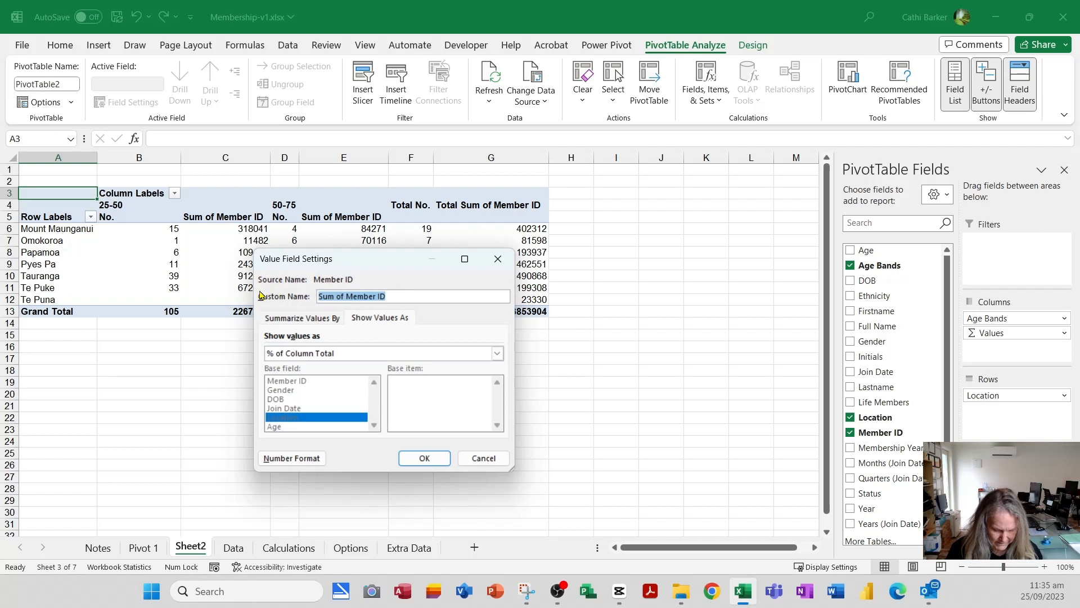
{"action": "type", "text": "%"}
{"action": "left_click", "coordinate": [428, 459]}
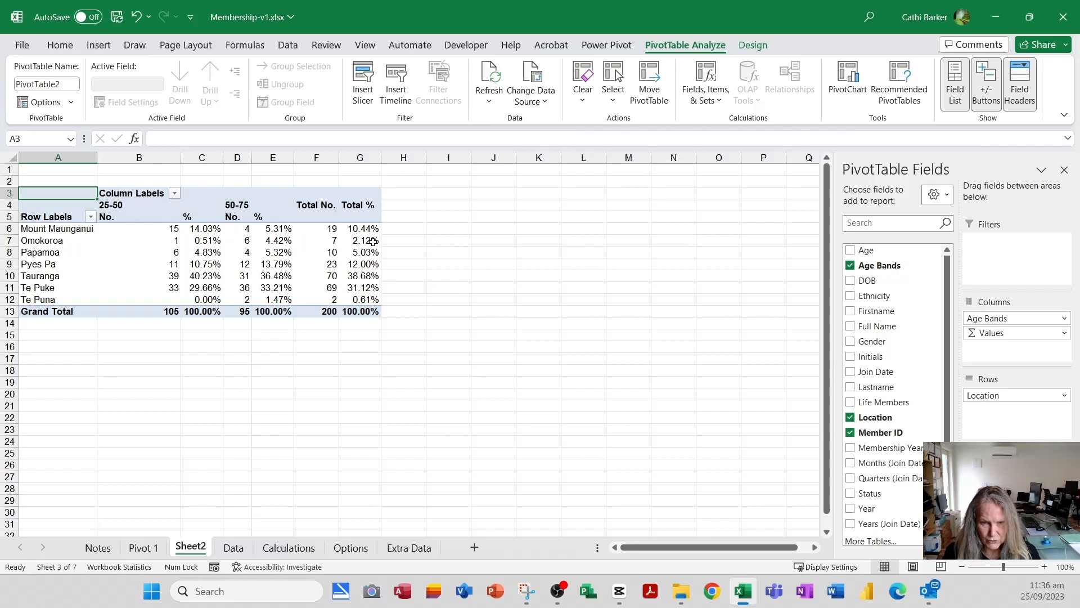
- Replace the PivotTable's Row Labels heading with Regions
{"action": "mouse_move", "coordinate": [377, 242]}
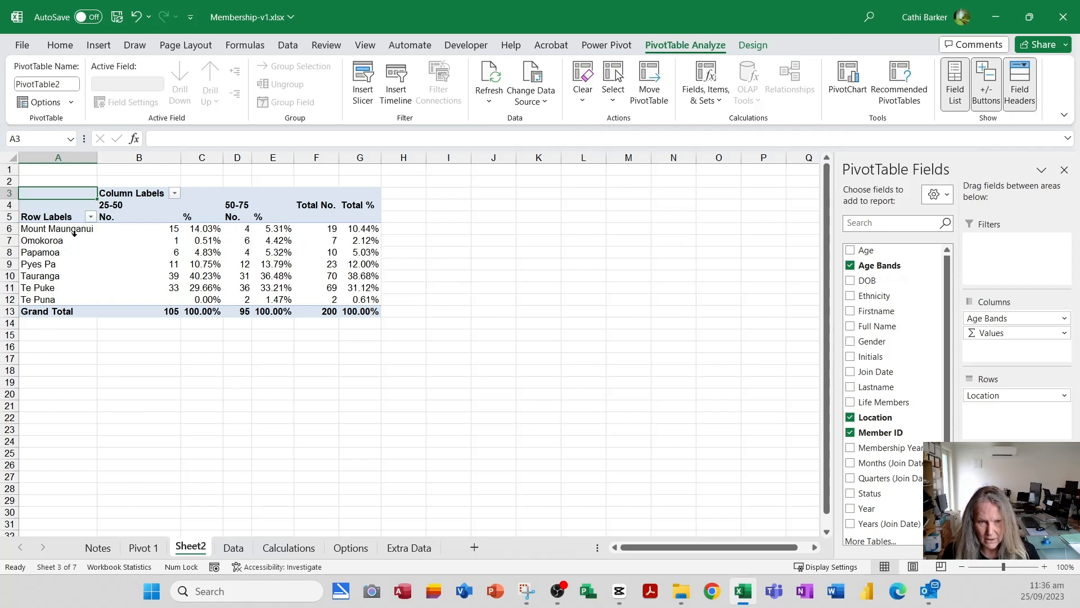
{"action": "left_click", "coordinate": [61, 219]}
{"action": "key", "text": "F2"}
{"action": "type", "text": "Regions"}
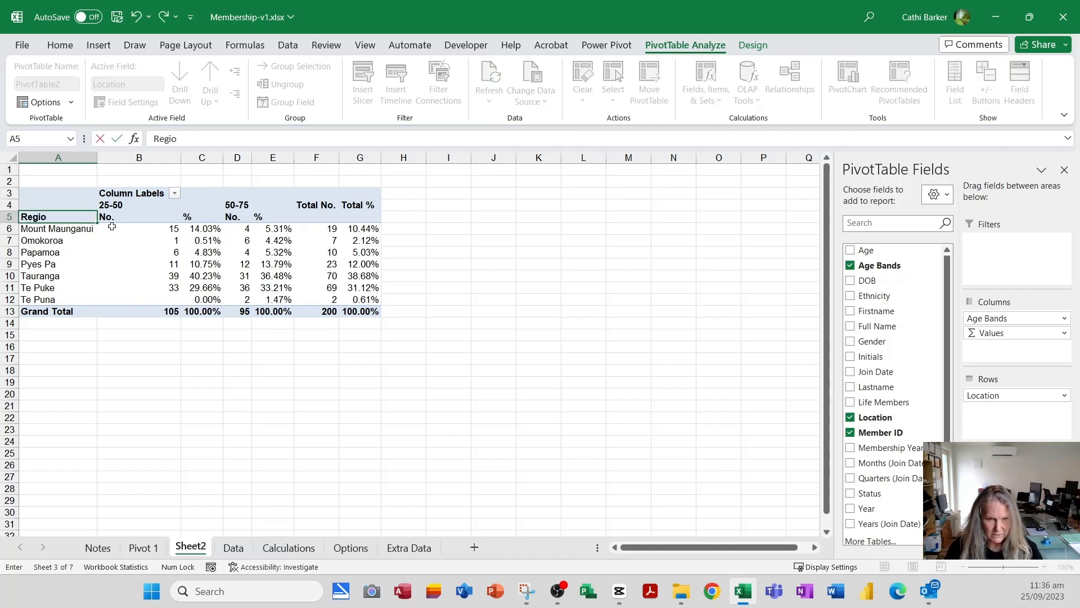
{"action": "key", "text": "Return"}
- Replace the Column Labels heading with Ages and autofit the width of column B
{"action": "key", "text": "Up"}
{"action": "key", "text": "Up"}
{"action": "key", "text": "Up"}
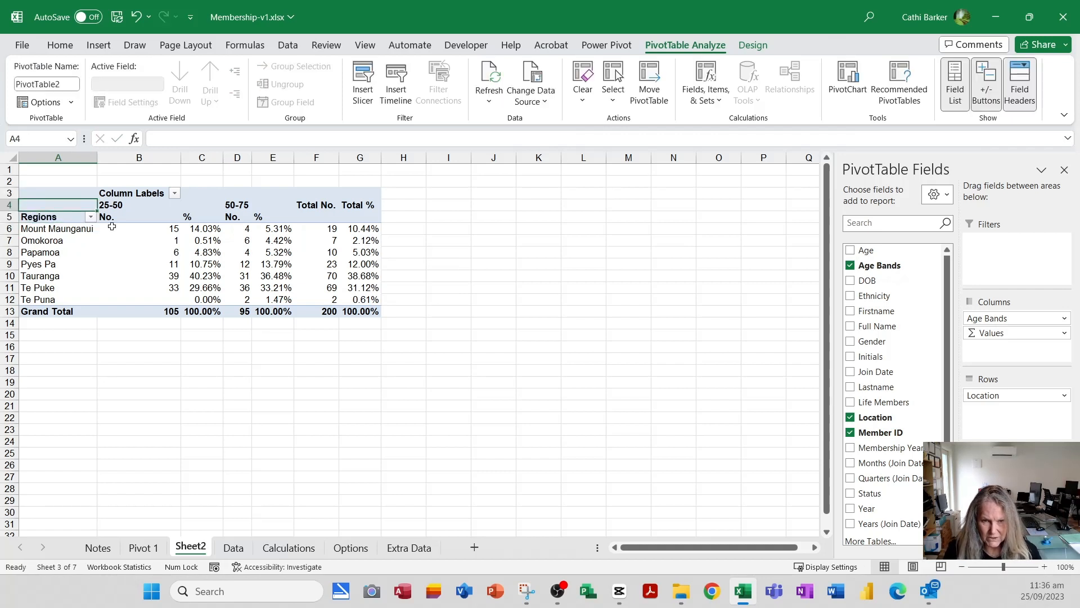
{"action": "key", "text": "Right"}
{"action": "type", "text": "Age"}
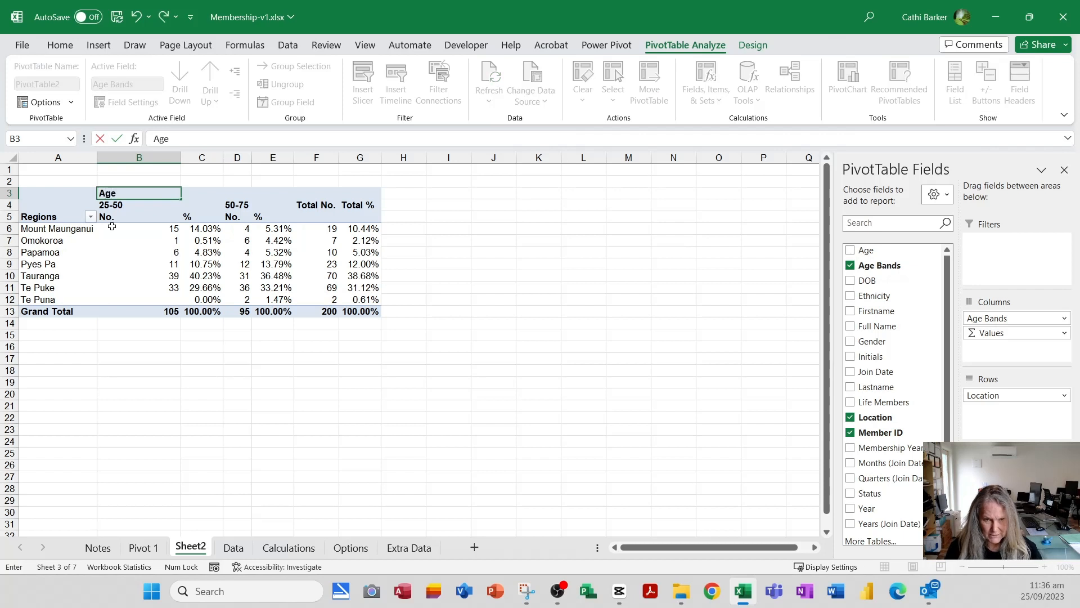
{"action": "key", "text": "Return"}
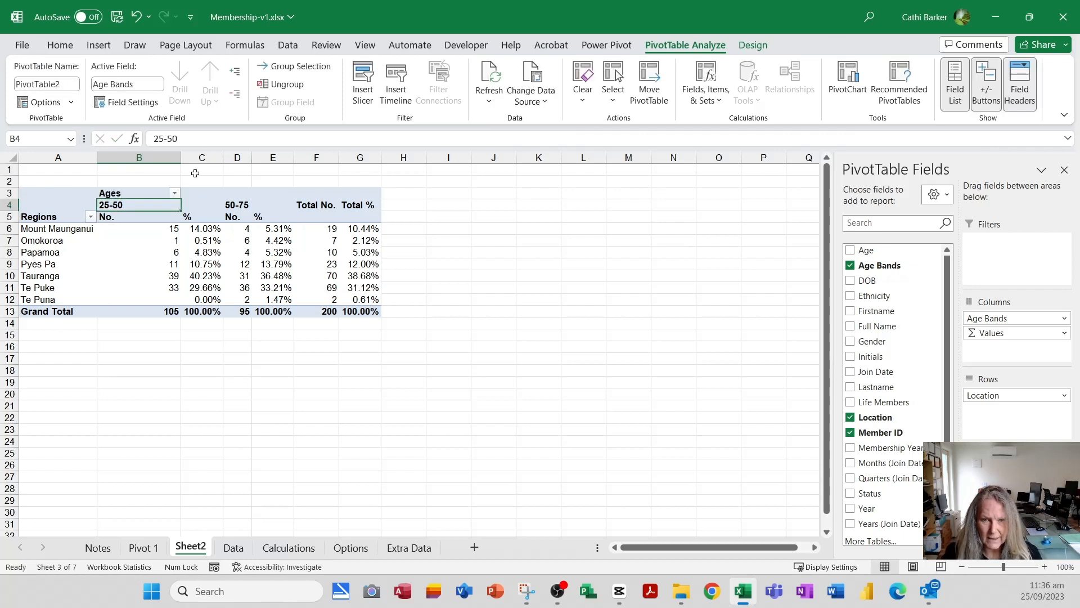
{"action": "double_click", "coordinate": [180, 157]}
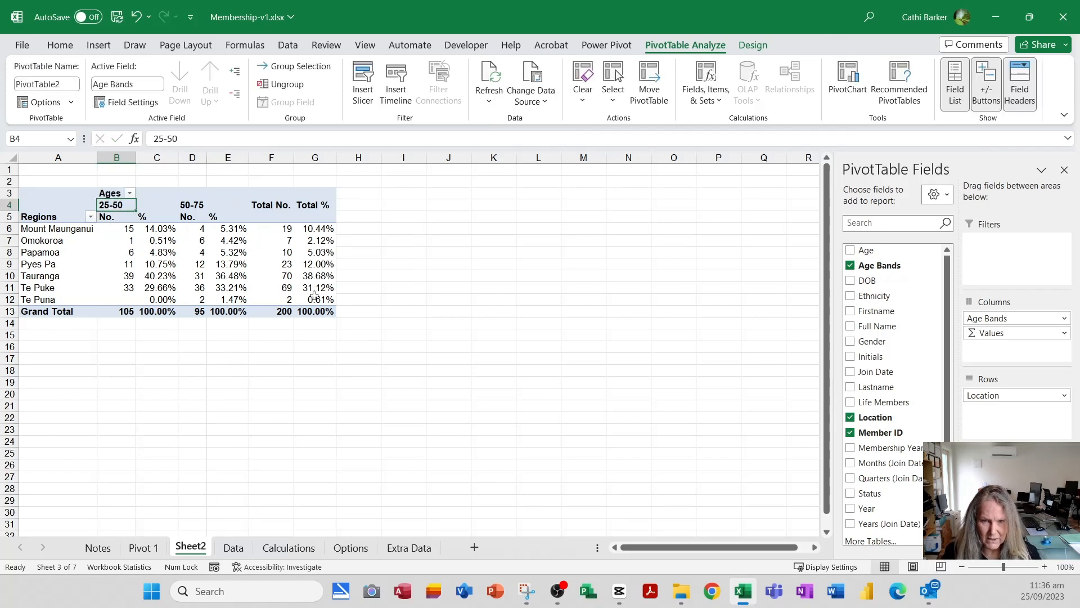
- Rename the worksheet Sheet2 as Pivot2
{"action": "double_click", "coordinate": [197, 550]}
{"action": "type", "text": "Pivot2"}
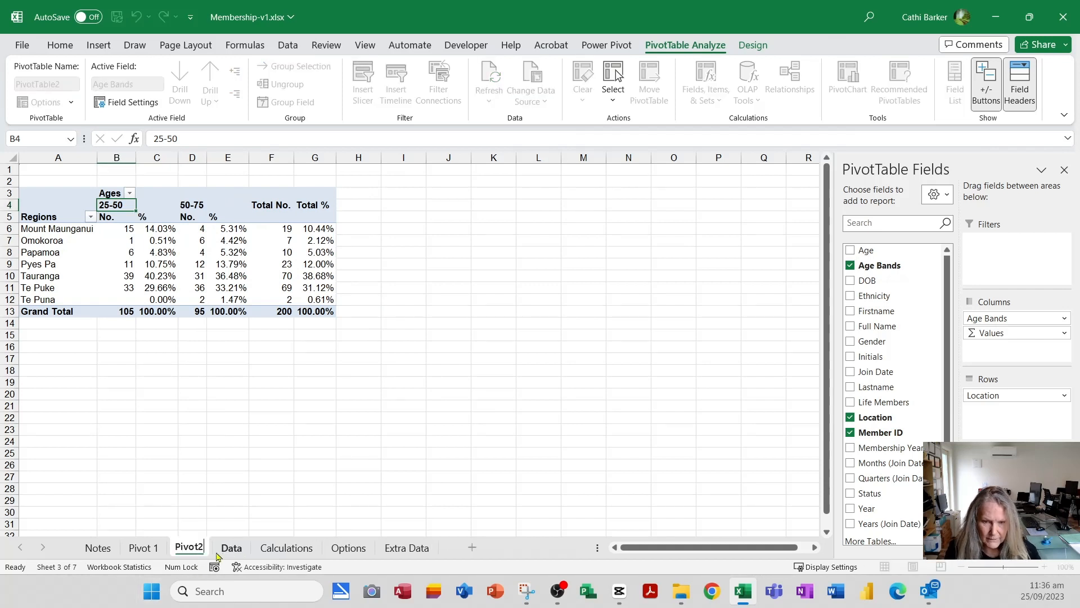
{"action": "key", "text": "Return"}
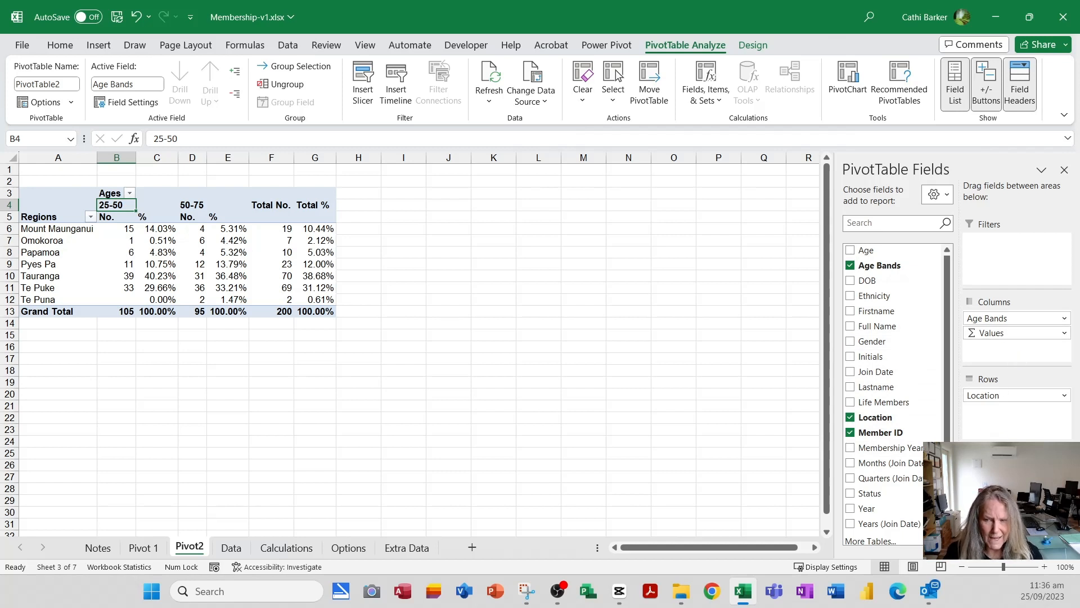
- Examine the calculations available for showing the % value field, leaving its settings unchanged
{"action": "left_click", "coordinate": [1063, 487]}
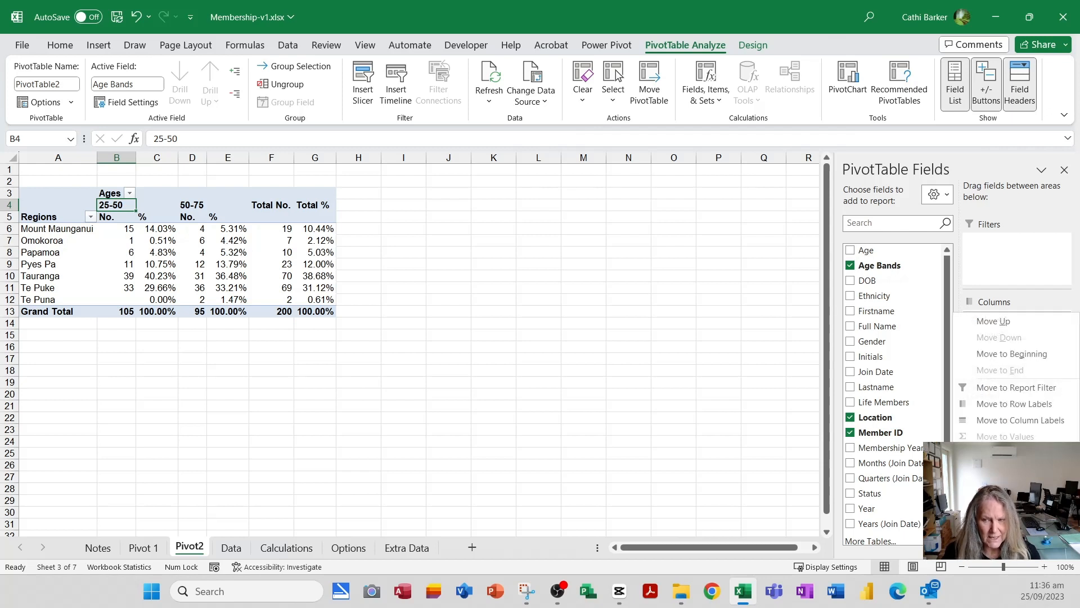
{"action": "left_click", "coordinate": [1013, 471]}
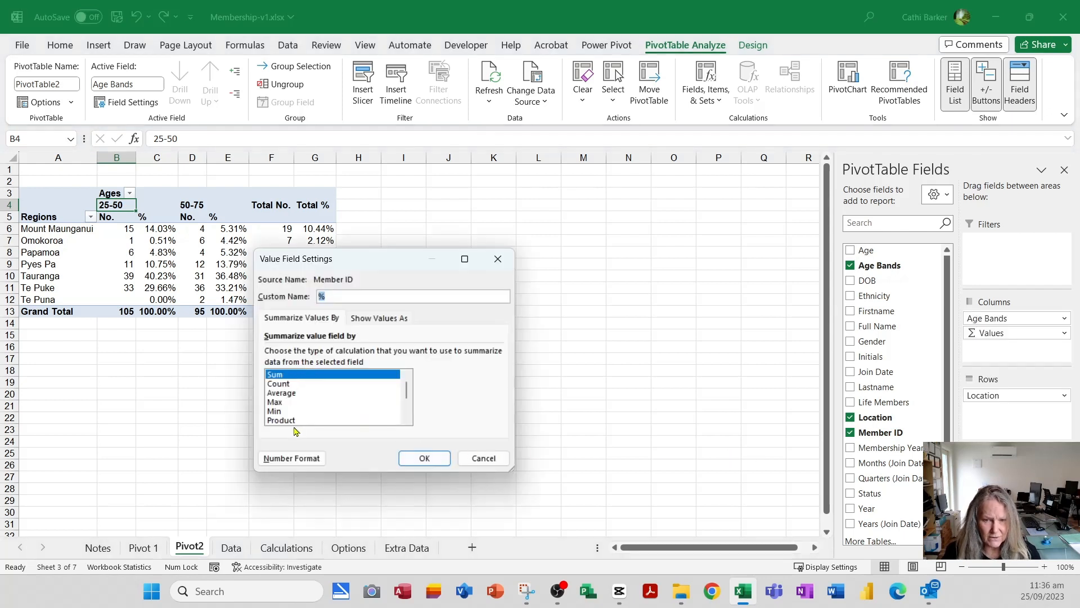
{"action": "left_click", "coordinate": [395, 319]}
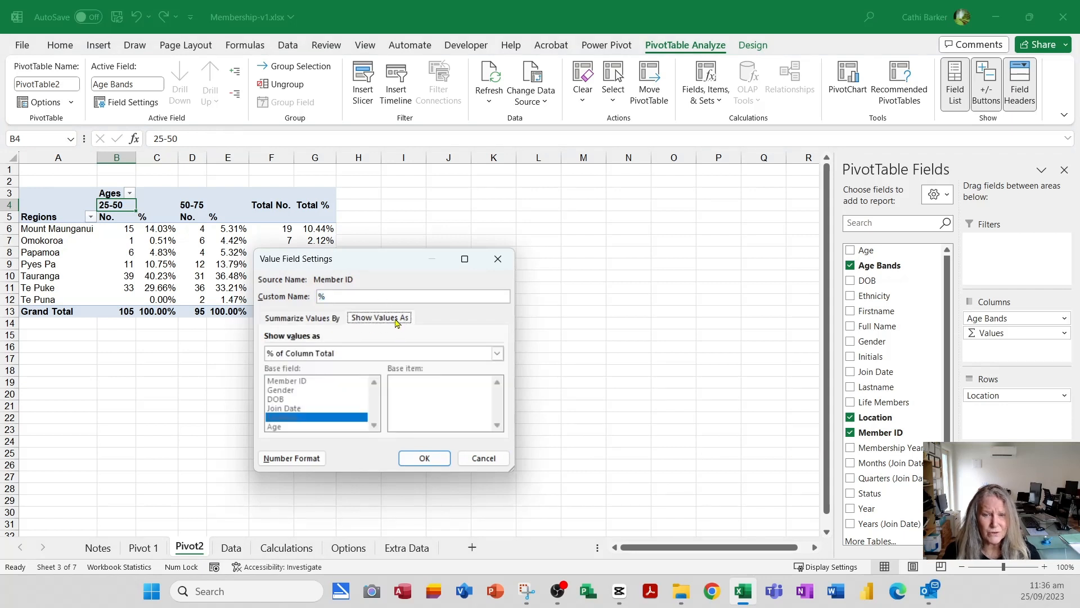
{"action": "left_click", "coordinate": [497, 354]}
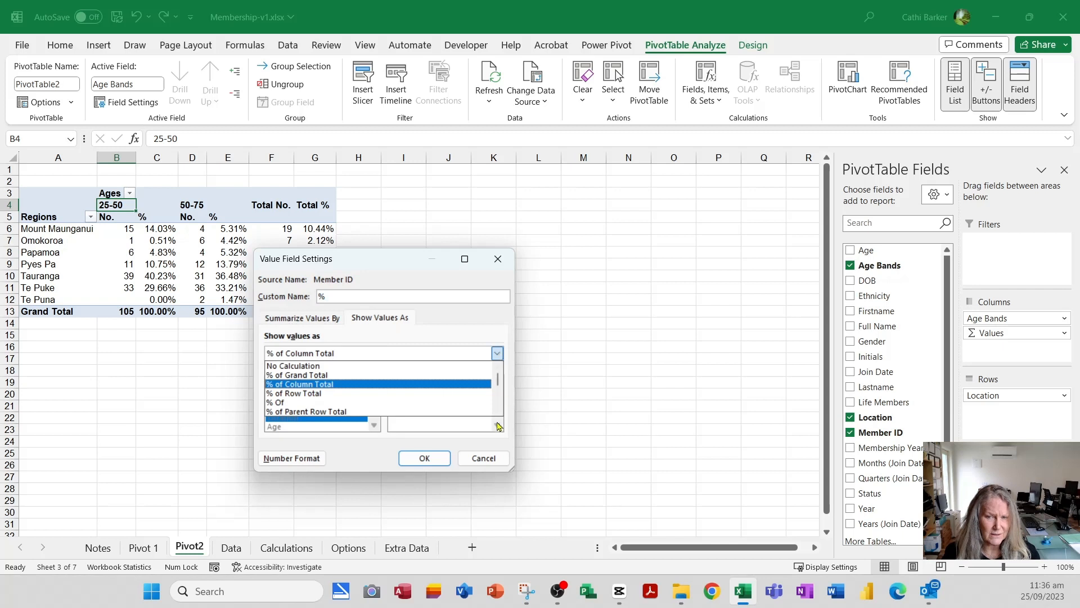
{"action": "left_click", "coordinate": [499, 458]}
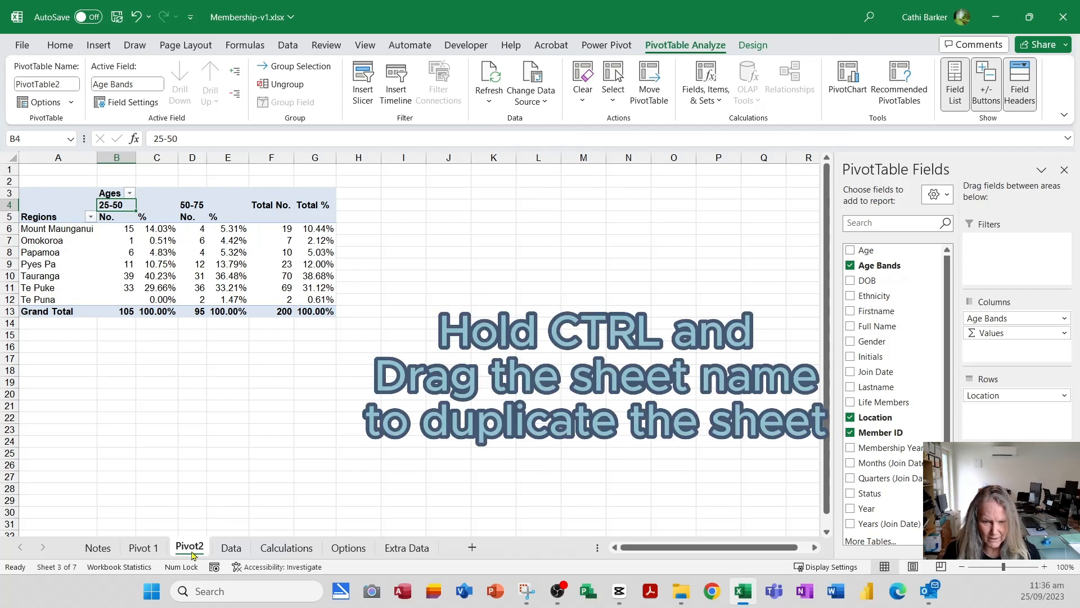
- Duplicate the Pivot2 worksheet and replace Location with Ethnicity as the row field in the copy's PivotTable
{"action": "left_click_drag", "start_coordinate": [187, 550], "coordinate": [230, 547]}
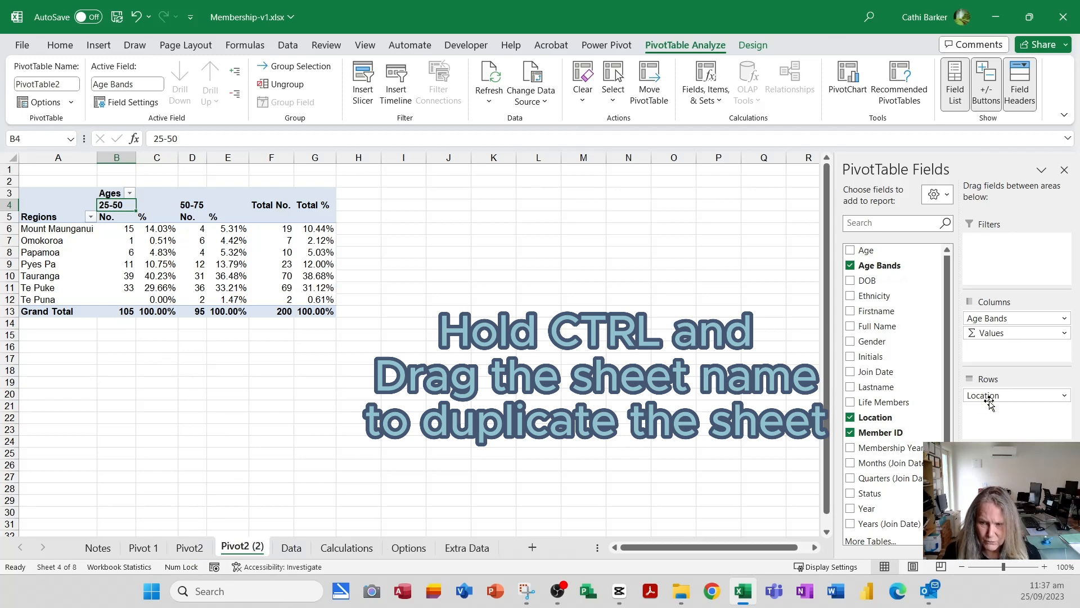
{"action": "left_click_drag", "start_coordinate": [994, 396], "coordinate": [710, 412]}
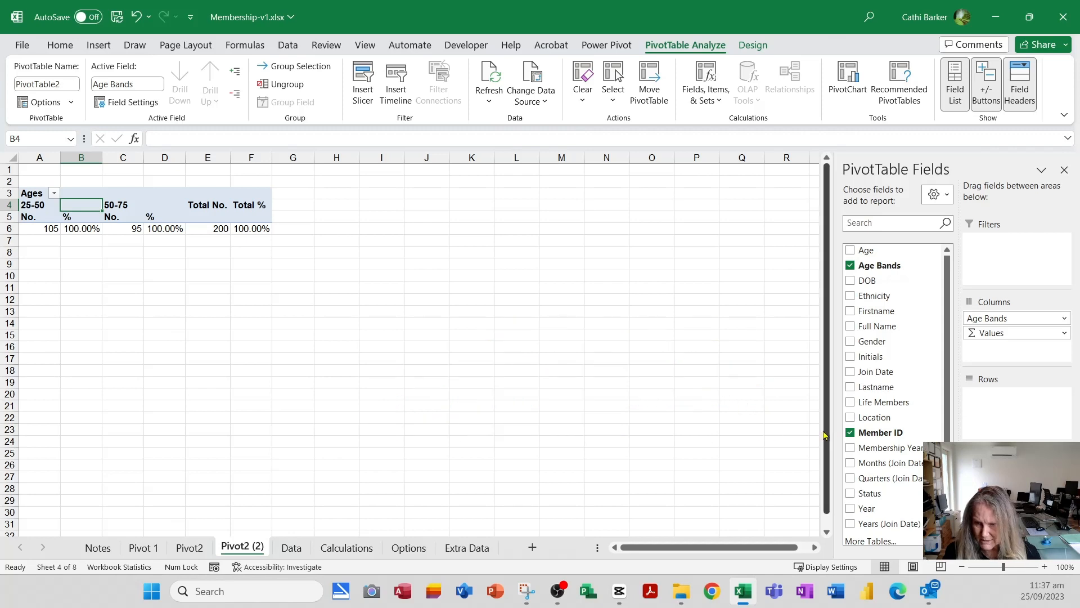
{"action": "left_click_drag", "start_coordinate": [877, 296], "coordinate": [1005, 423]}
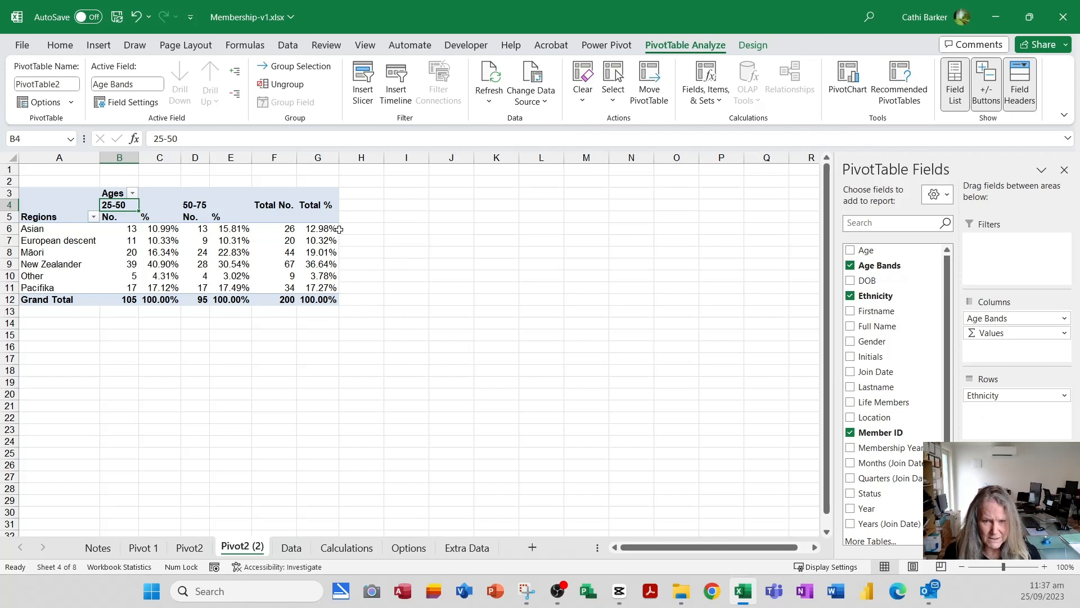
- Sort the ethnicity rows by Total % from largest to smallest
{"action": "mouse_move", "coordinate": [337, 267]}
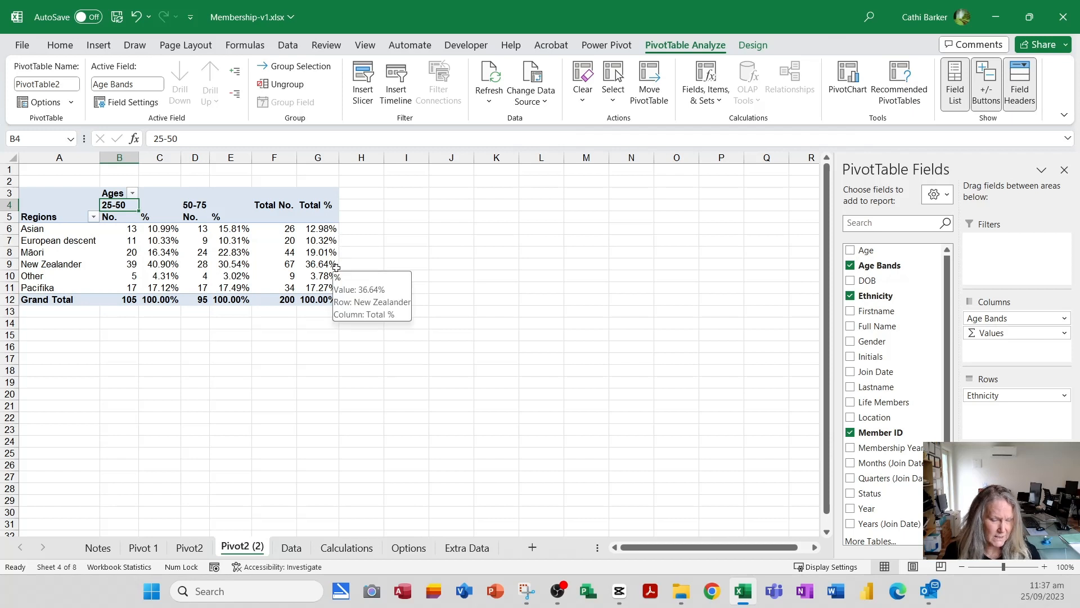
{"action": "left_click", "coordinate": [322, 229]}
{"action": "right_click", "coordinate": [321, 230]}
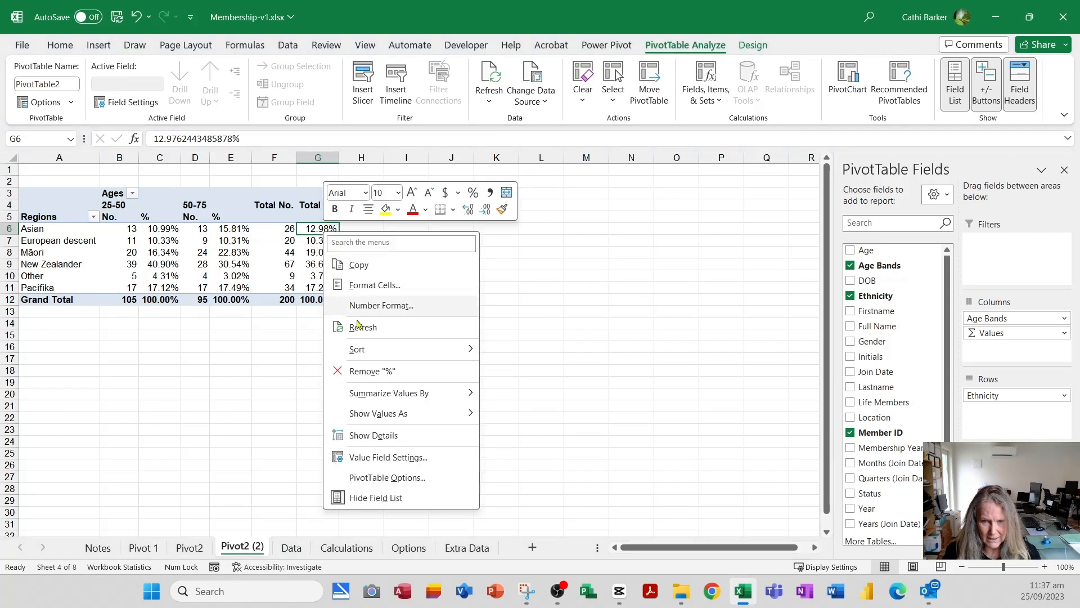
{"action": "mouse_move", "coordinate": [375, 353]}
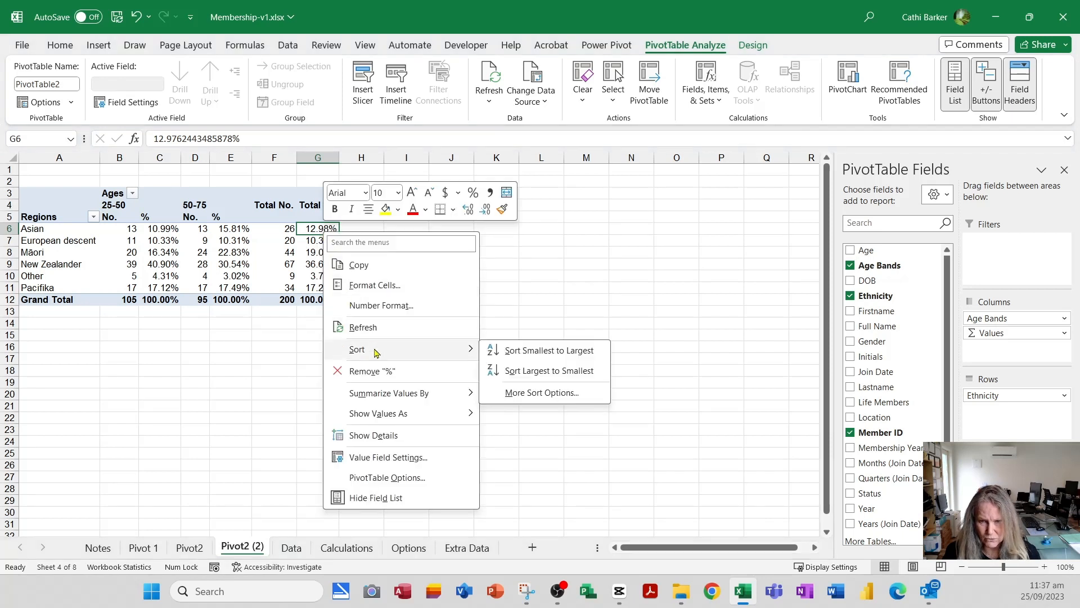
{"action": "left_click", "coordinate": [539, 372]}
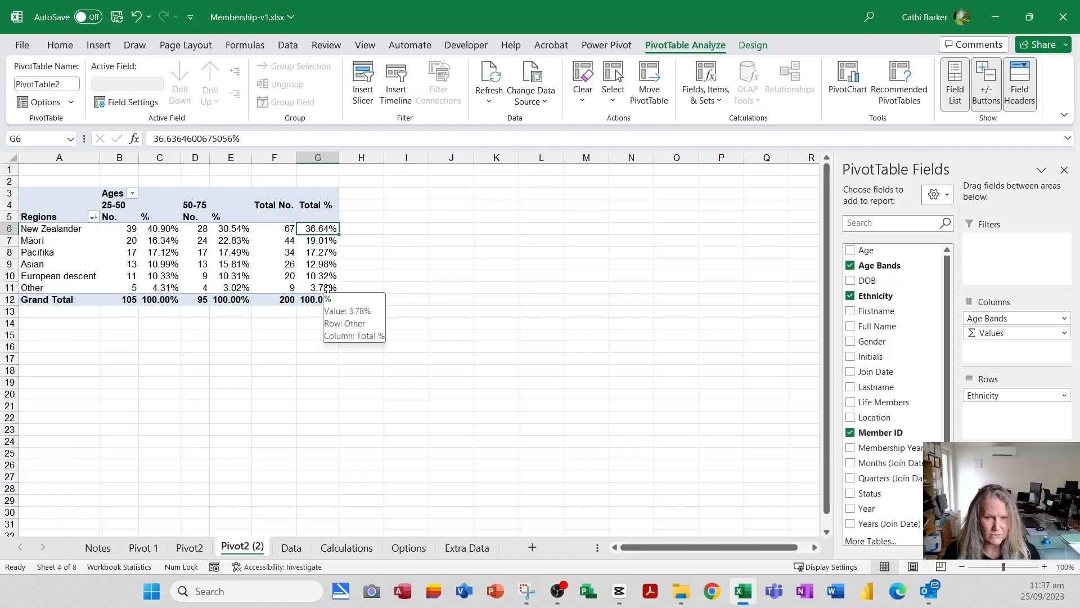
- Sort the location rows of the PivotTable on the Pivot2 sheet by Total % from largest to smallest
{"action": "left_click", "coordinate": [193, 552]}
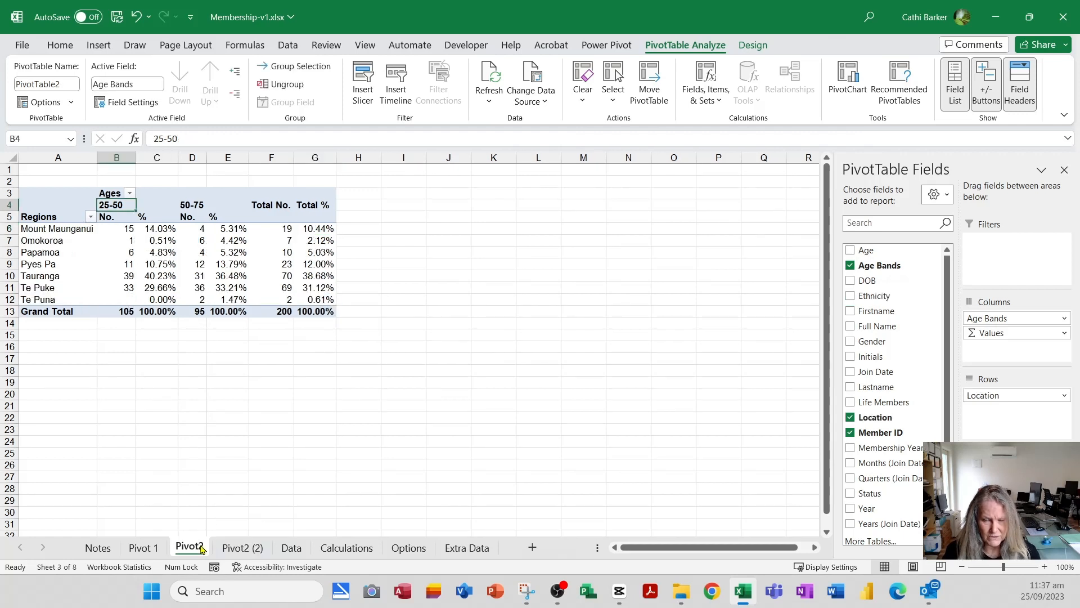
{"action": "right_click", "coordinate": [319, 245]}
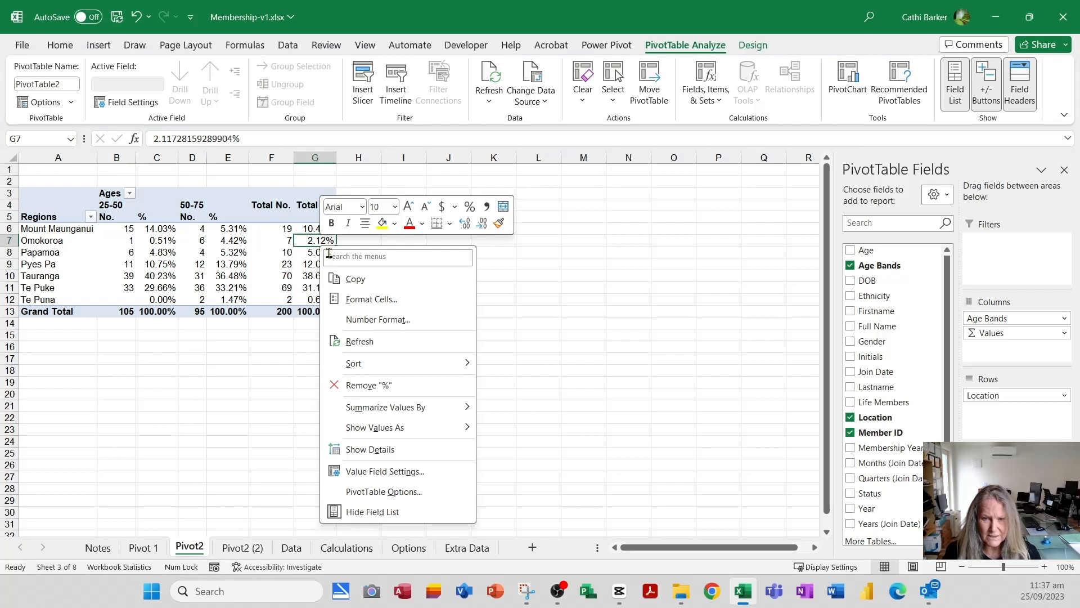
{"action": "mouse_move", "coordinate": [409, 373]}
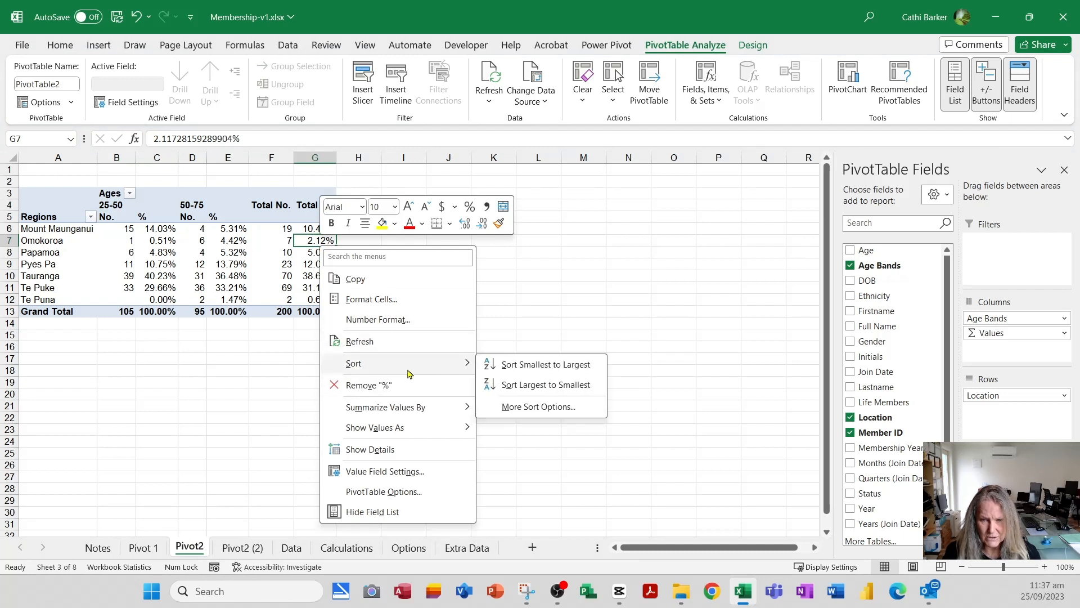
{"action": "left_click", "coordinate": [537, 387]}
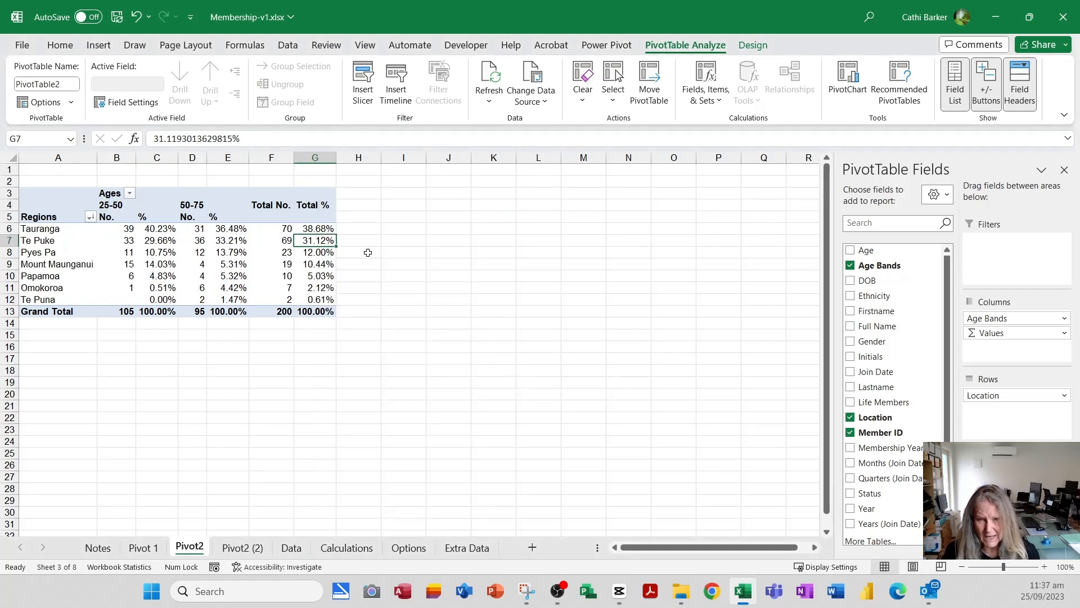
{"action": "left_click", "coordinate": [323, 228]}
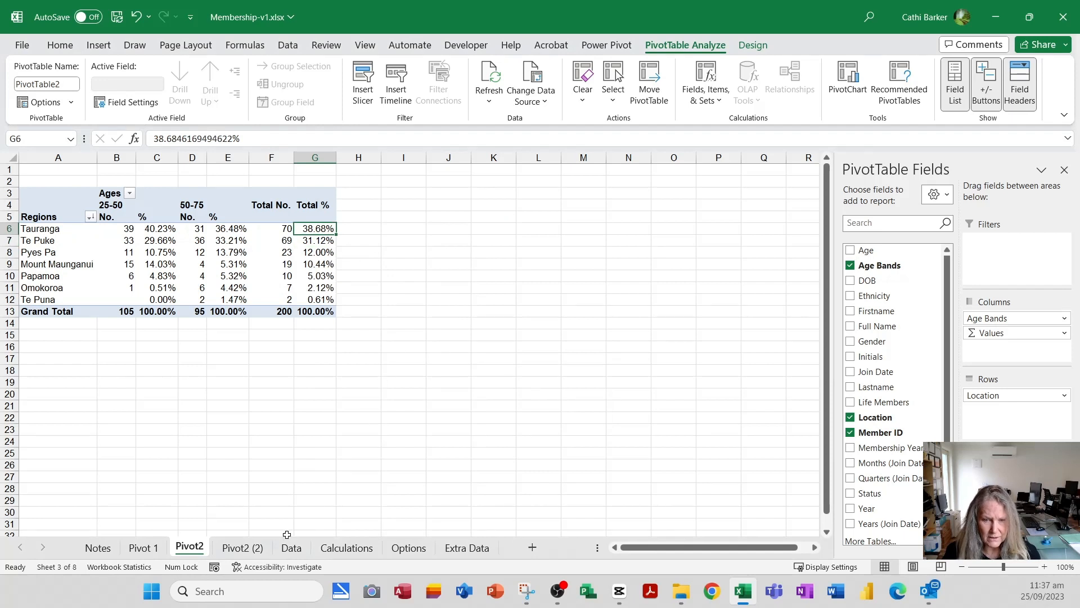
- Duplicate the Pivot2 (2) worksheet containing the ethnicity PivotTable, placing the copy just before the Data sheet
{"action": "left_click", "coordinate": [246, 549]}
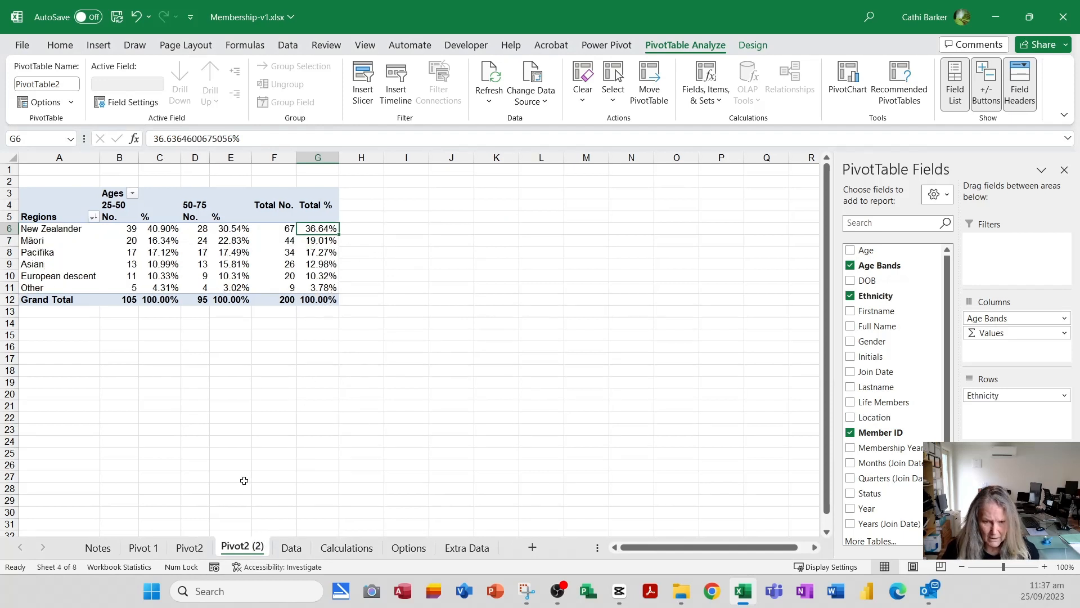
{"action": "left_click_drag", "start_coordinate": [245, 551], "coordinate": [287, 548]}
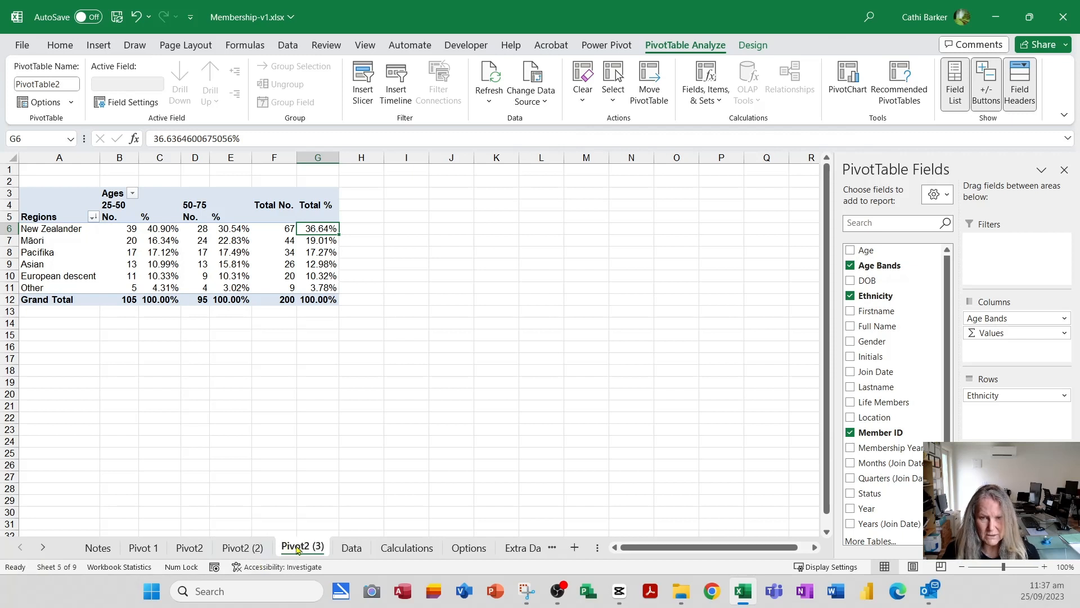
- Replace Ethnicity with Life Members as the row field on the Pivot2 (3) sheet and sort its rows by Total % from largest to smallest
{"action": "left_click_drag", "start_coordinate": [985, 395], "coordinate": [725, 398]}
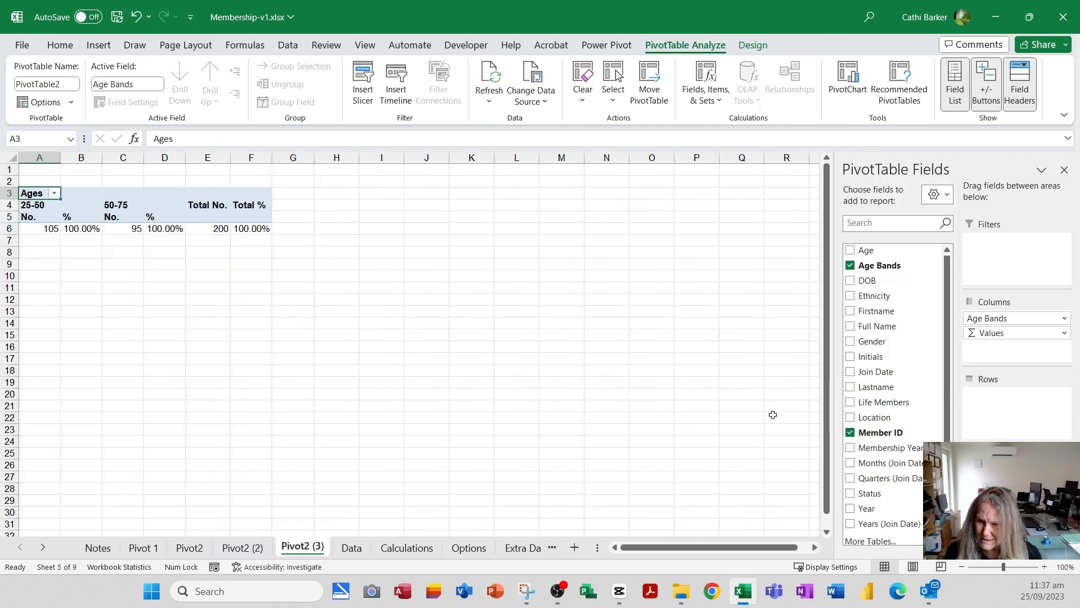
{"action": "mouse_move", "coordinate": [881, 403]}
{"action": "left_mouse_down"}
{"action": "mouse_move", "coordinate": [1026, 419]}
{"action": "mouse_move", "coordinate": [1019, 411]}
{"action": "left_mouse_up"}
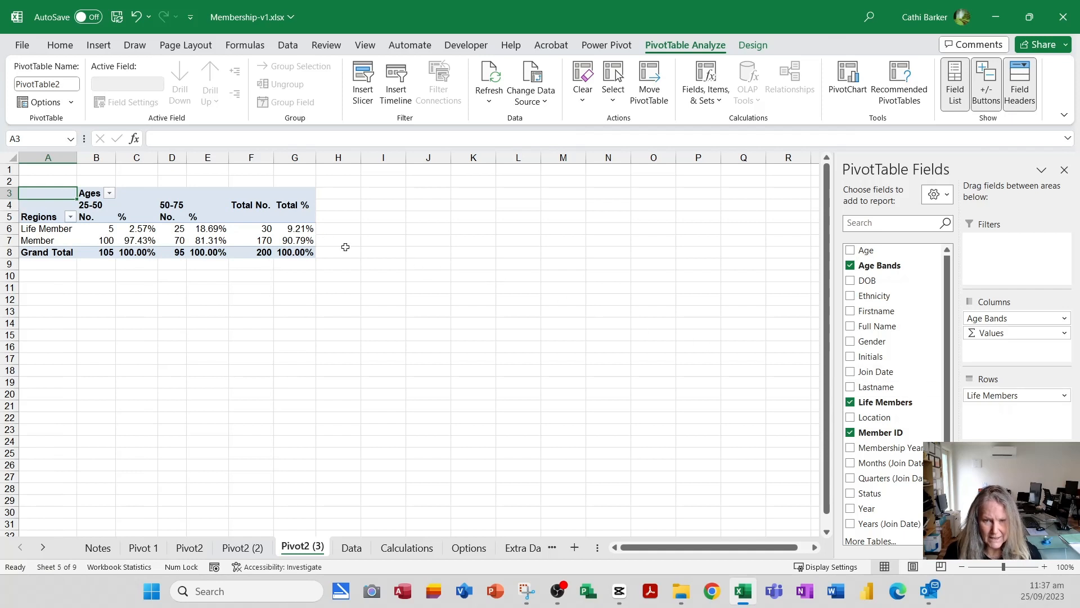
{"action": "right_click", "coordinate": [300, 240]}
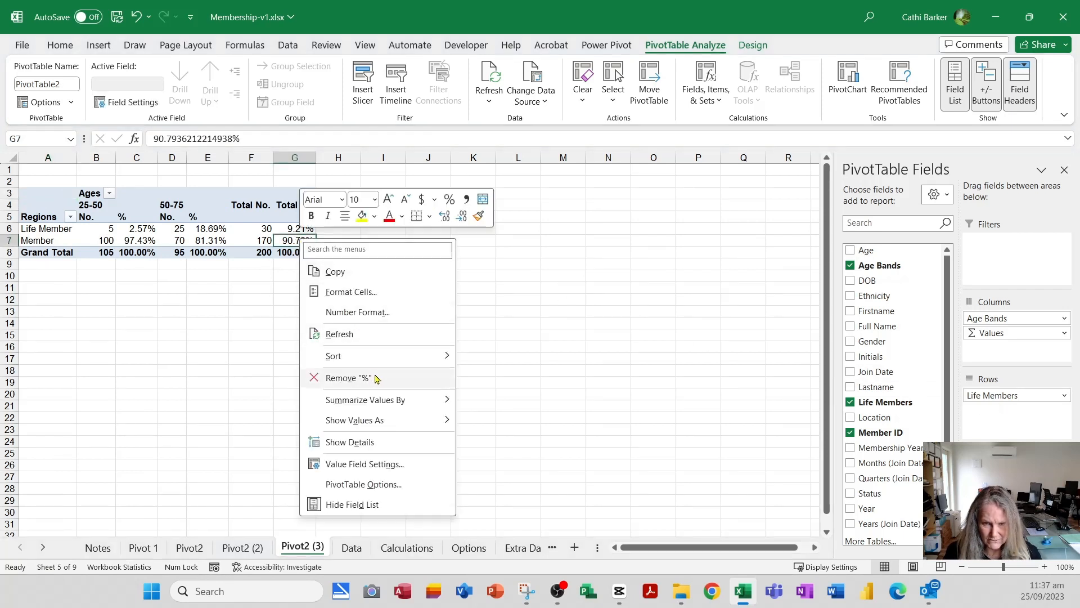
{"action": "mouse_move", "coordinate": [389, 358]}
{"action": "left_click", "coordinate": [523, 378]}
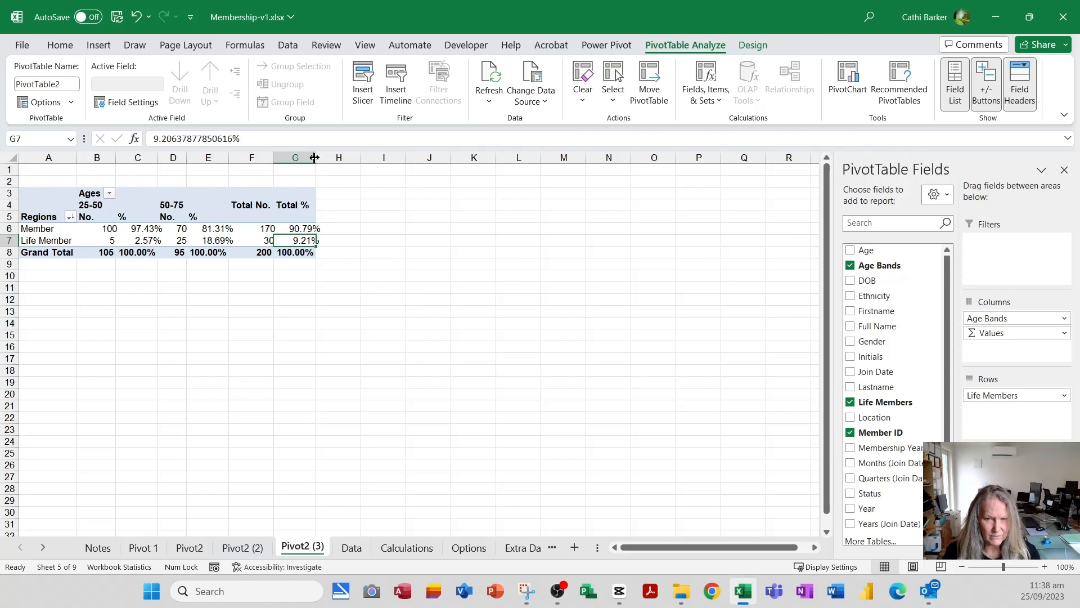
{"action": "left_click", "coordinate": [368, 345]}
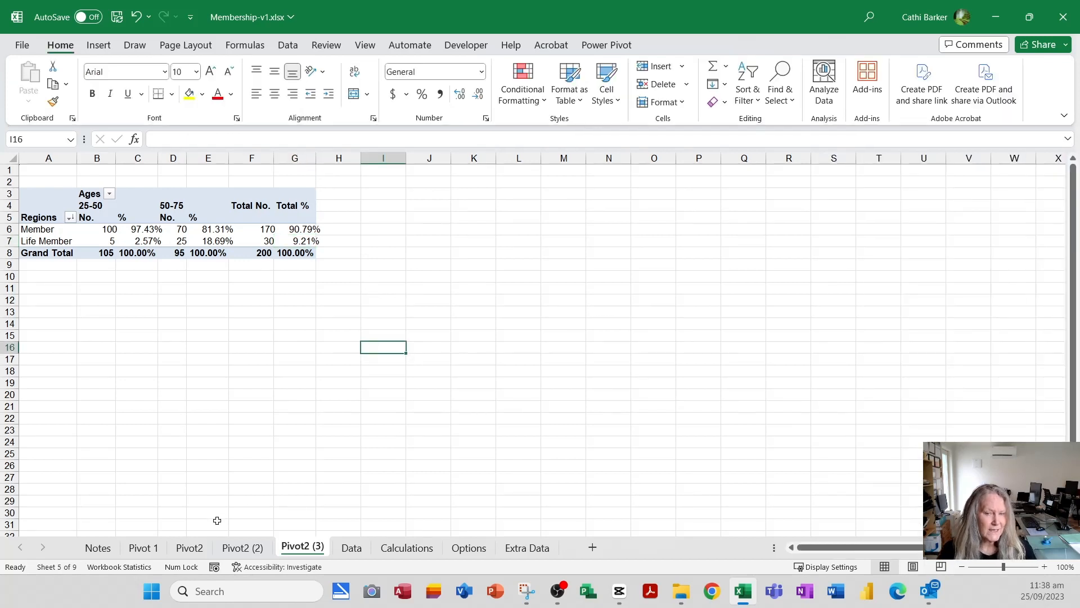
{"action": "left_click", "coordinate": [144, 549]}
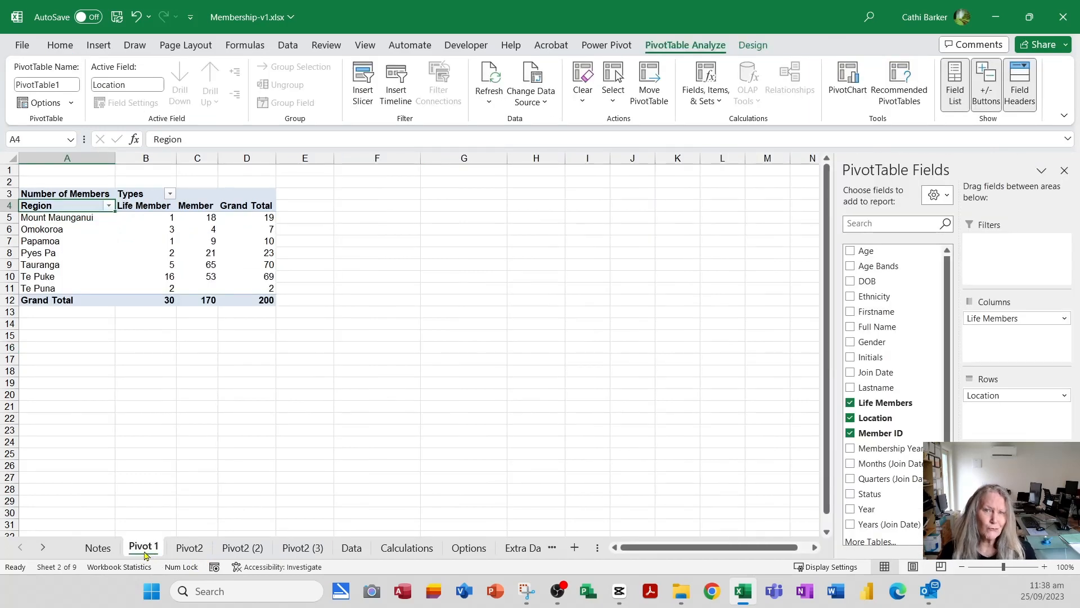
{"action": "left_click", "coordinate": [189, 549]}
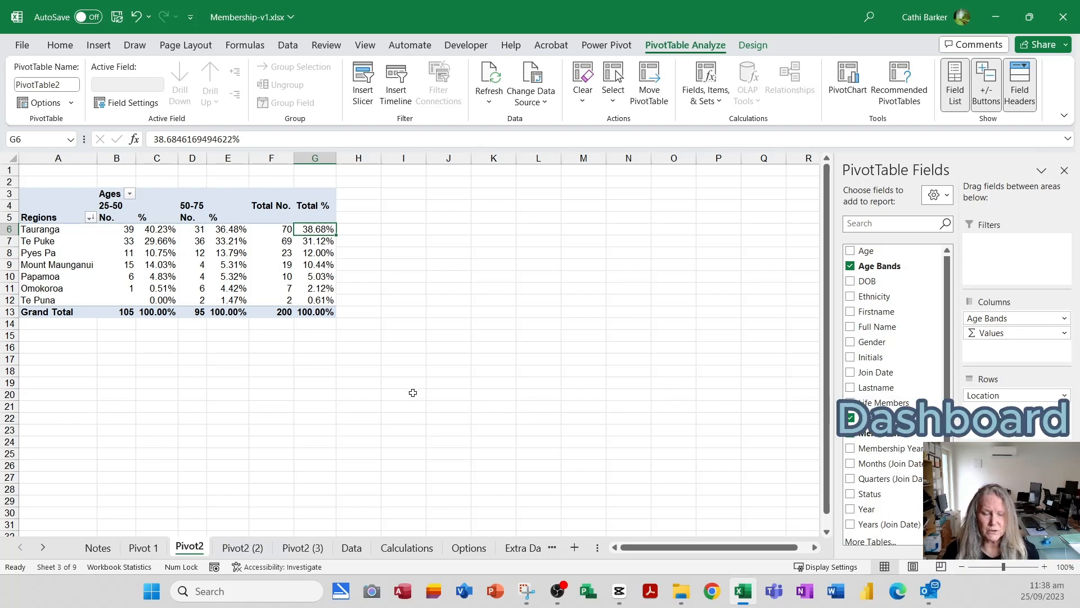
{"action": "left_click", "coordinate": [142, 548]}
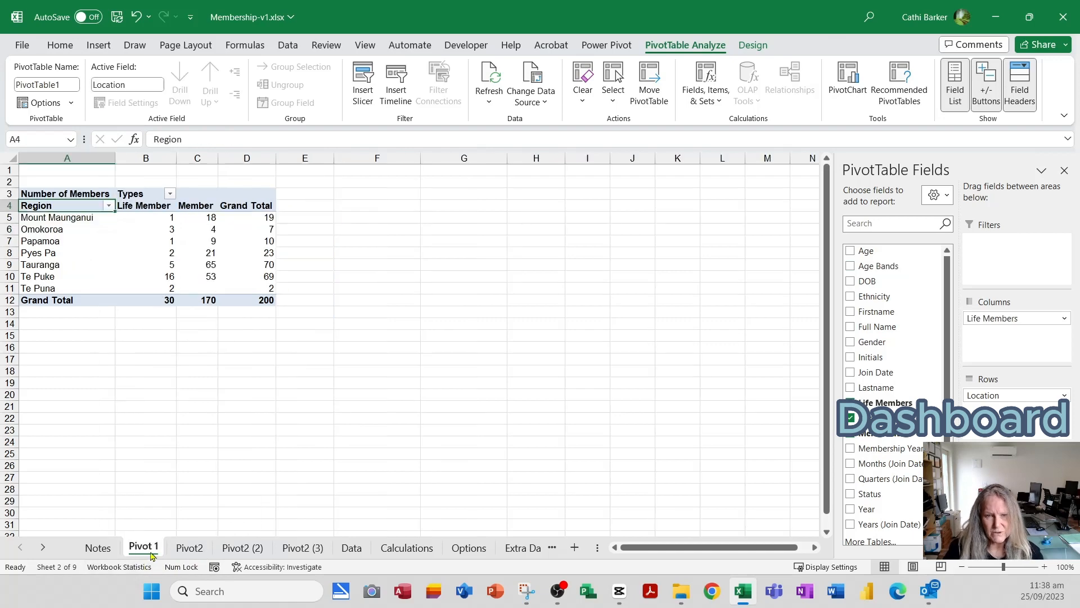
{"action": "left_click", "coordinate": [189, 548]}
- Insert a new worksheet directly after Pivot2 (2) and name it Dashboard
{"action": "left_click", "coordinate": [232, 549]}
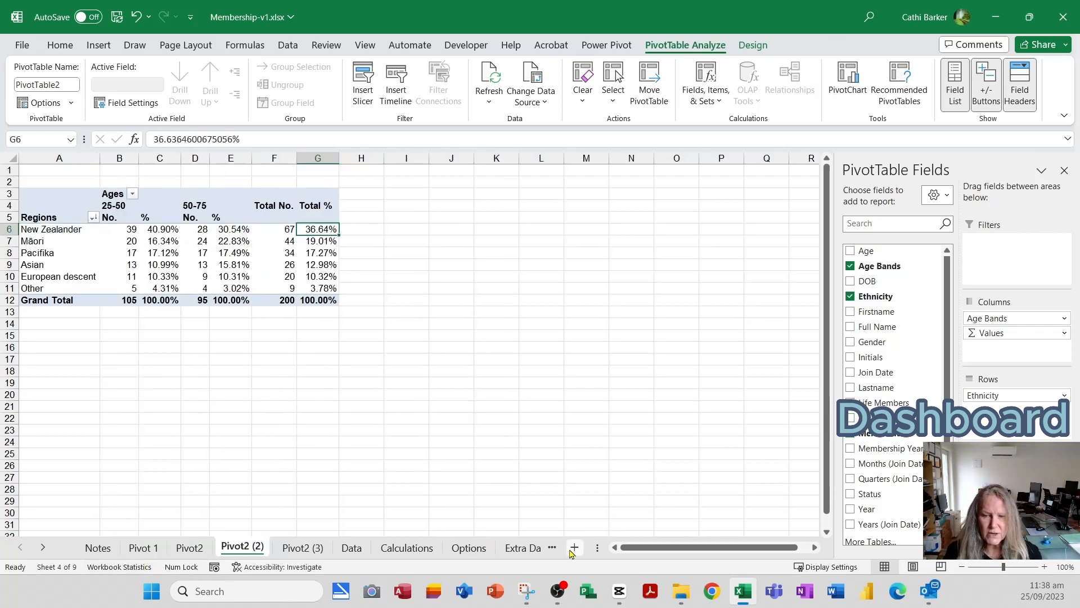
{"action": "left_click", "coordinate": [575, 547]}
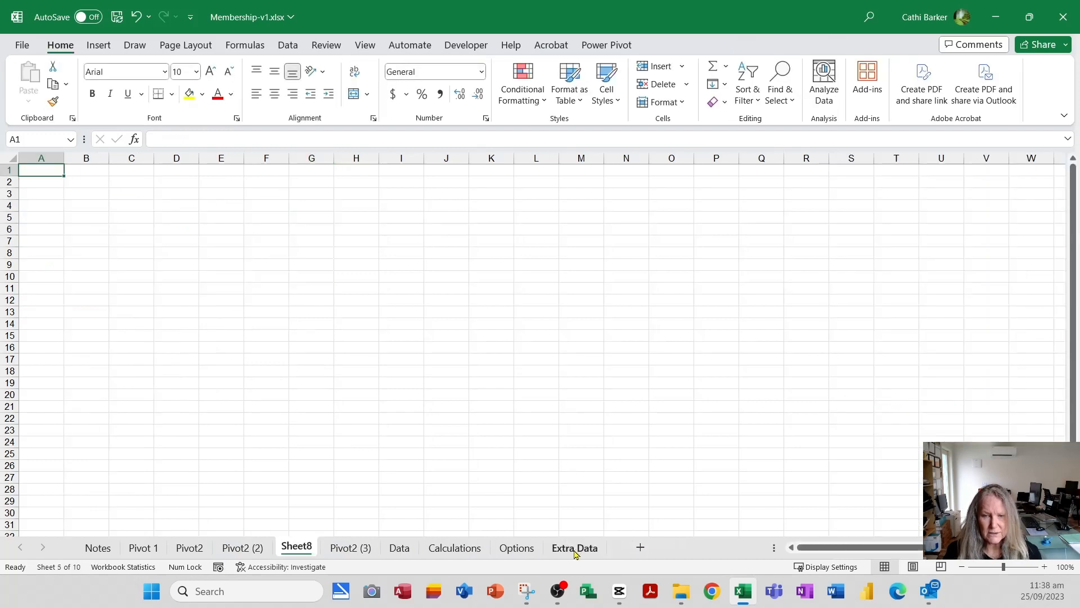
{"action": "double_click", "coordinate": [296, 547]}
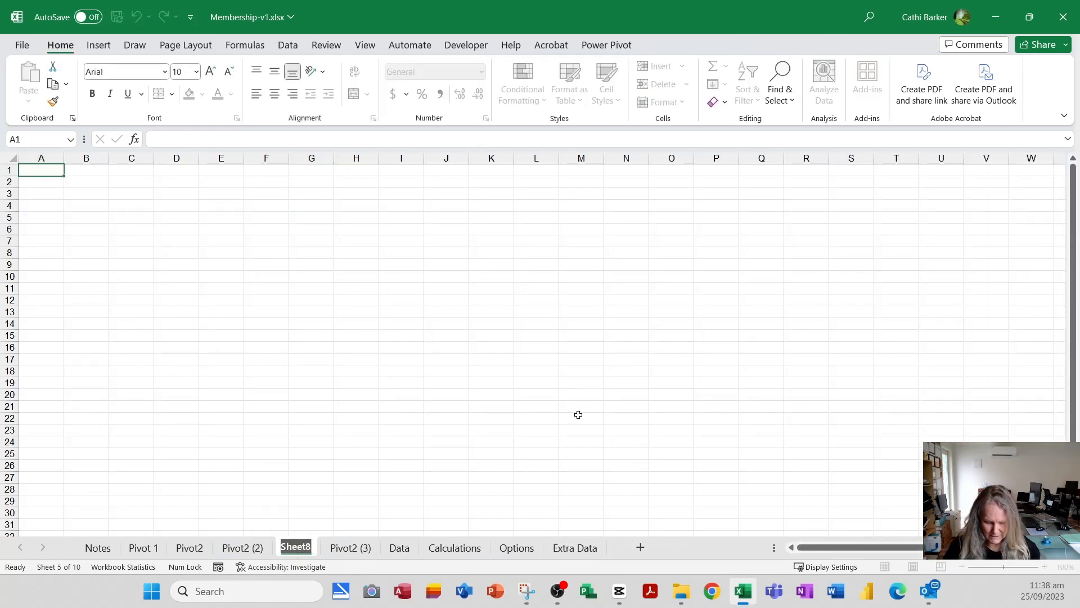
{"action": "type", "text": "Dashb"}
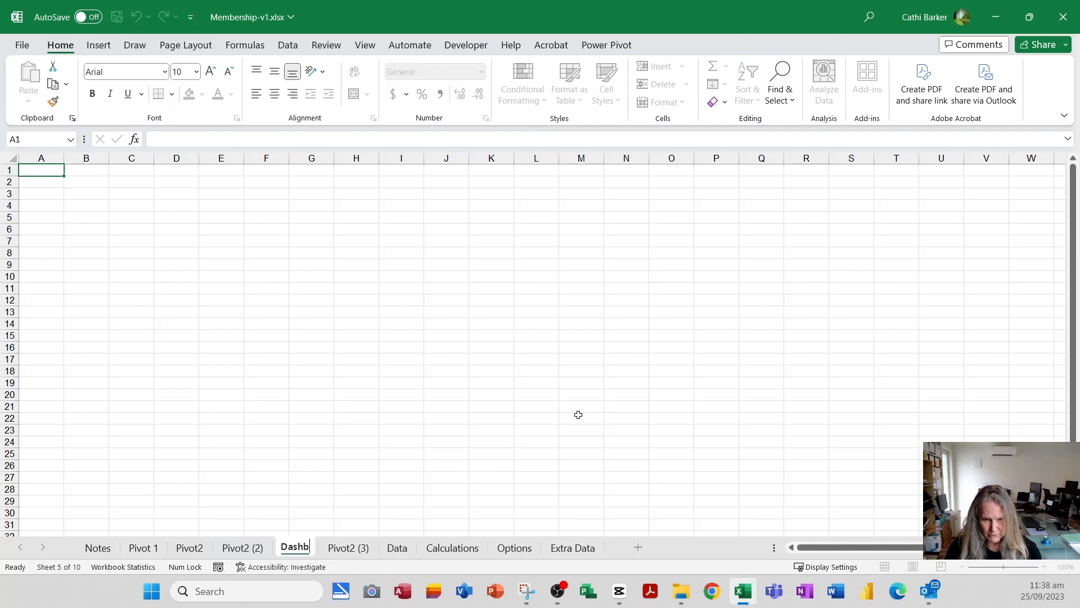
{"action": "type", "text": "oard"}
{"action": "key", "text": "Return"}
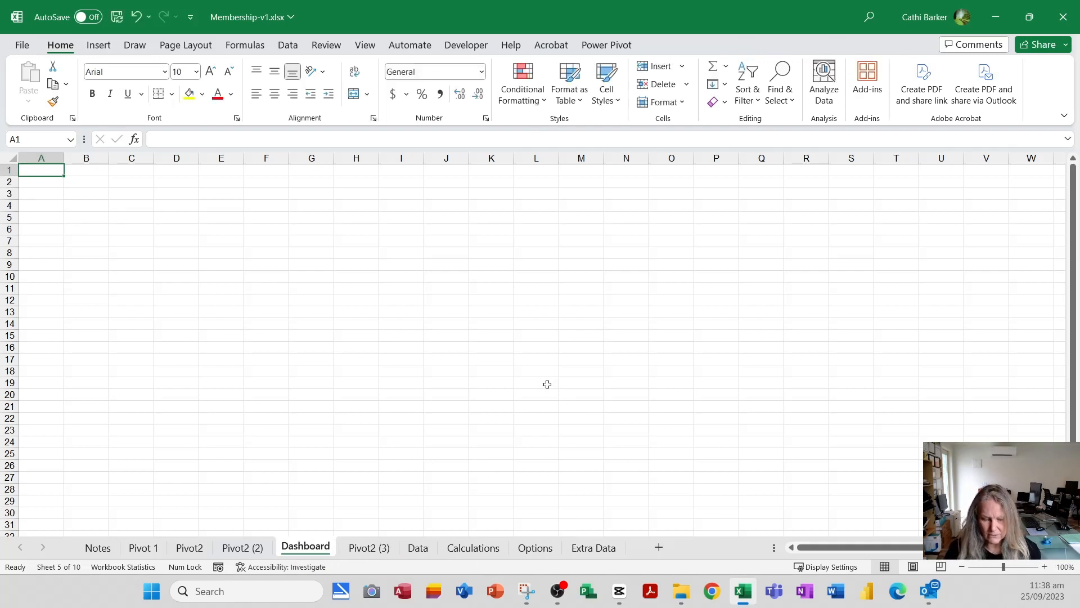
- Enter the title Membership Dashboard in cell A1 of the Dashboard sheet and set its font size to 22
{"action": "type", "text": "Member"}
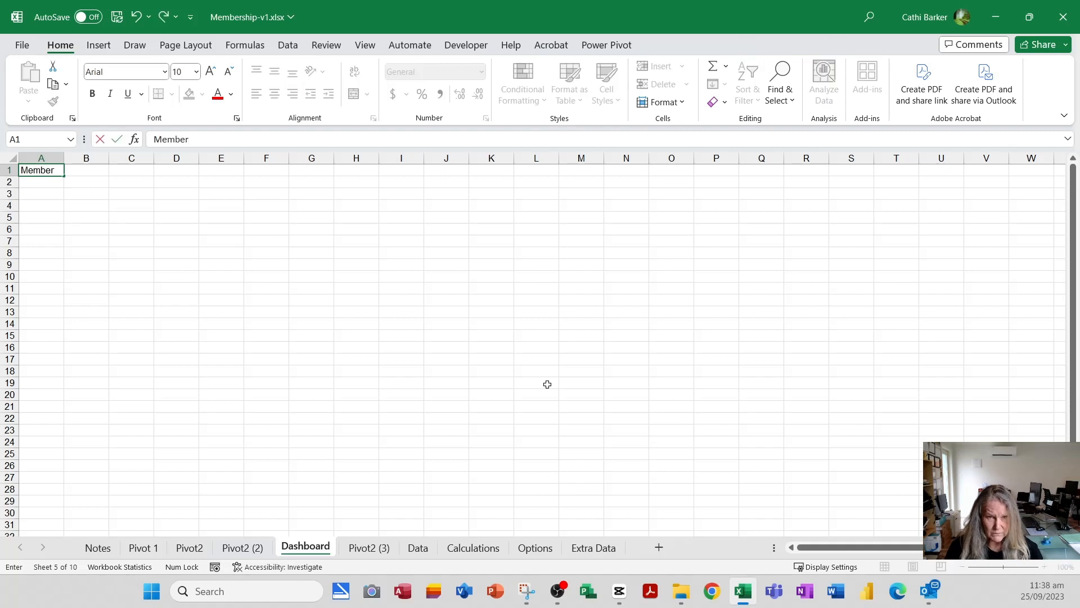
{"action": "type", "text": "ship Dashb"}
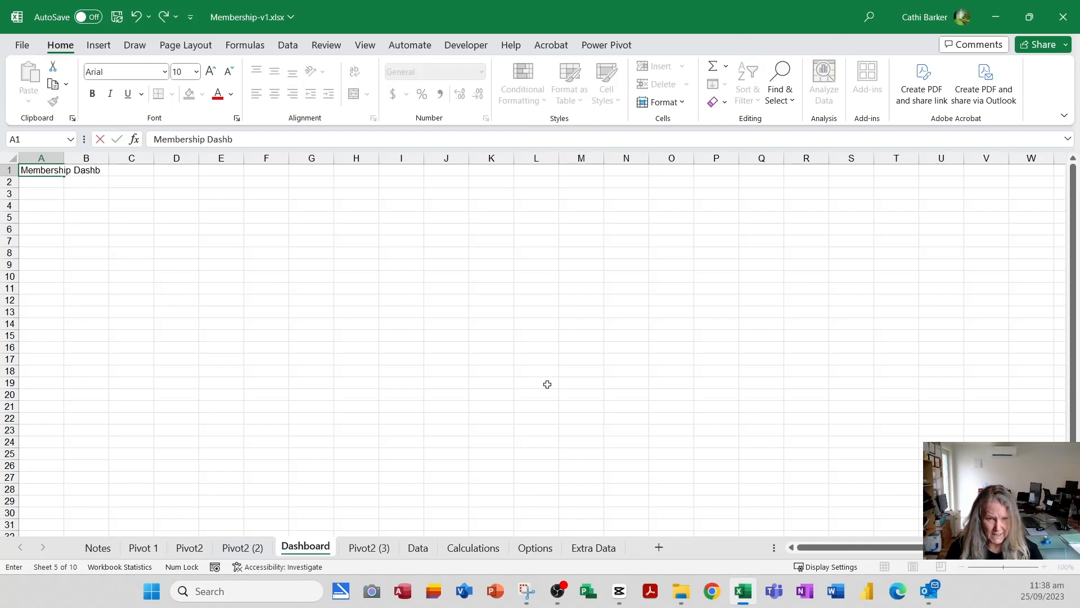
{"action": "type", "text": "oard"}
{"action": "key", "text": "Return"}
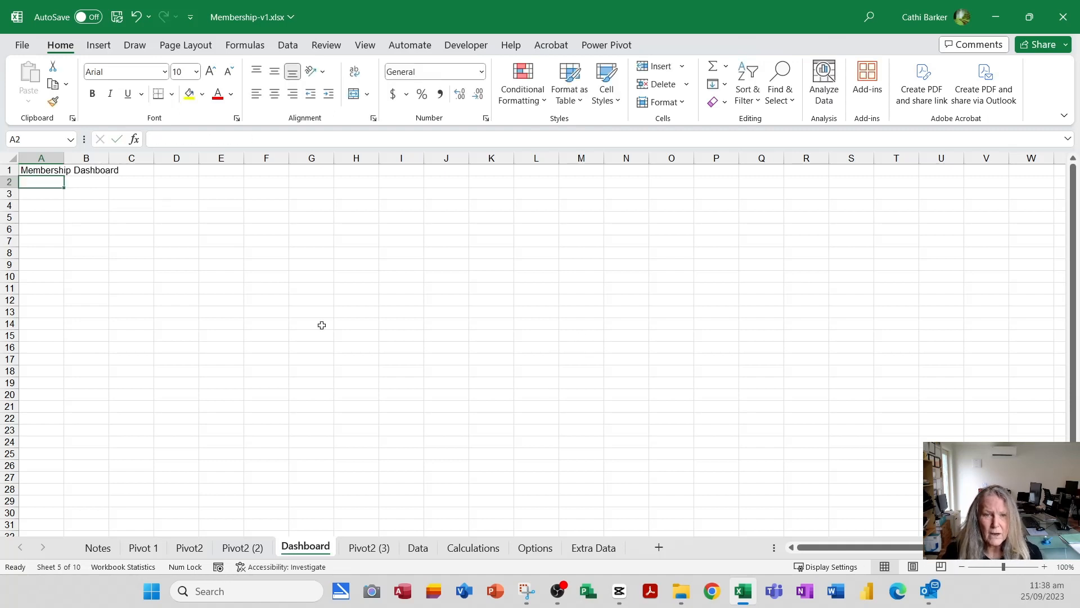
{"action": "left_click", "coordinate": [40, 171]}
{"action": "left_click", "coordinate": [197, 72]}
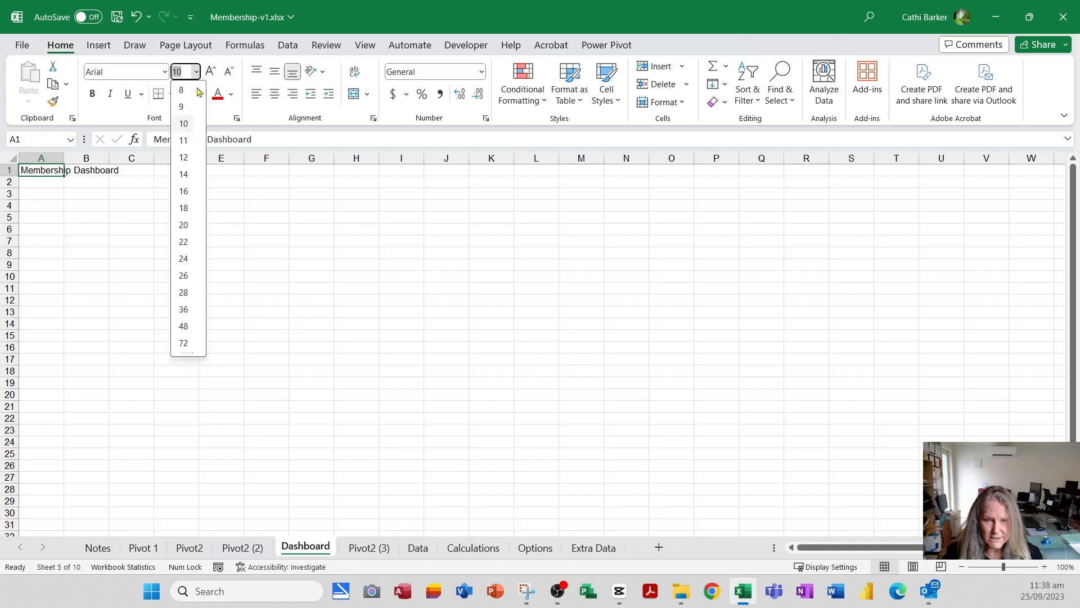
{"action": "left_click", "coordinate": [183, 243]}
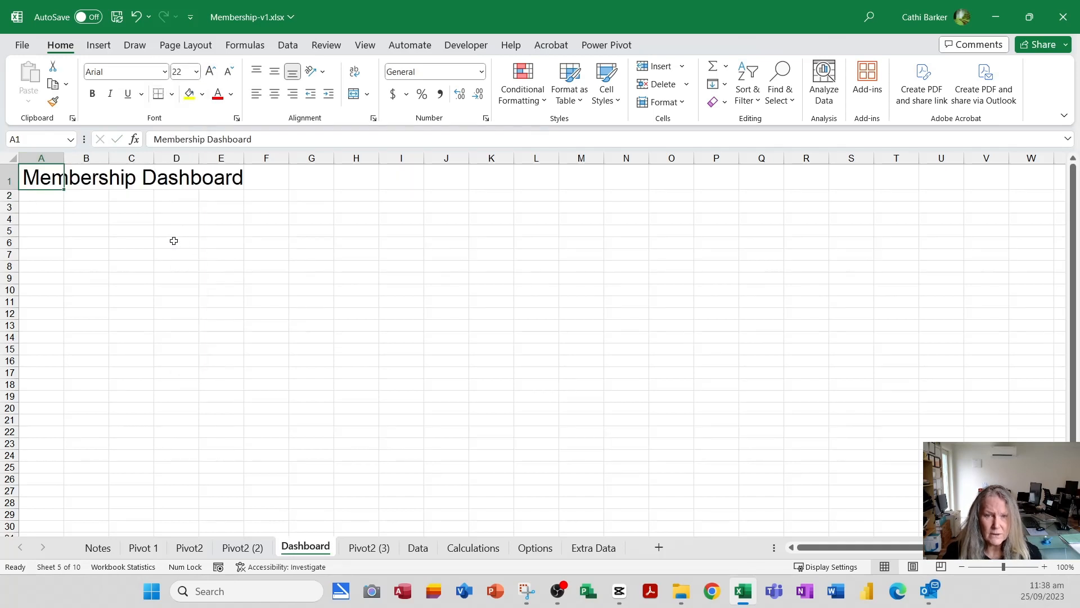
{"action": "left_click", "coordinate": [166, 243]}
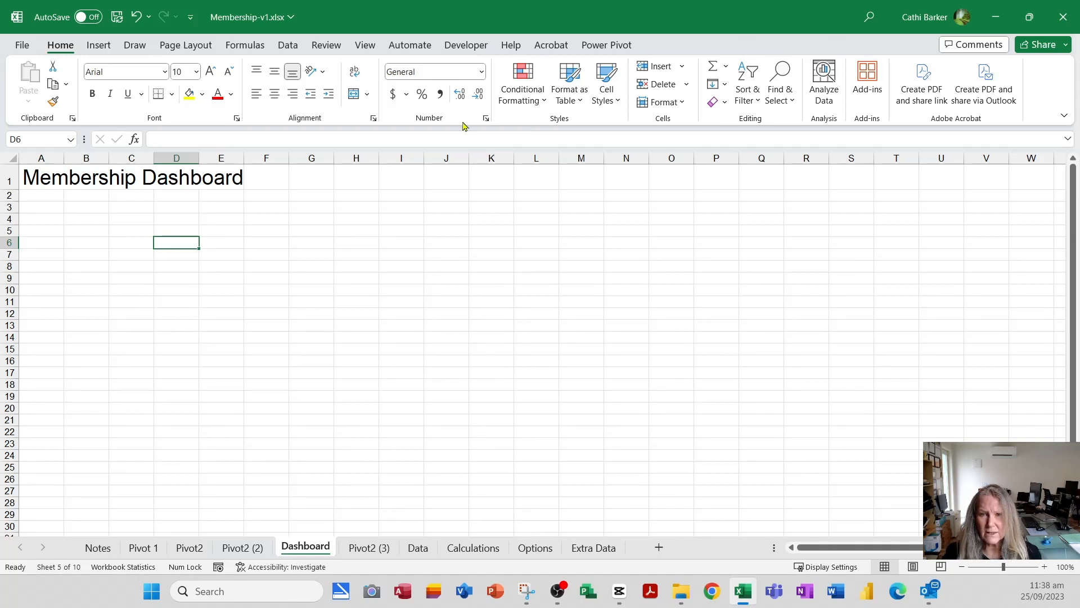
- Hide the gridlines and the row and column headings on the Dashboard sheet
{"action": "left_click", "coordinate": [365, 45]}
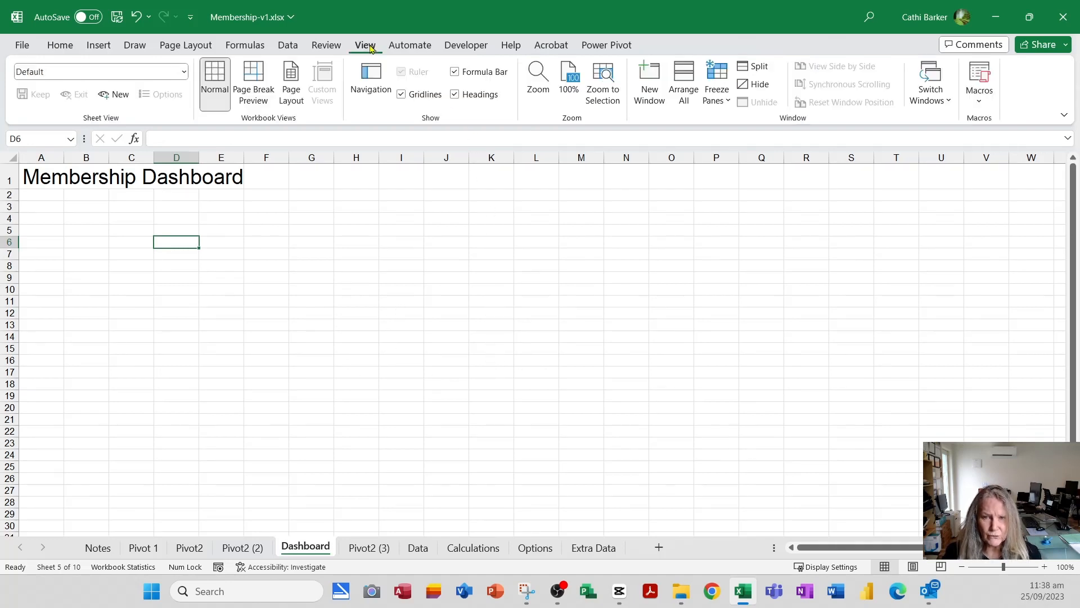
{"action": "left_click", "coordinate": [423, 94]}
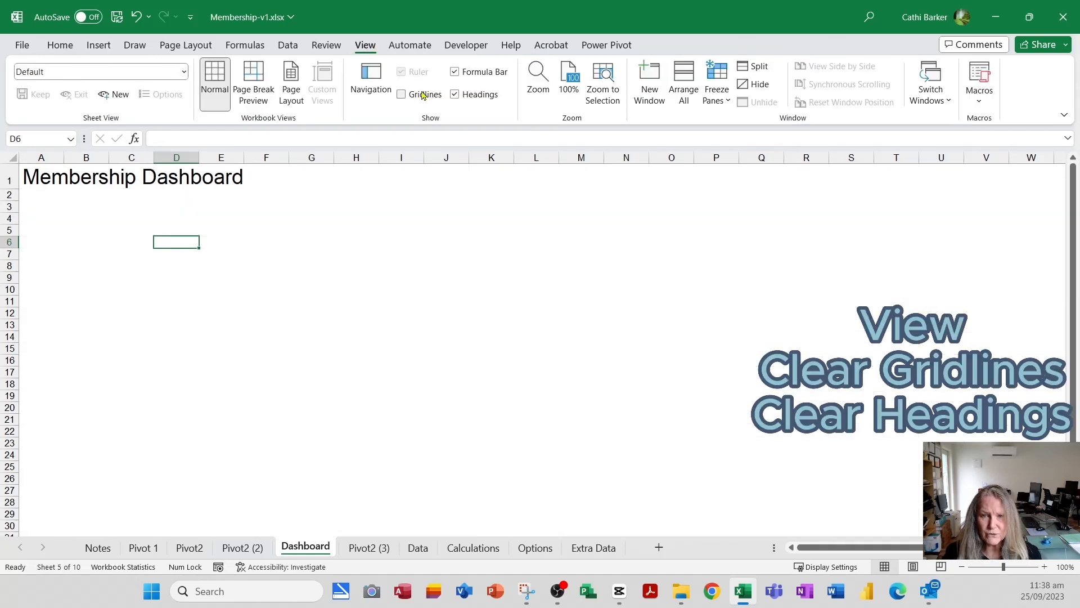
{"action": "left_click", "coordinate": [480, 96]}
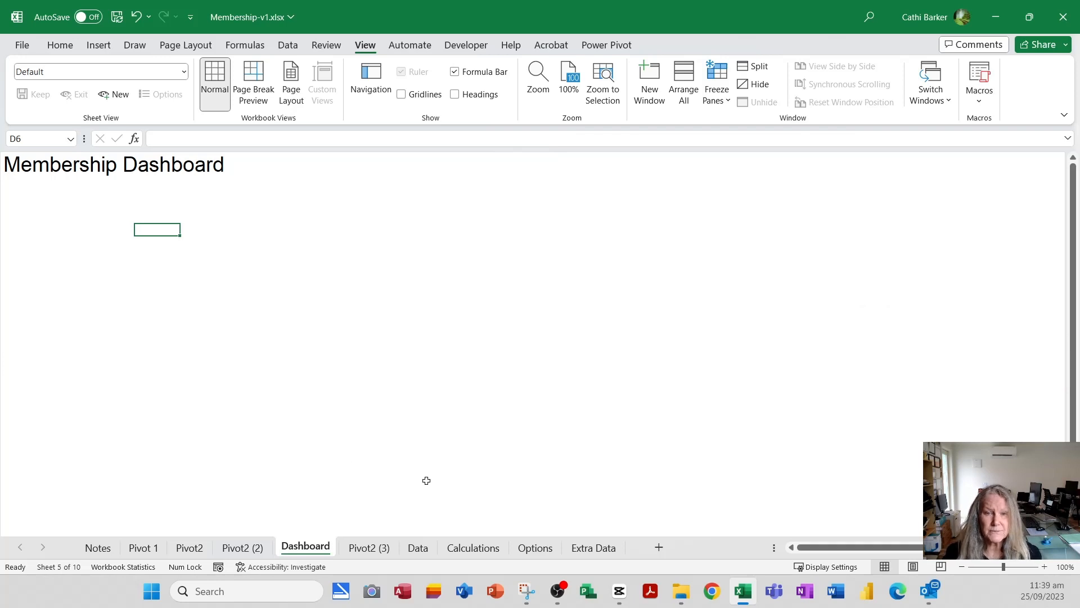
- Move the location PivotTable from the Pivot2 sheet to cell A3 of the existing Dashboard worksheet
{"action": "left_click", "coordinate": [193, 548]}
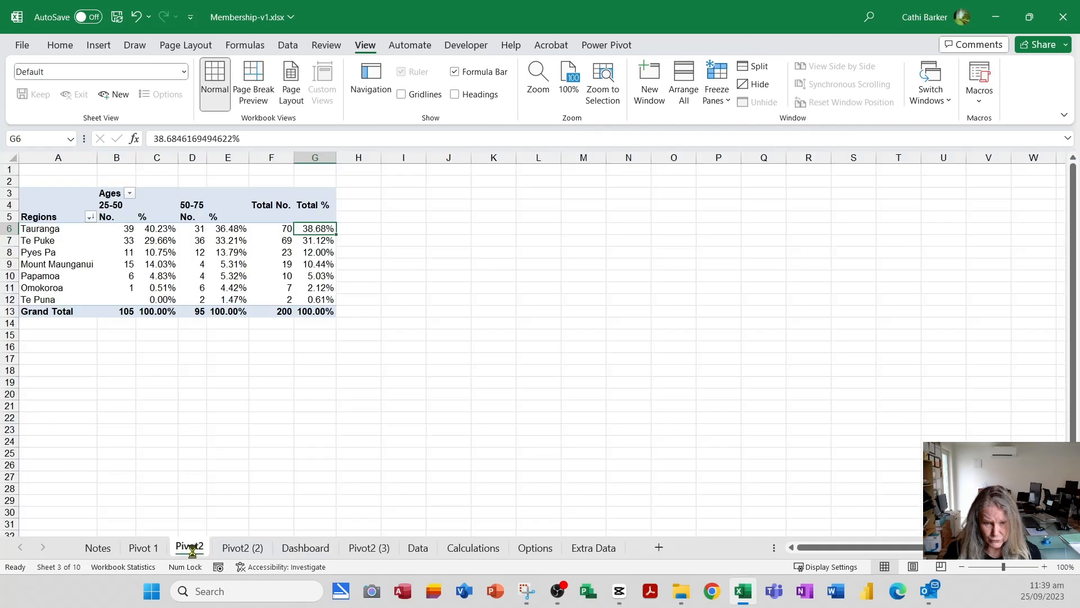
{"action": "left_click", "coordinate": [195, 199]}
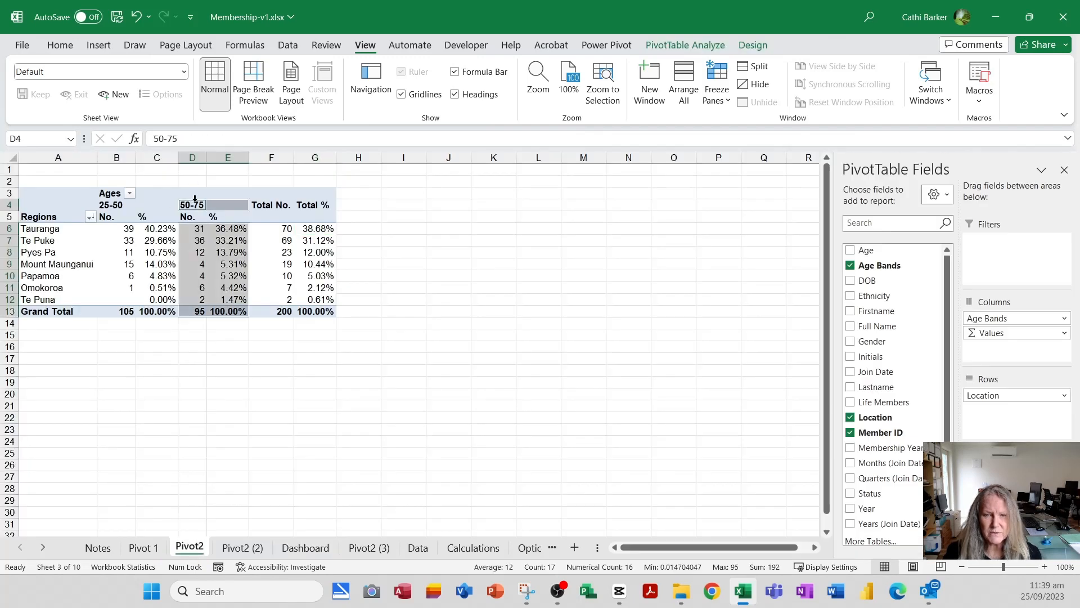
{"action": "left_click", "coordinate": [191, 210]}
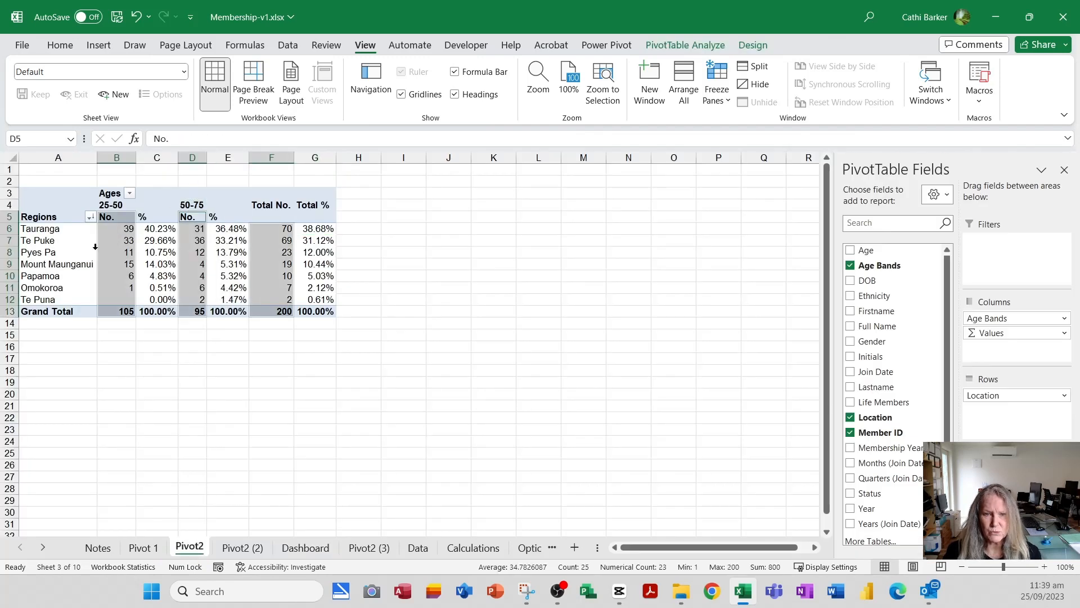
{"action": "left_click", "coordinate": [67, 242]}
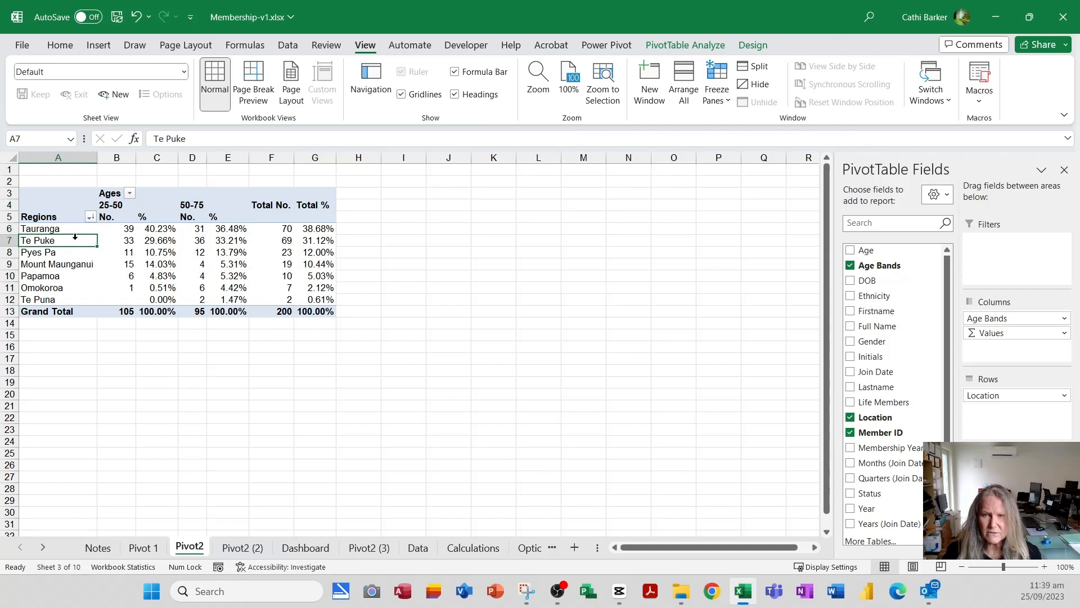
{"action": "left_click", "coordinate": [689, 47]}
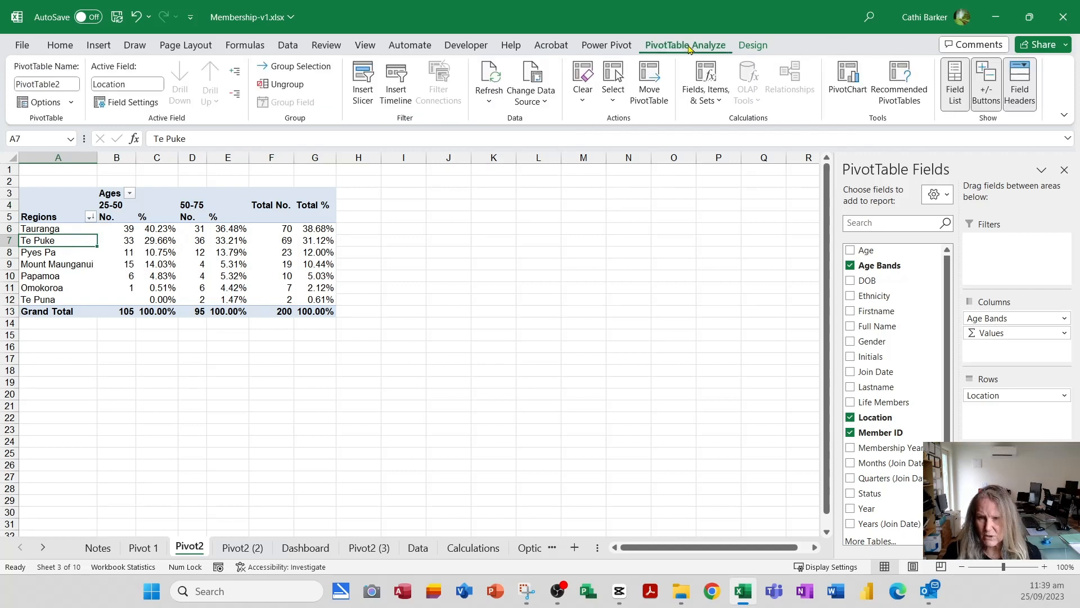
{"action": "left_click", "coordinate": [652, 85]}
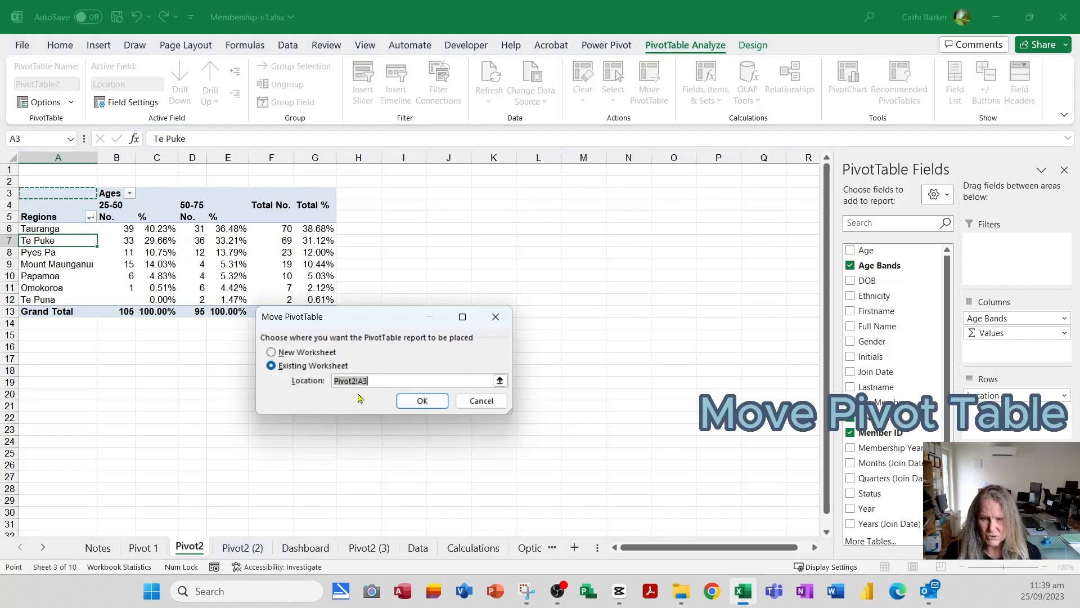
{"action": "left_click", "coordinate": [316, 545]}
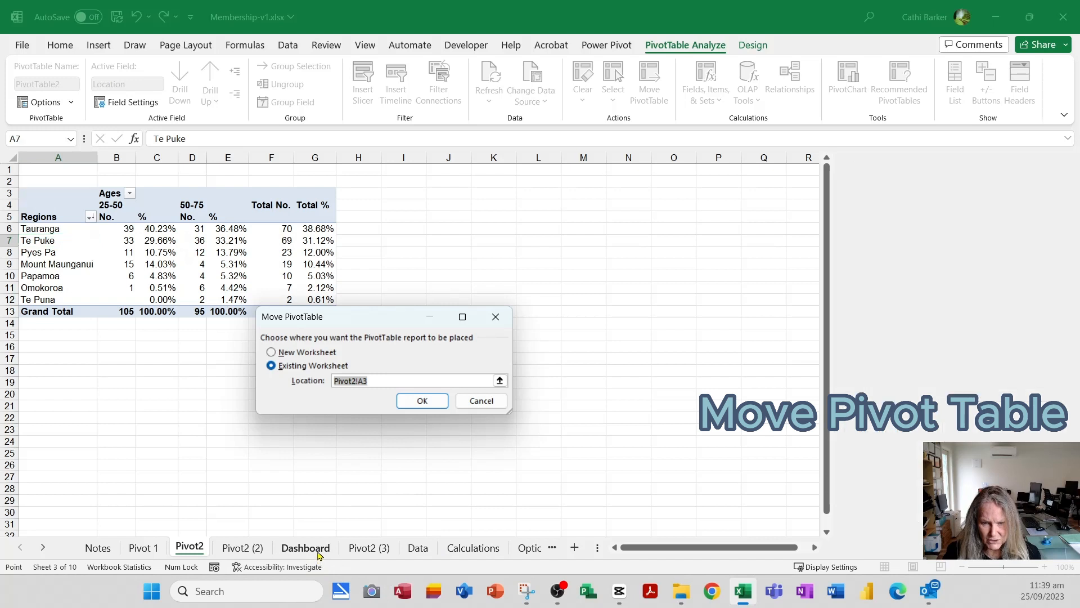
{"action": "left_click", "coordinate": [21, 196]}
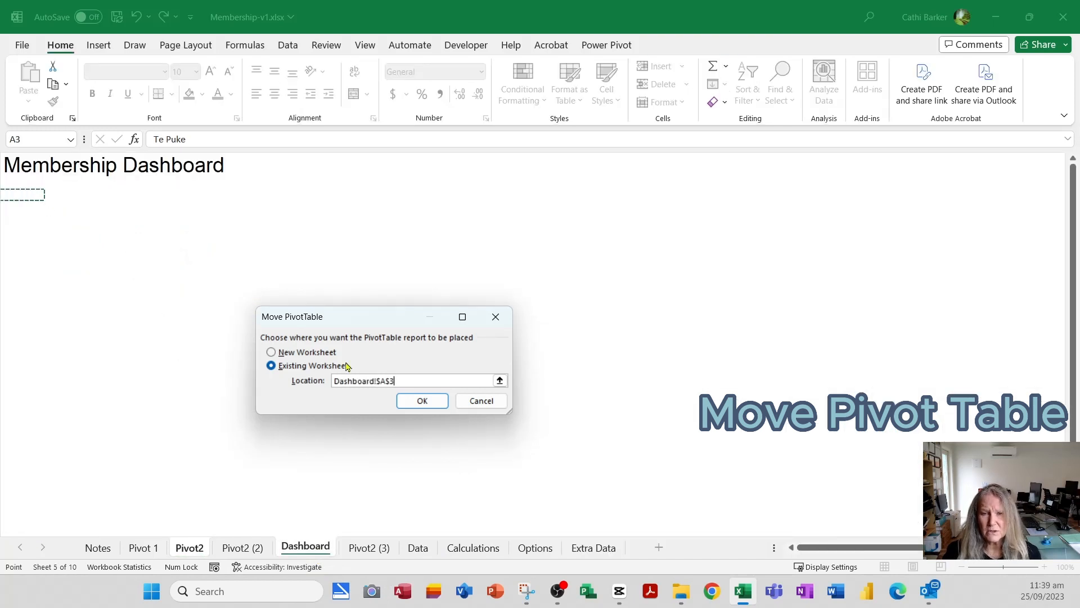
{"action": "left_click", "coordinate": [423, 401]}
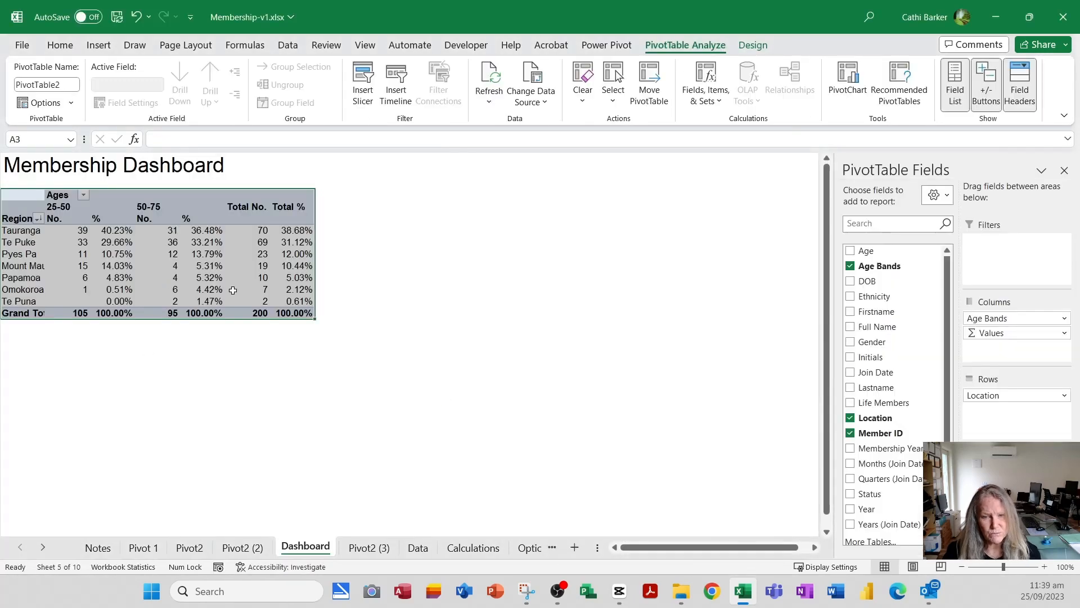
{"action": "left_click", "coordinate": [160, 267]}
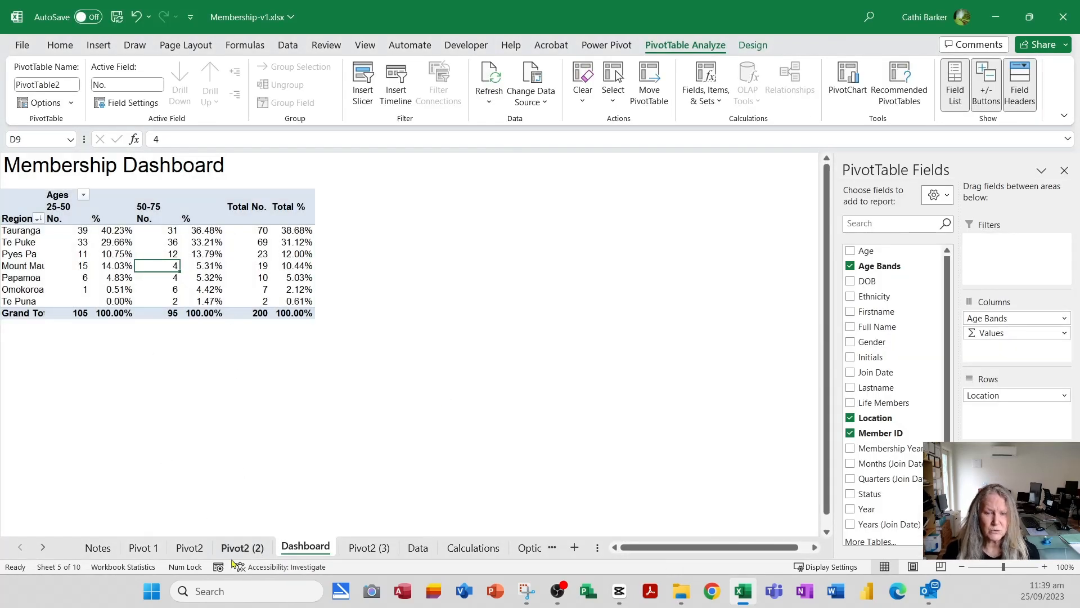
- Delete the emptied Pivot2 worksheet
{"action": "left_click", "coordinate": [196, 550]}
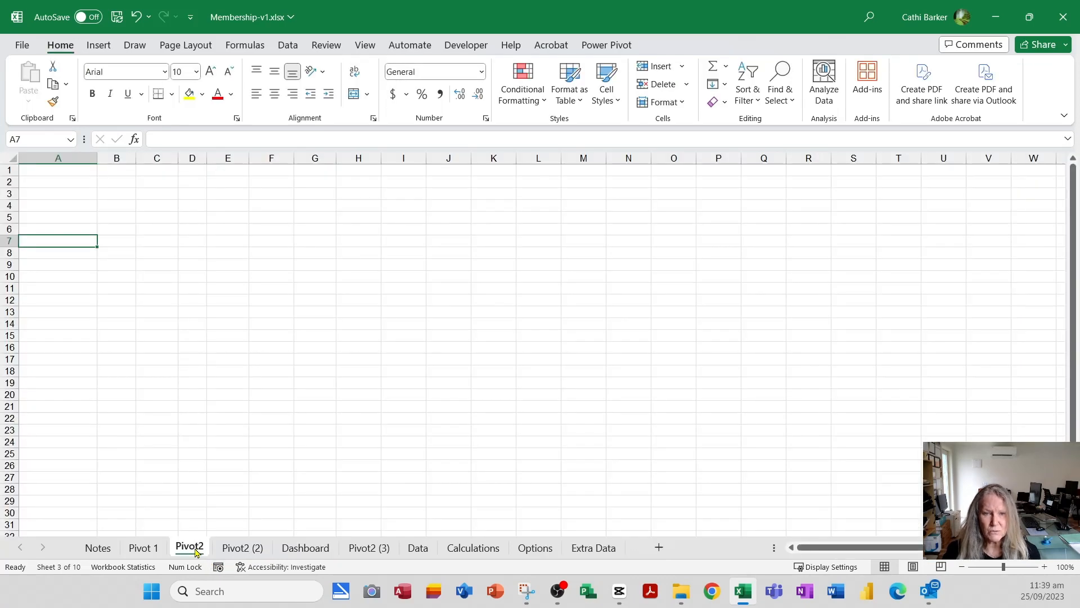
{"action": "right_click", "coordinate": [196, 551]}
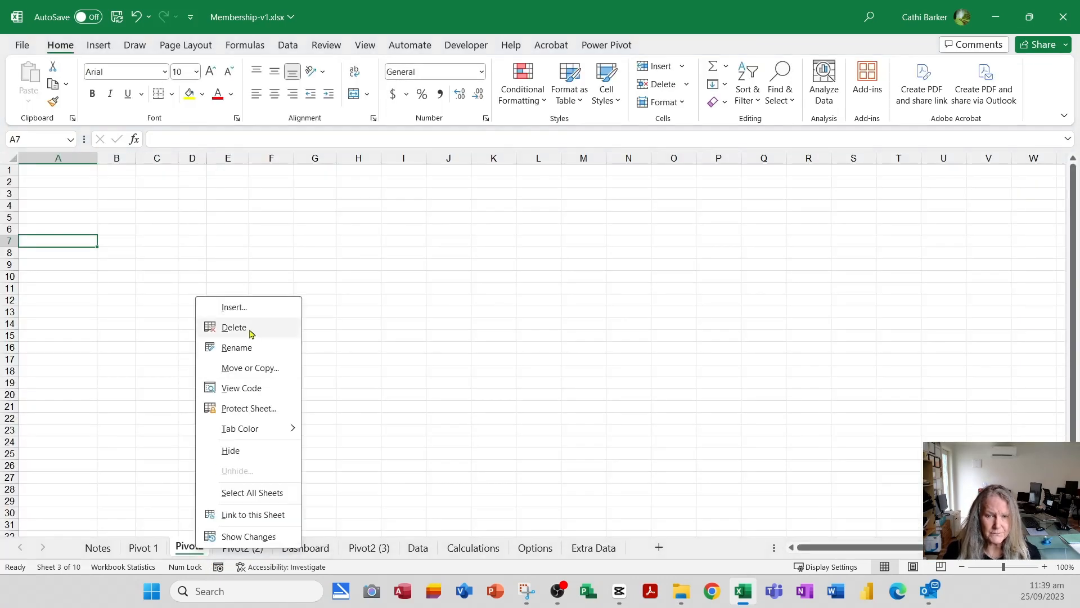
{"action": "left_click", "coordinate": [252, 334]}
{"action": "left_click", "coordinate": [515, 333]}
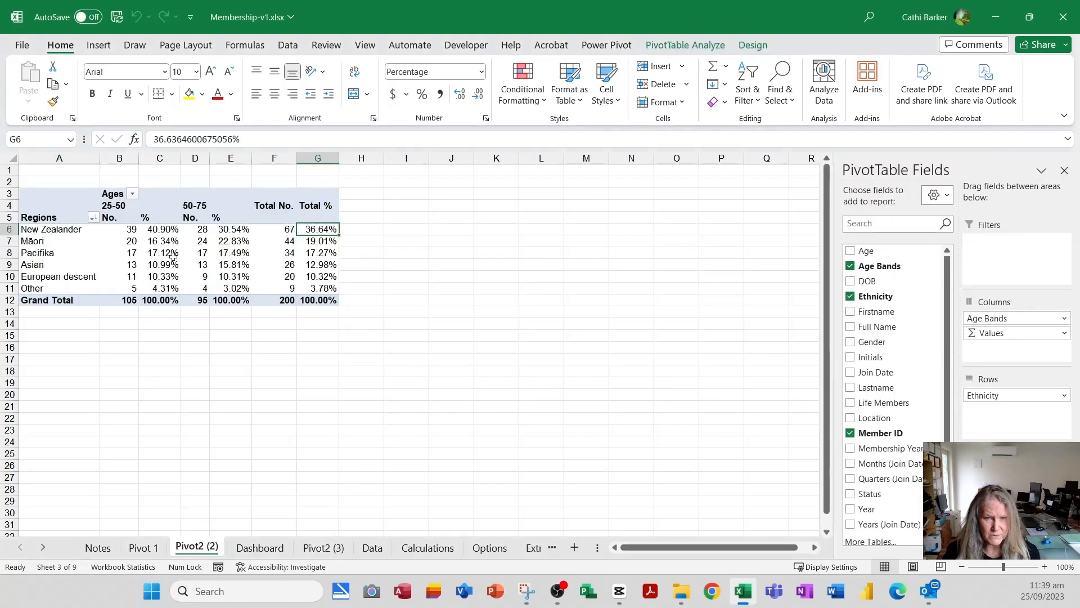
- Move the ethnicity PivotTable from the Pivot2 (2) sheet to cell I3 of the existing Dashboard worksheet
{"action": "mouse_move", "coordinate": [177, 251]}
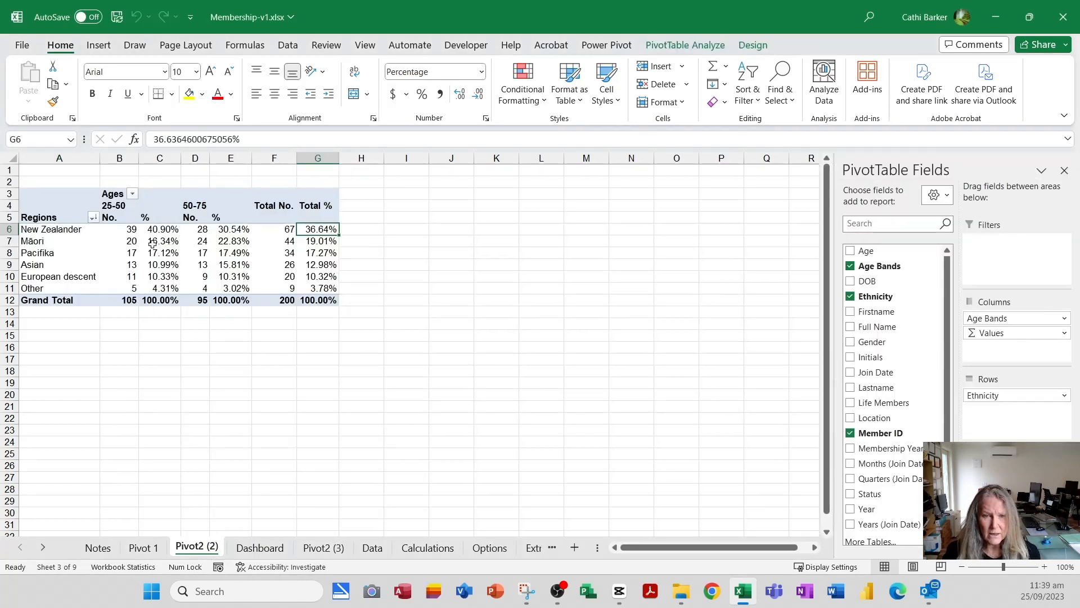
{"action": "left_click", "coordinate": [72, 247]}
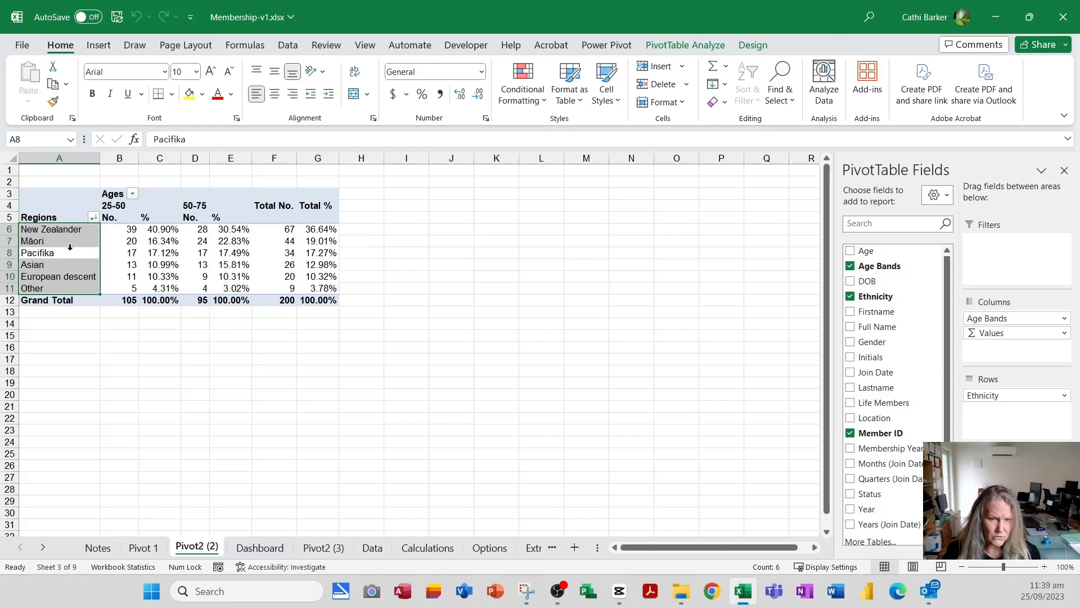
{"action": "left_click", "coordinate": [700, 43]}
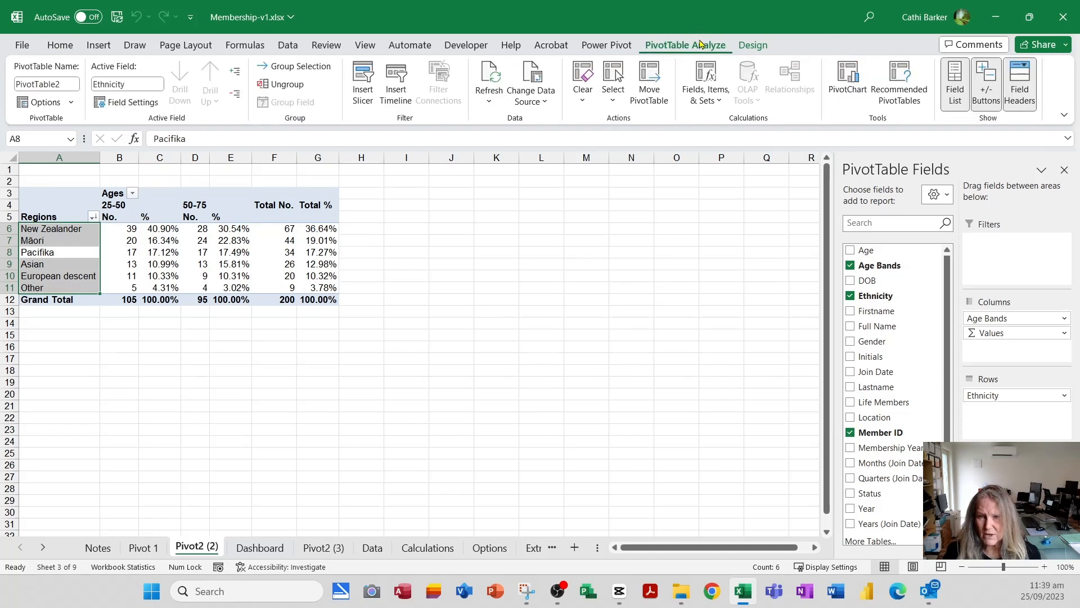
{"action": "left_click", "coordinate": [650, 82]}
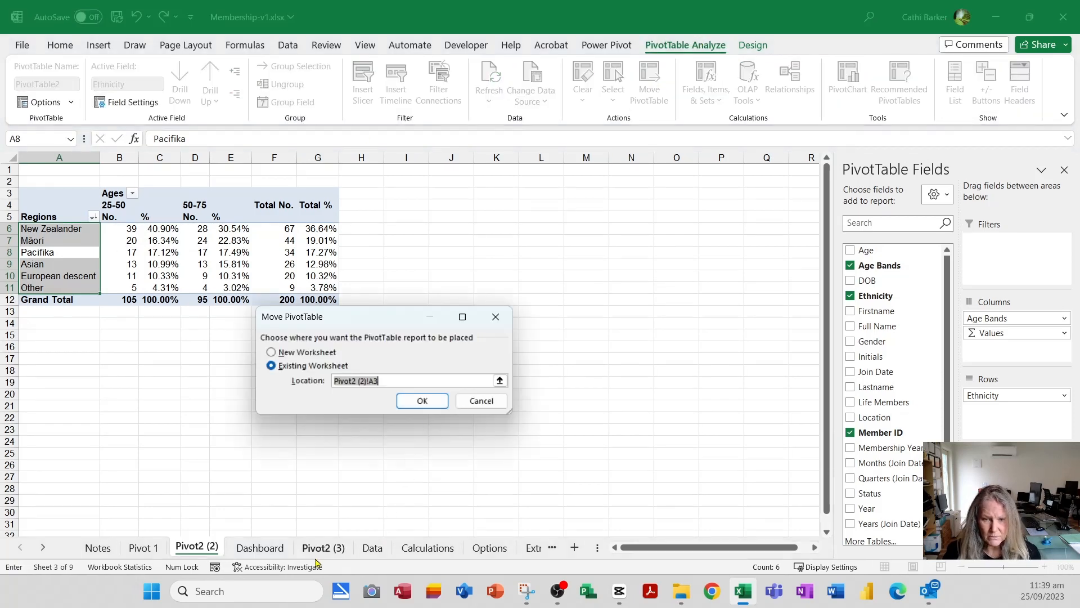
{"action": "left_click", "coordinate": [276, 552]}
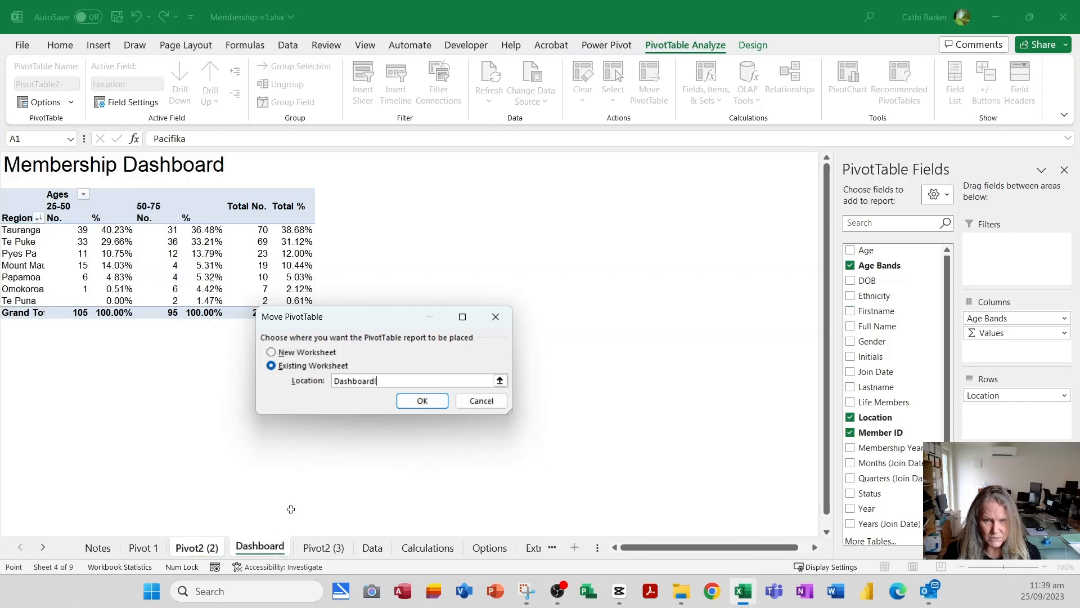
{"action": "left_click", "coordinate": [376, 200]}
{"action": "left_click", "coordinate": [425, 402]}
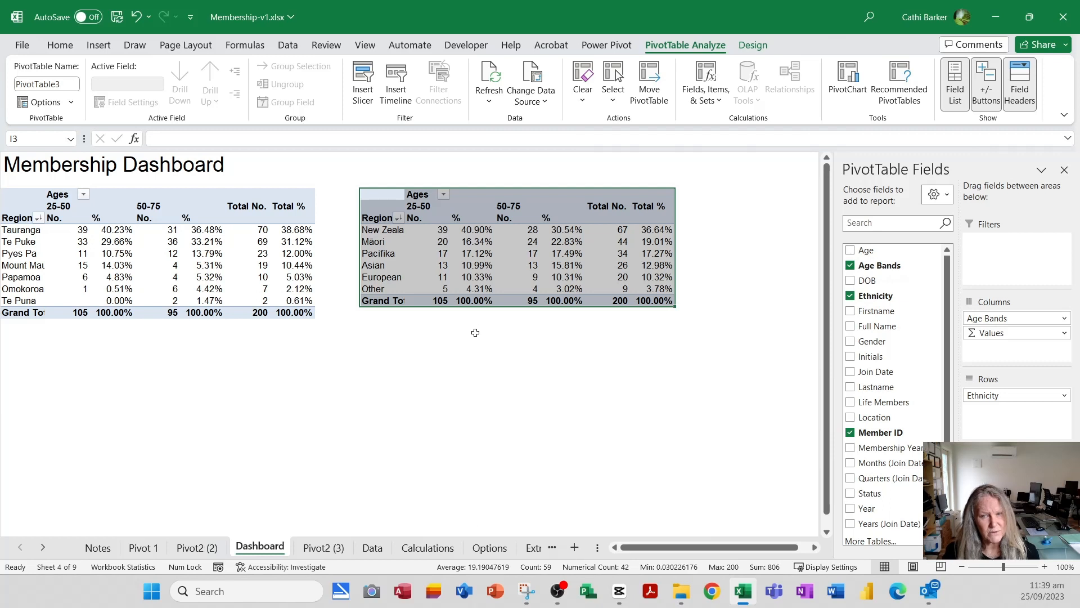
- Change the row heading of the ethnicity PivotTable on the Dashboard sheet to Ethnicity
{"action": "left_click", "coordinate": [386, 219]}
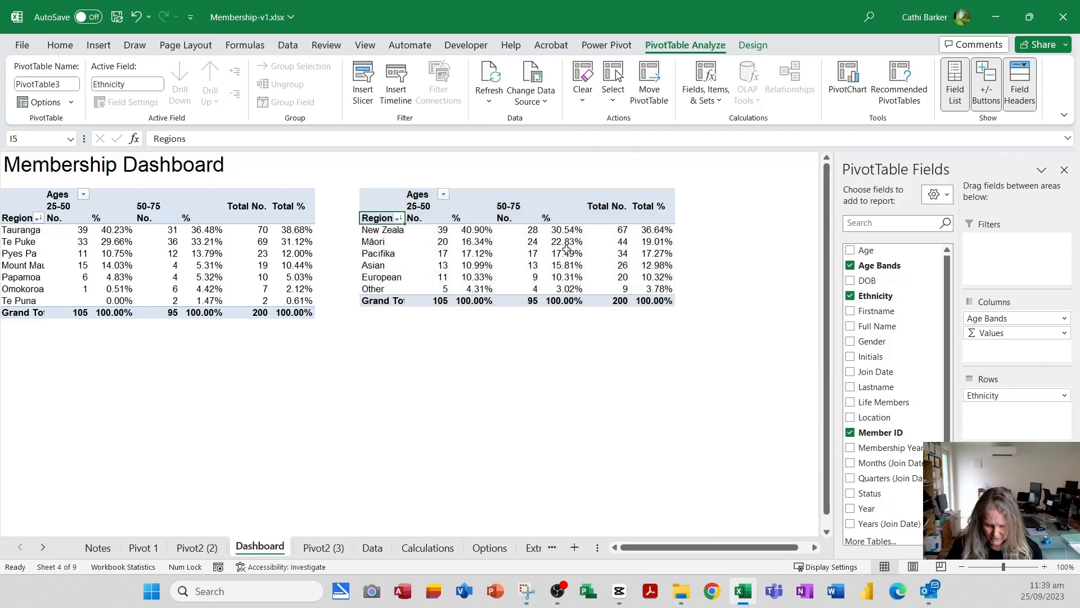
{"action": "type", "text": "Ethnicity"}
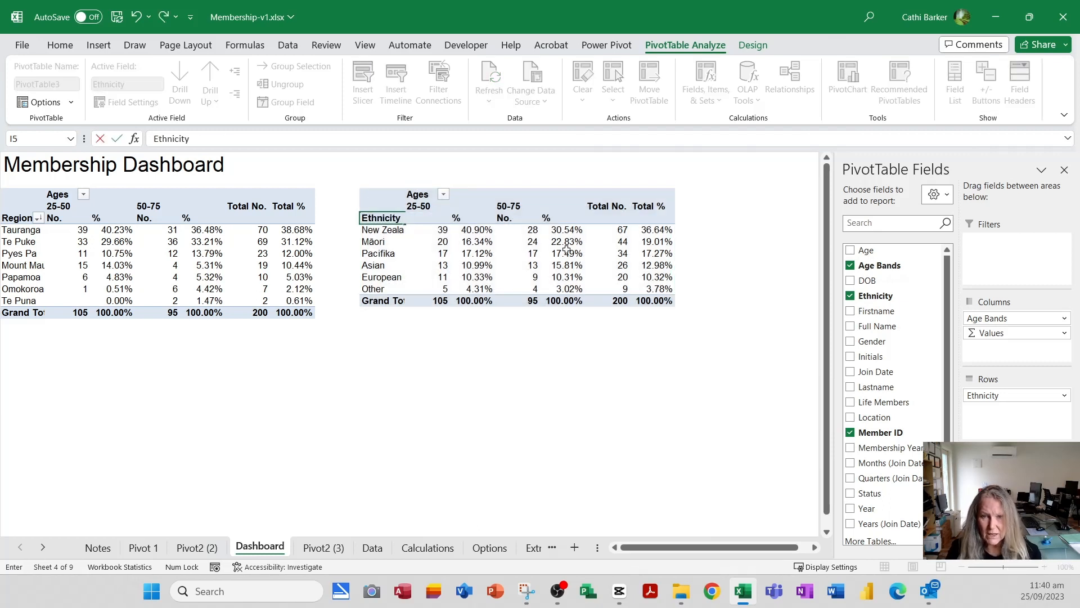
{"action": "key", "text": "Return"}
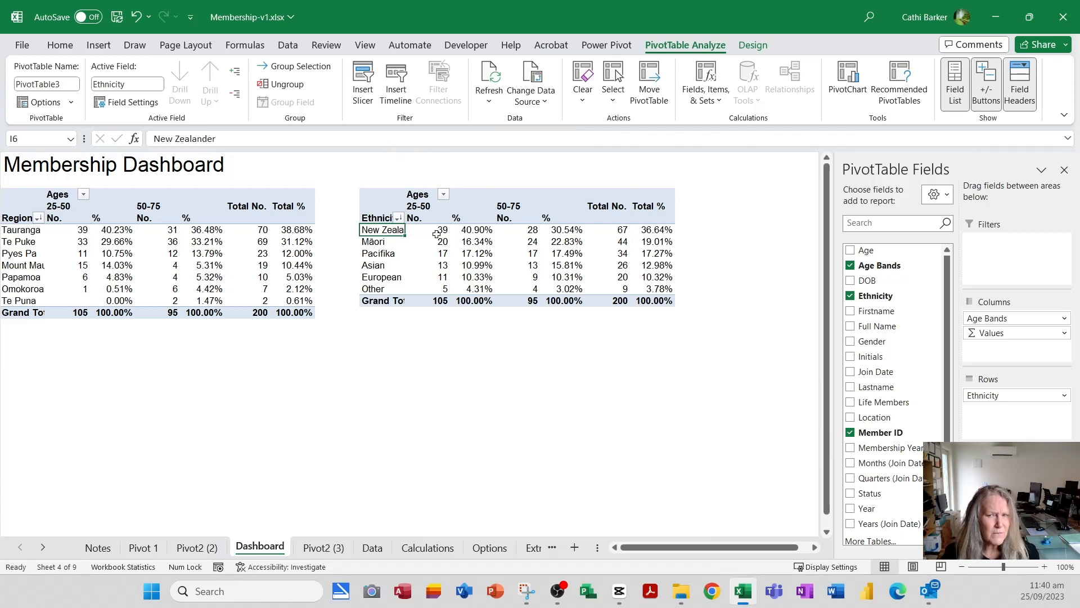
- Show the gridlines and the row and column headings on the Dashboard sheet again
{"action": "left_click", "coordinate": [363, 46]}
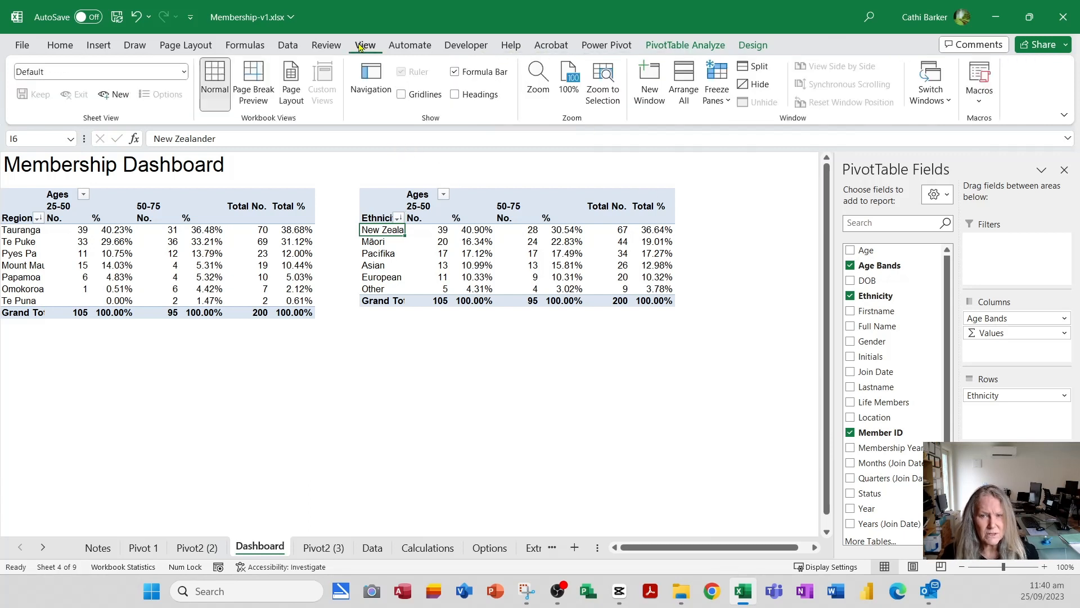
{"action": "left_click", "coordinate": [417, 96]}
{"action": "left_click", "coordinate": [476, 95]}
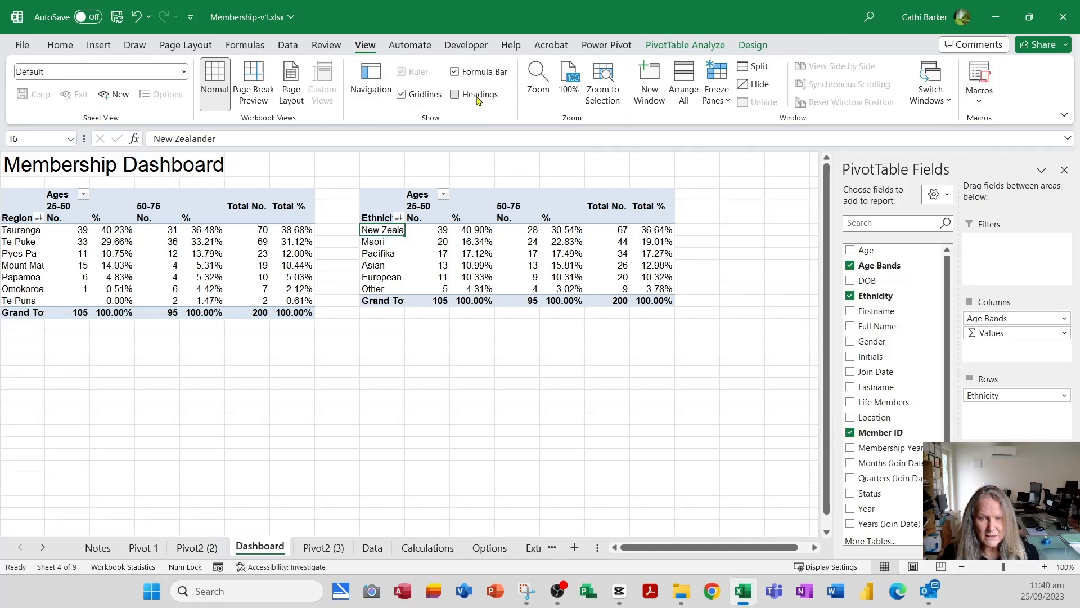
- Fit column I to its contents, narrow the spacer column H and widen column A slightly
{"action": "double_click", "coordinate": [425, 161]}
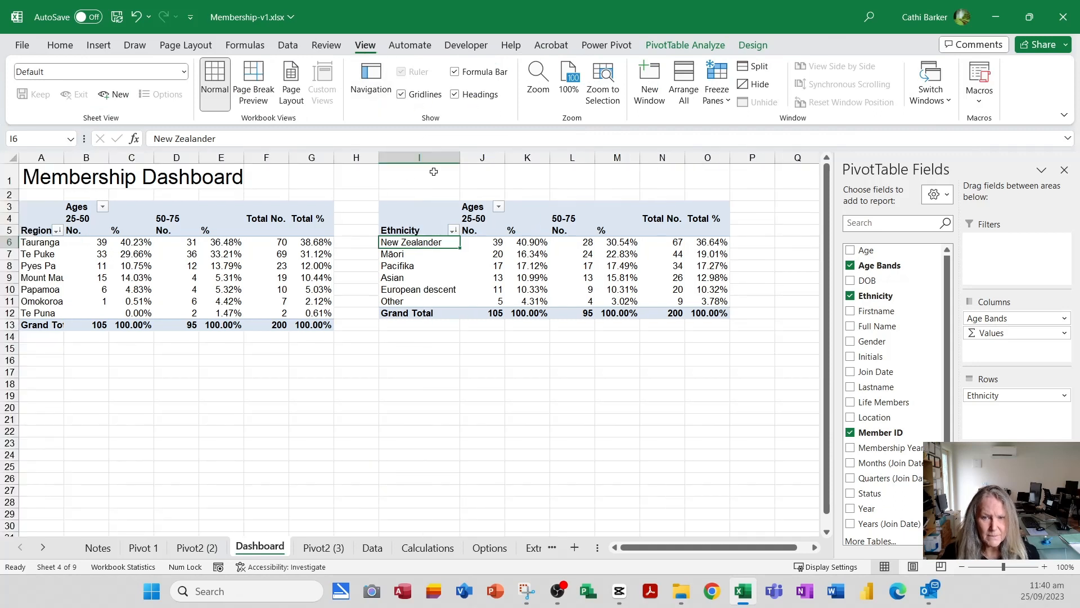
{"action": "left_click_drag", "start_coordinate": [381, 162], "coordinate": [347, 159]}
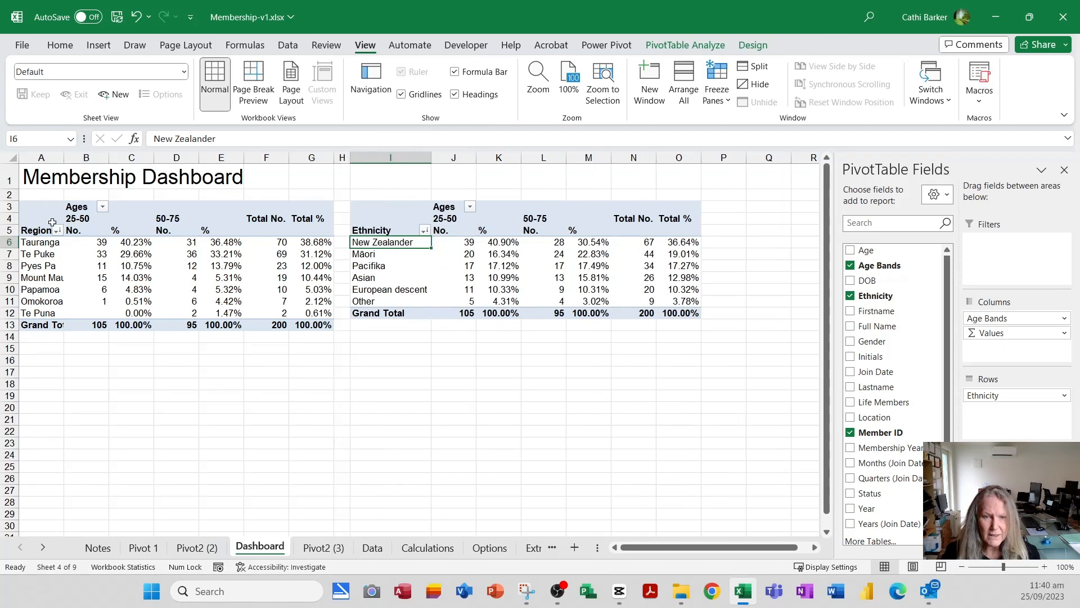
{"action": "left_click_drag", "start_coordinate": [66, 159], "coordinate": [71, 159]}
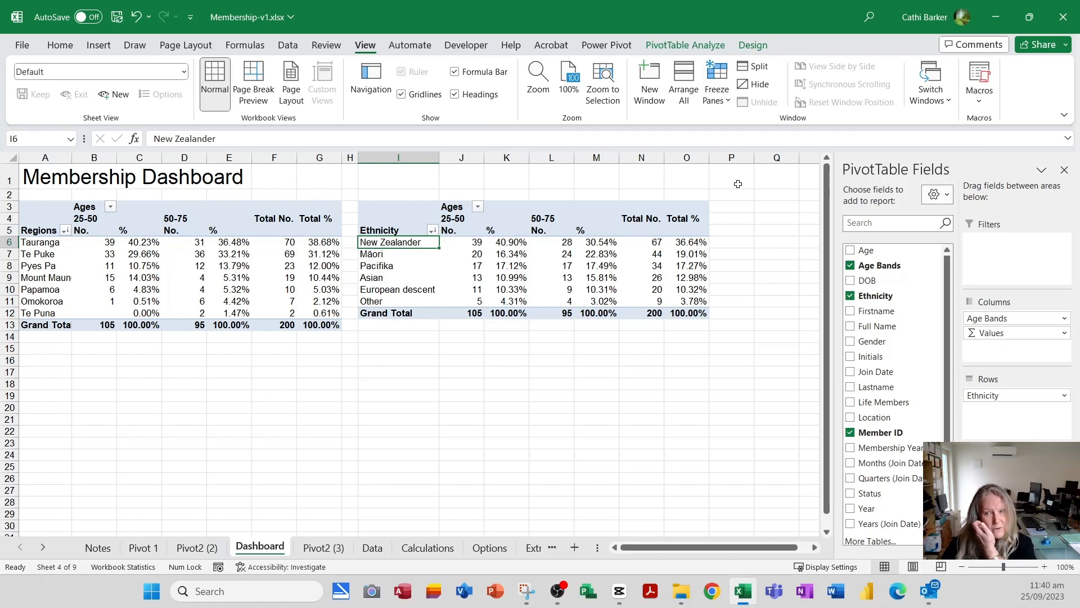
- AutoFit the widths of the number and percentage columns J to O and B to G
{"action": "left_click_drag", "start_coordinate": [468, 160], "coordinate": [679, 158]}
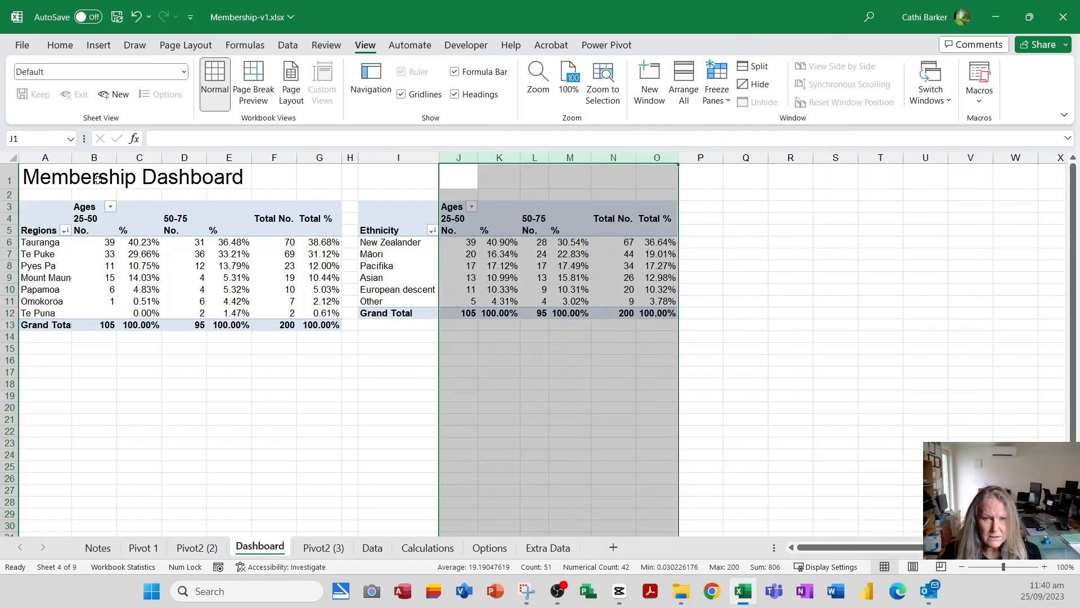
{"action": "left_click_drag", "start_coordinate": [94, 158], "coordinate": [311, 158]}
{"action": "left_click", "coordinate": [647, 349]}
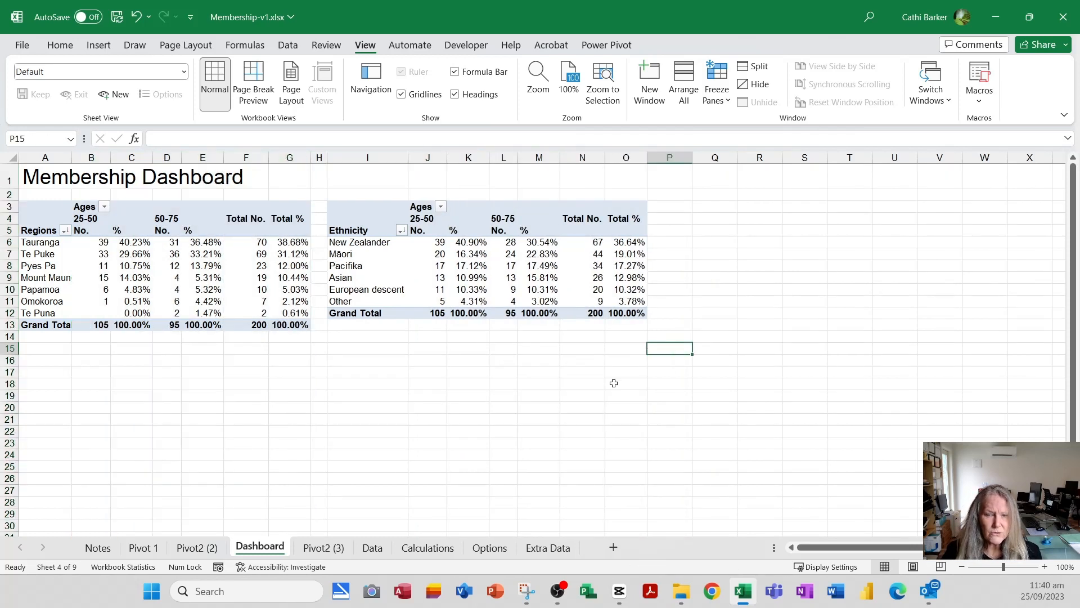
- Change the row heading of the membership type PivotTable on the Pivot2 (3) sheet to Type
{"action": "left_click", "coordinate": [324, 549]}
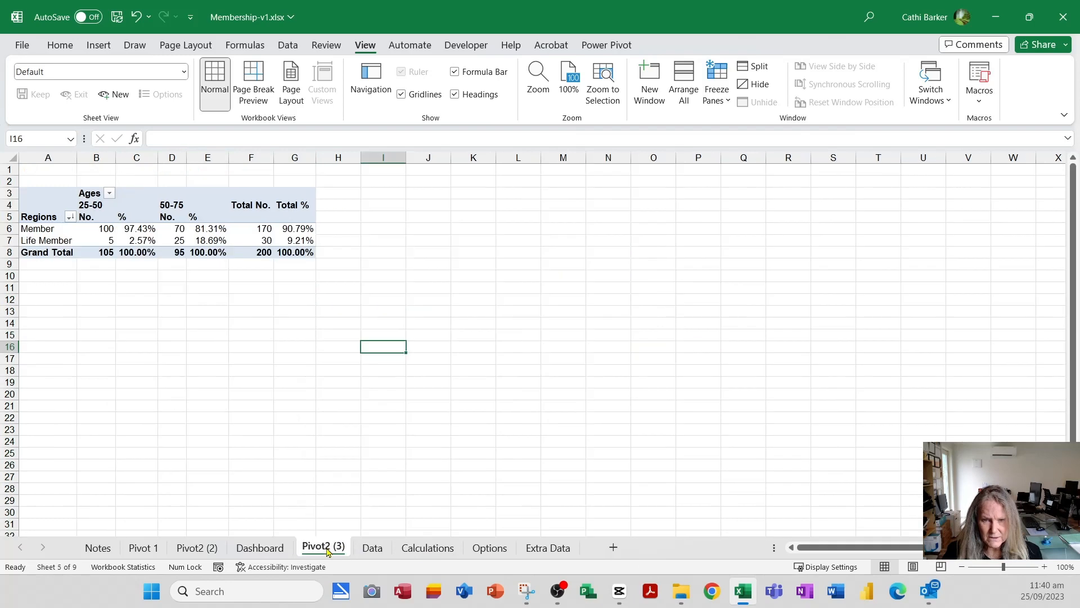
{"action": "left_click", "coordinate": [47, 217]}
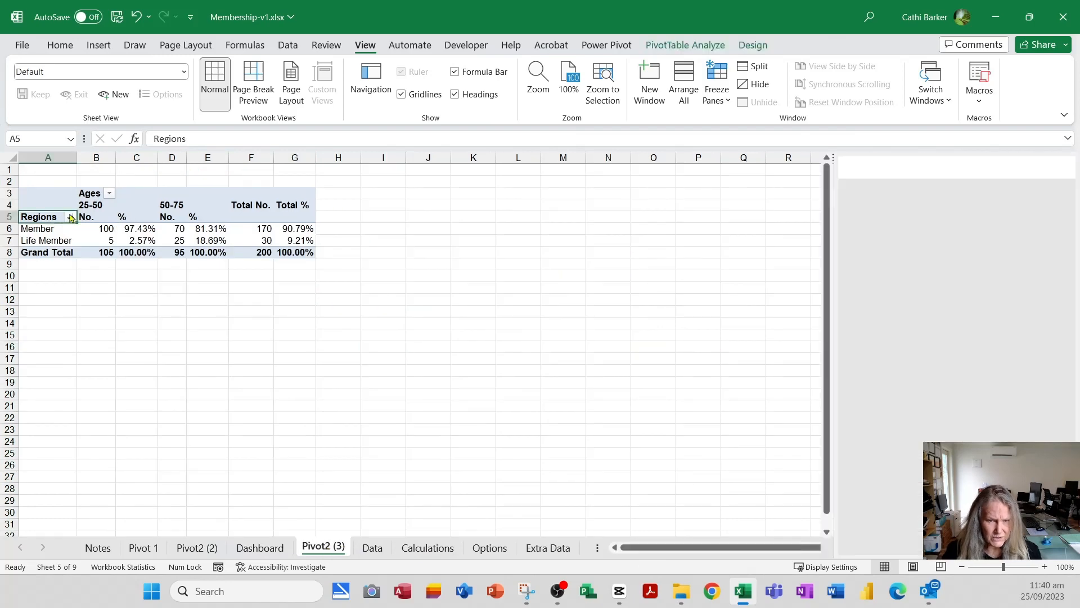
{"action": "type", "text": "Type"}
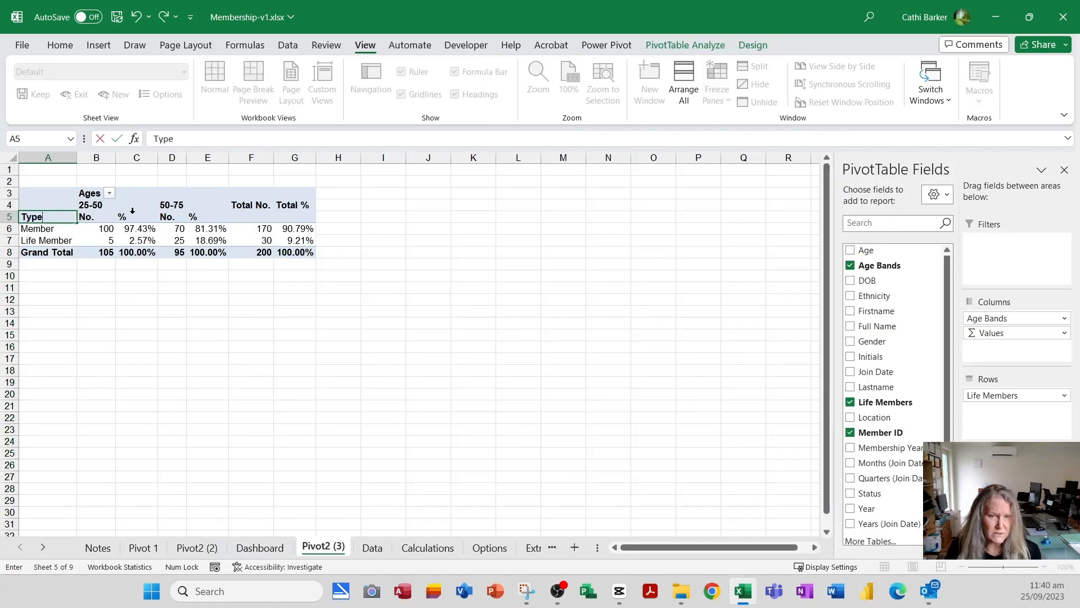
{"action": "key", "text": "Return"}
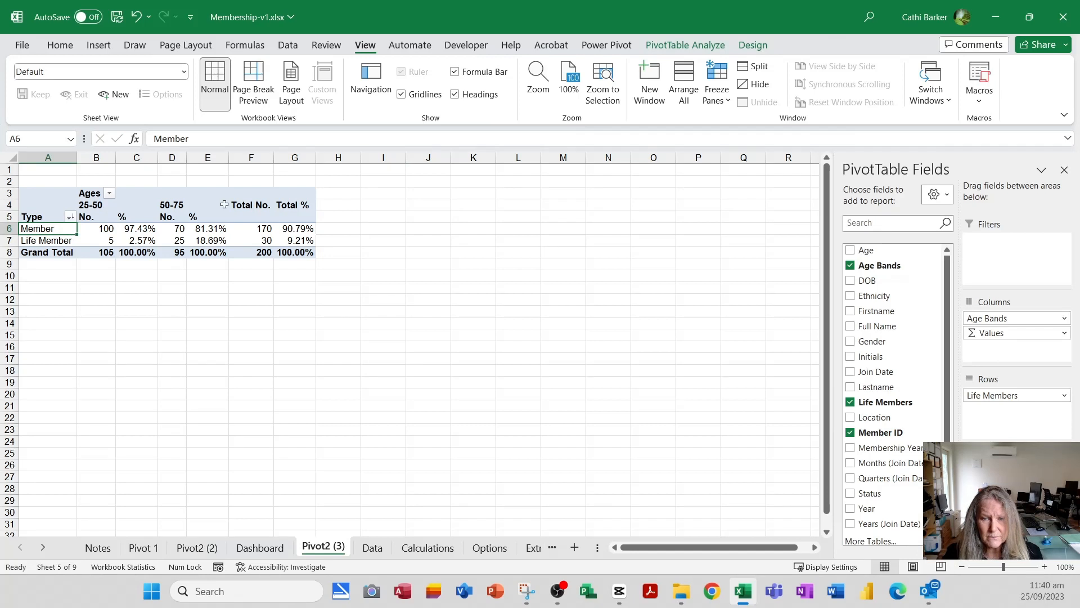
- Move the membership type PivotTable from the Pivot2 (3) sheet to cell Q3 of the existing Dashboard worksheet
{"action": "left_click", "coordinate": [679, 45]}
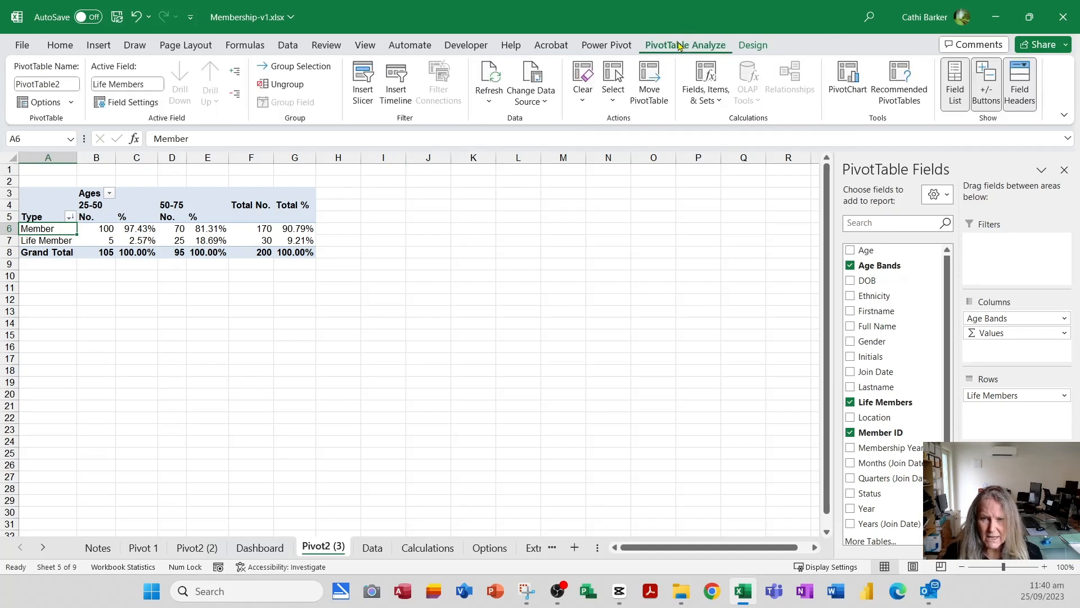
{"action": "left_click", "coordinate": [649, 81]}
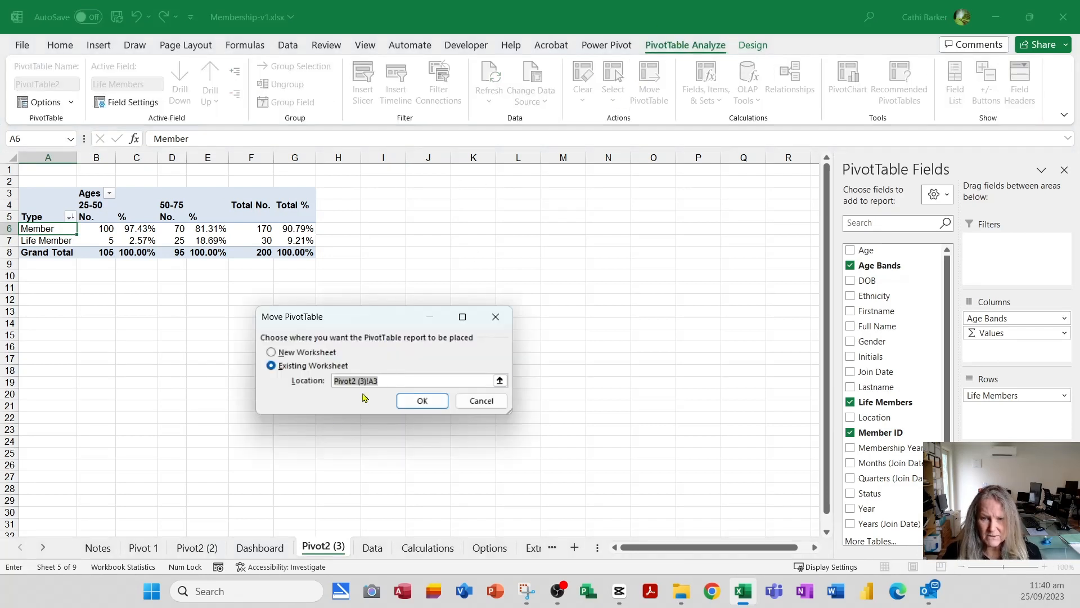
{"action": "left_click", "coordinate": [260, 547]}
{"action": "left_click", "coordinate": [706, 208]}
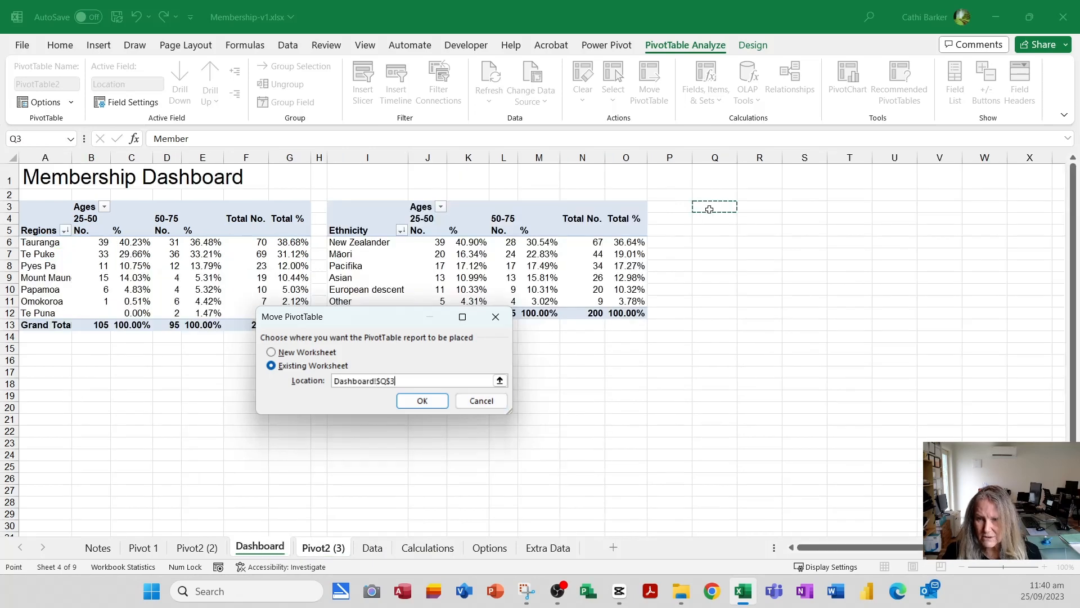
{"action": "left_click", "coordinate": [422, 401]}
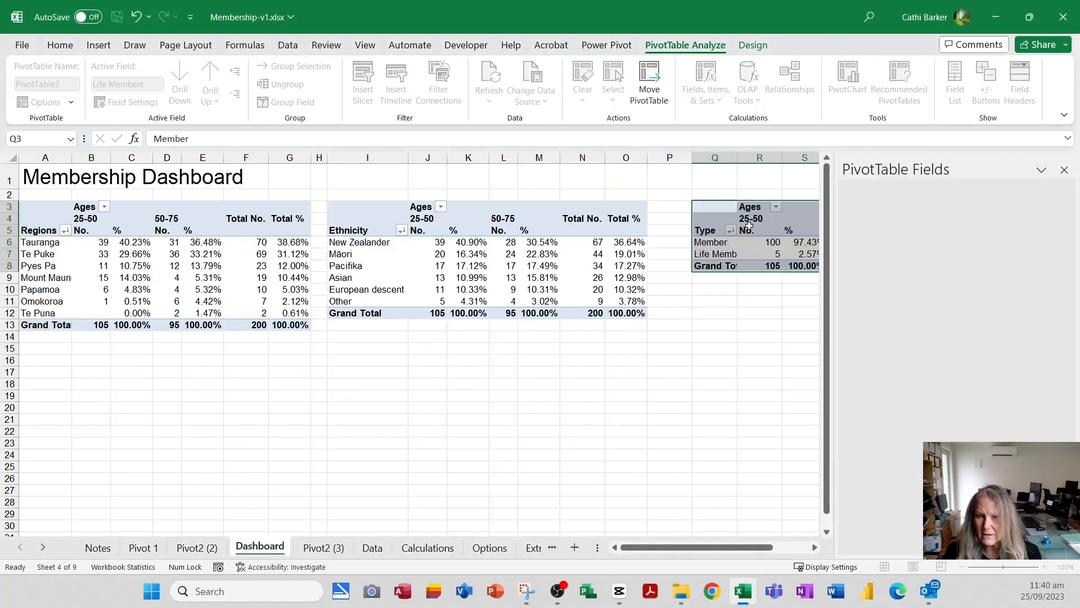
- Narrow the spacer column P and AutoFit columns Q to W of the membership type PivotTable
{"action": "left_click_drag", "start_coordinate": [692, 158], "coordinate": [661, 160]}
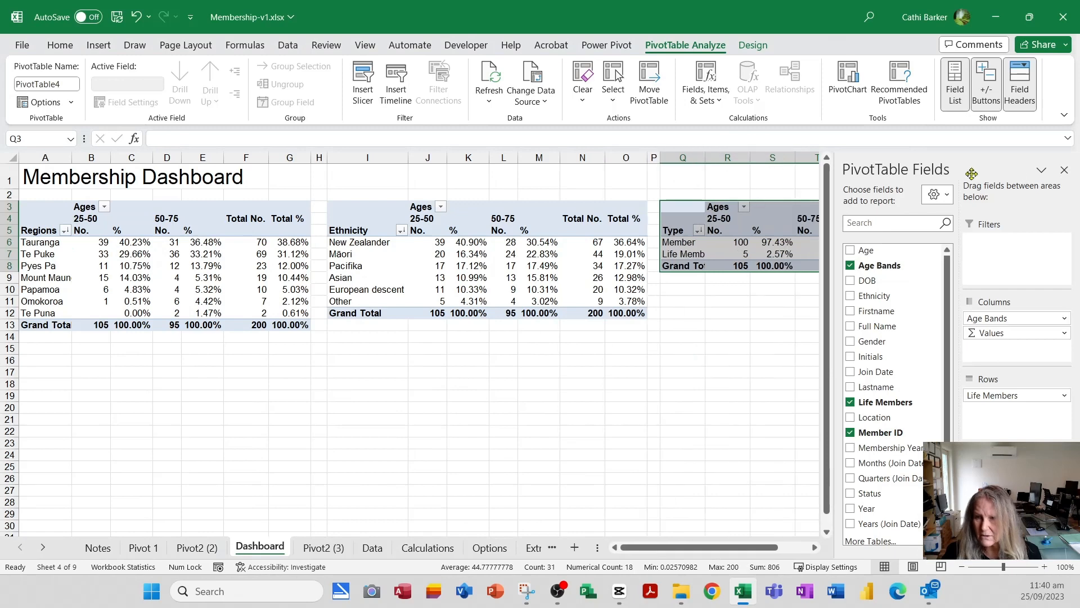
{"action": "left_click_drag", "start_coordinate": [703, 399], "coordinate": [712, 398]}
{"action": "left_click_drag", "start_coordinate": [725, 158], "coordinate": [972, 158]}
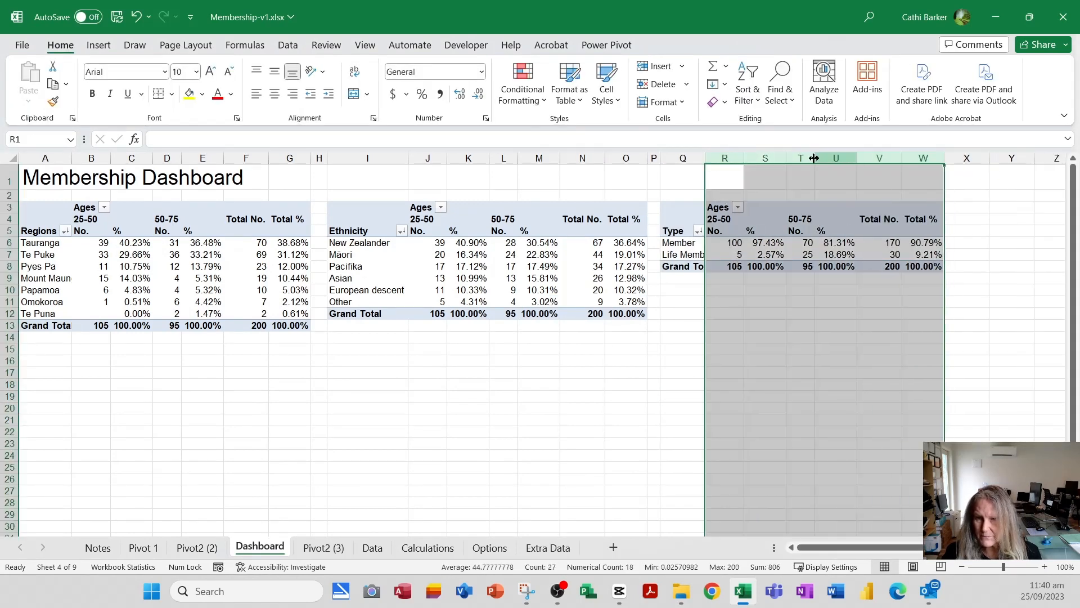
{"action": "double_click", "coordinate": [705, 158]}
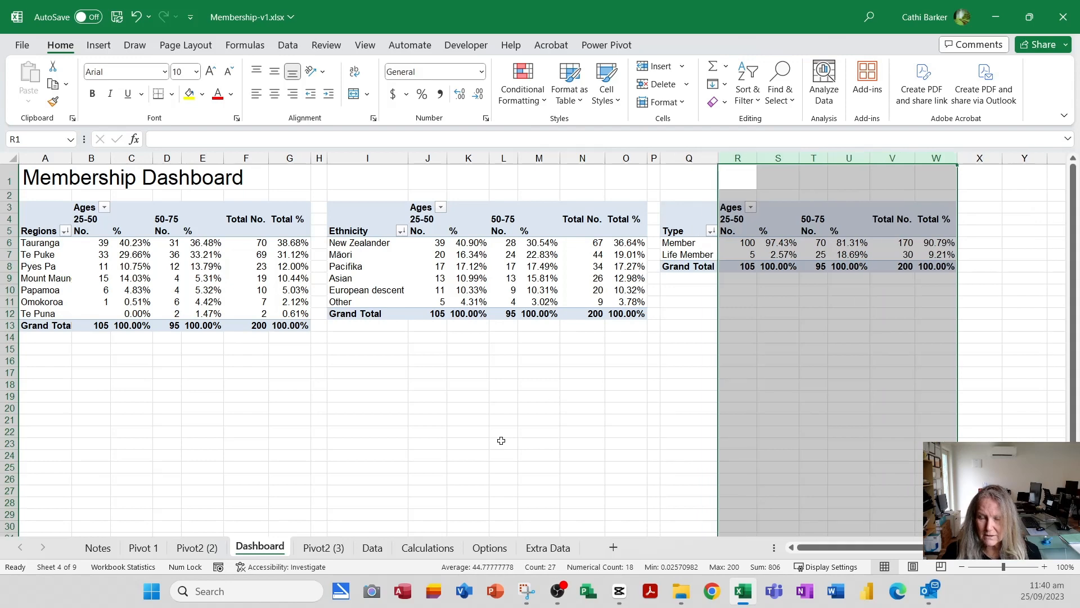
{"action": "left_click", "coordinate": [317, 401]}
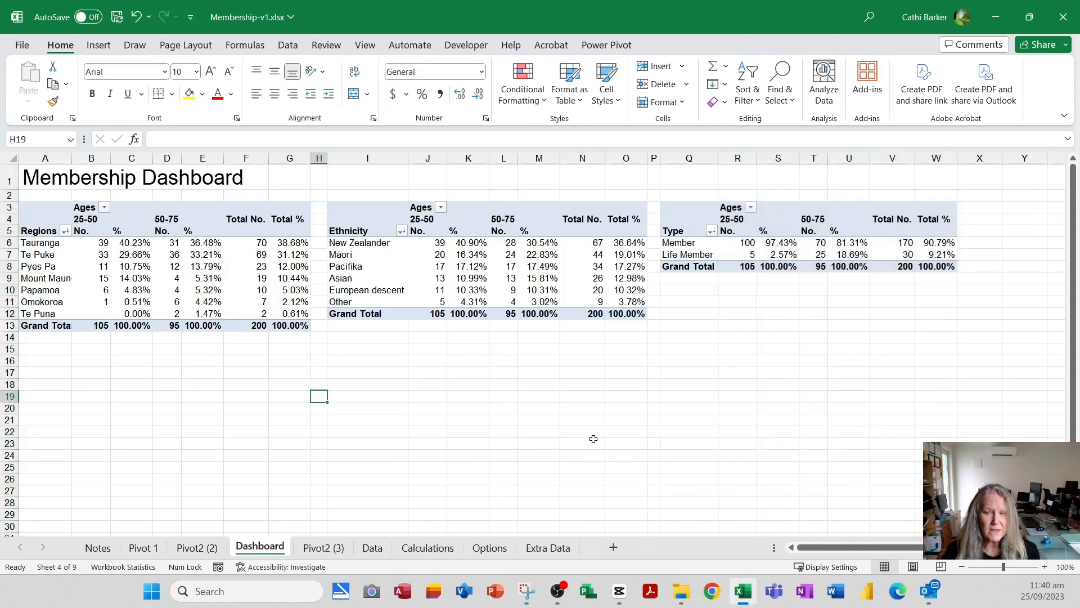
{"action": "left_click", "coordinate": [963, 568]}
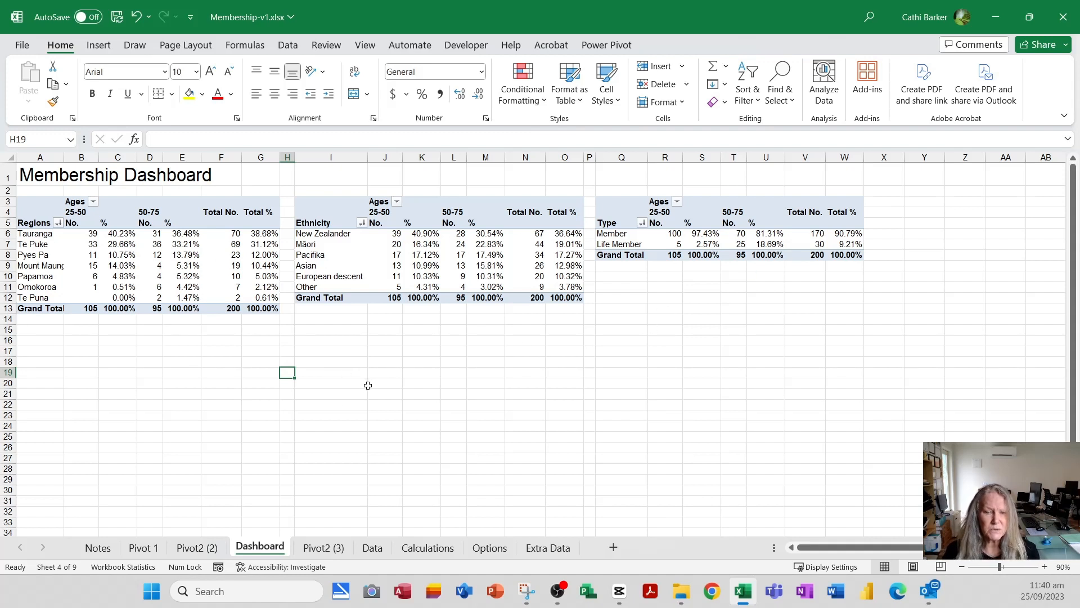
- Delete the emptied Pivot2 (2) and Pivot2 (3) worksheets
{"action": "left_click", "coordinate": [197, 548]}
{"action": "right_click", "coordinate": [197, 554]}
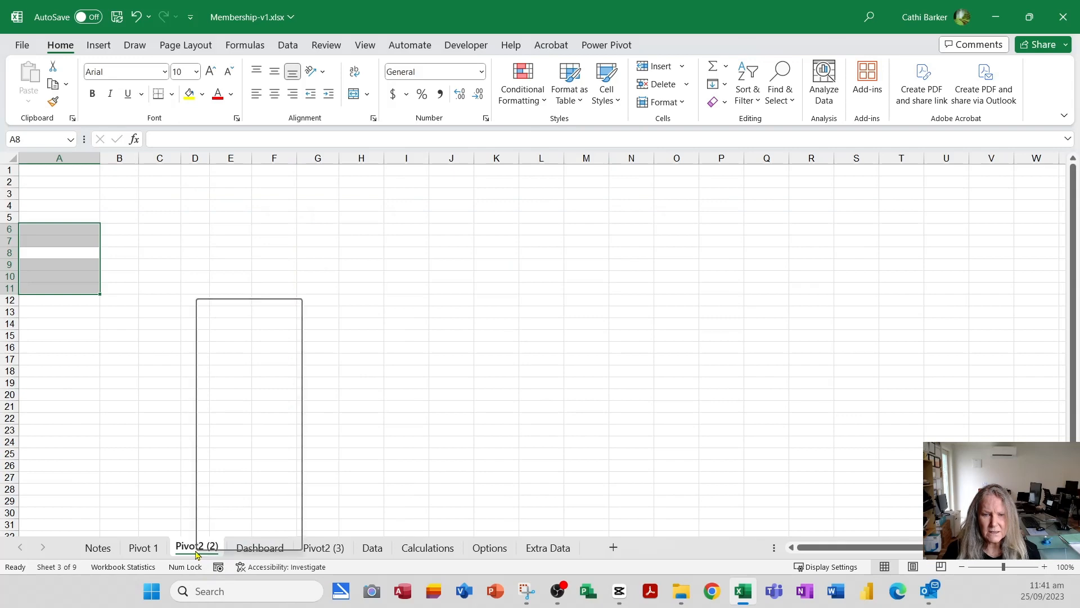
{"action": "left_click", "coordinate": [231, 328]}
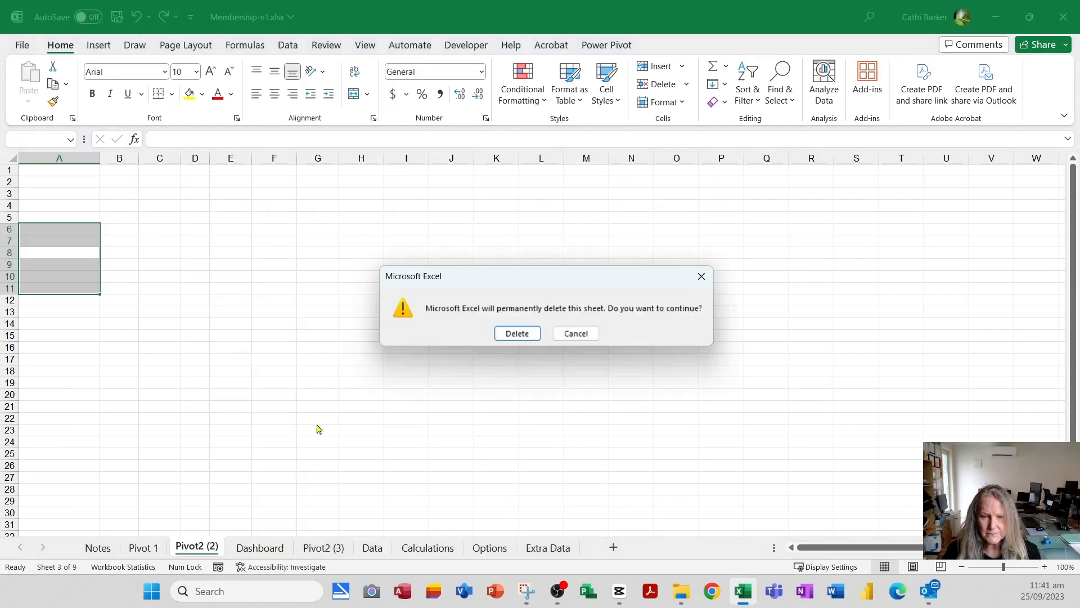
{"action": "left_click", "coordinate": [498, 335]}
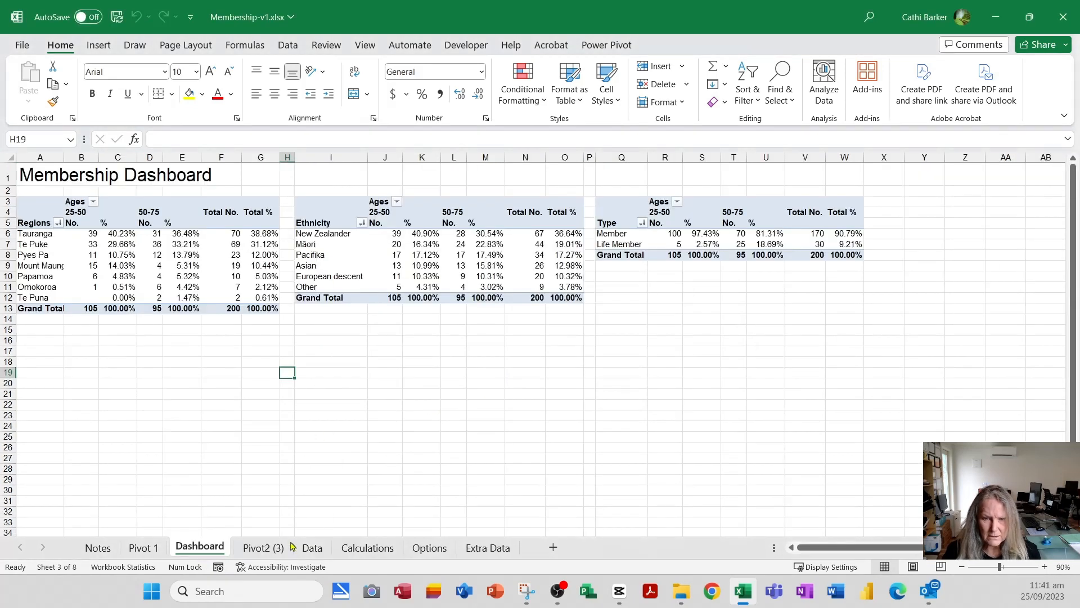
{"action": "left_click", "coordinate": [254, 551]}
{"action": "right_click", "coordinate": [260, 552]}
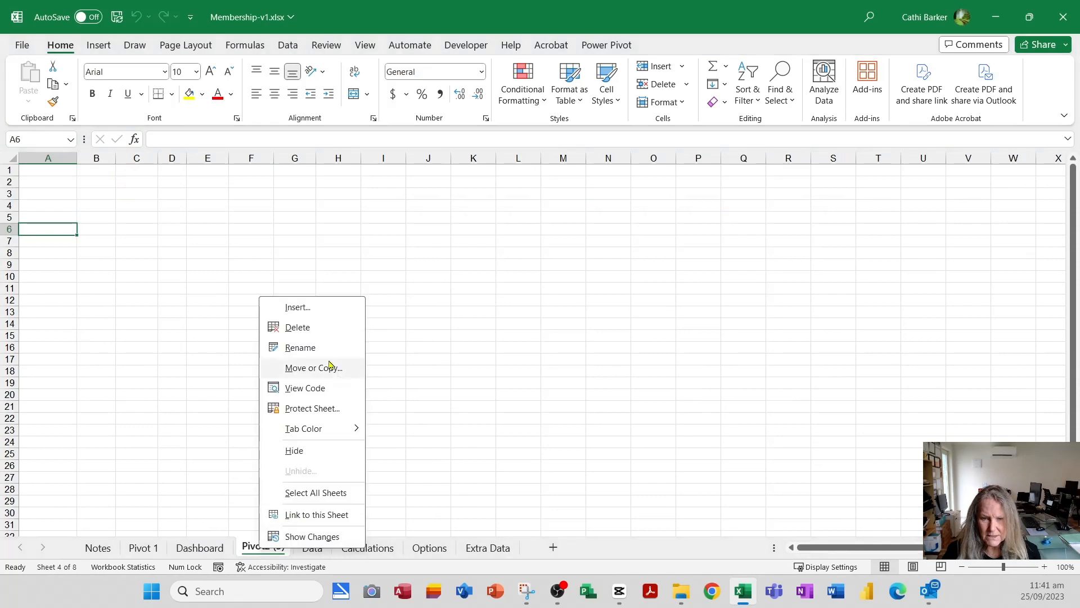
{"action": "left_click", "coordinate": [304, 328]}
{"action": "left_click", "coordinate": [518, 333]}
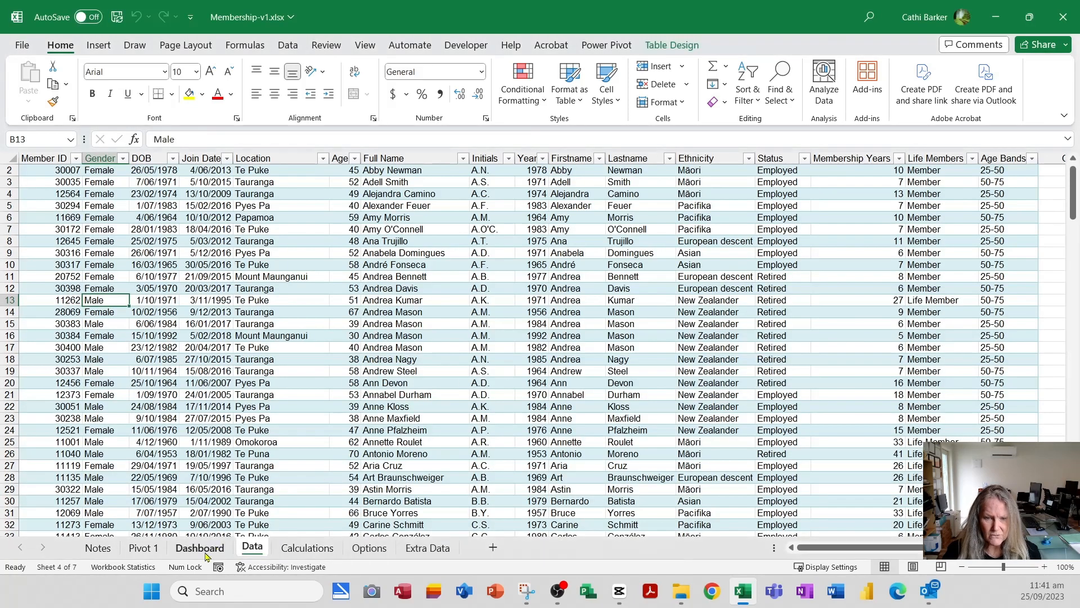
- Delete the Pivot 1 worksheet from the workbook
{"action": "left_click", "coordinate": [194, 553]}
{"action": "left_click", "coordinate": [130, 551]}
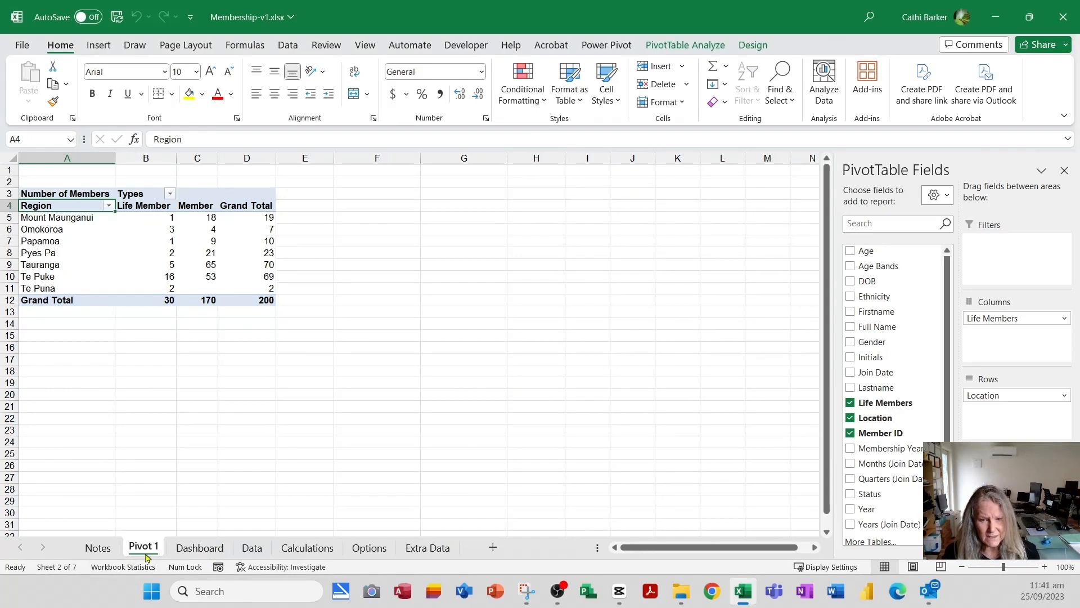
{"action": "right_click", "coordinate": [143, 553]}
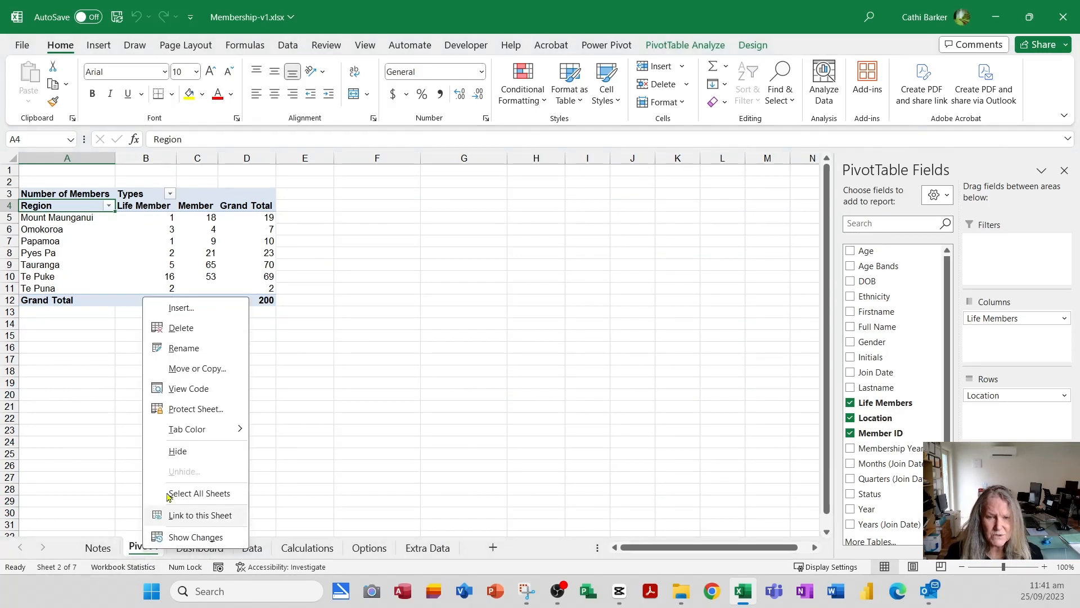
{"action": "left_click", "coordinate": [214, 331]}
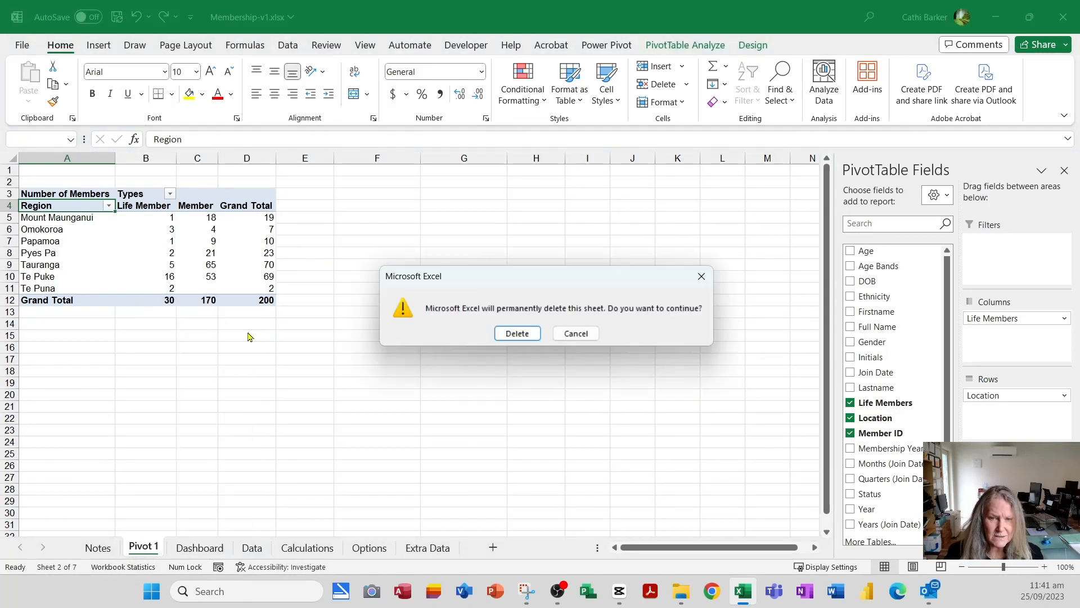
{"action": "left_click", "coordinate": [516, 333]}
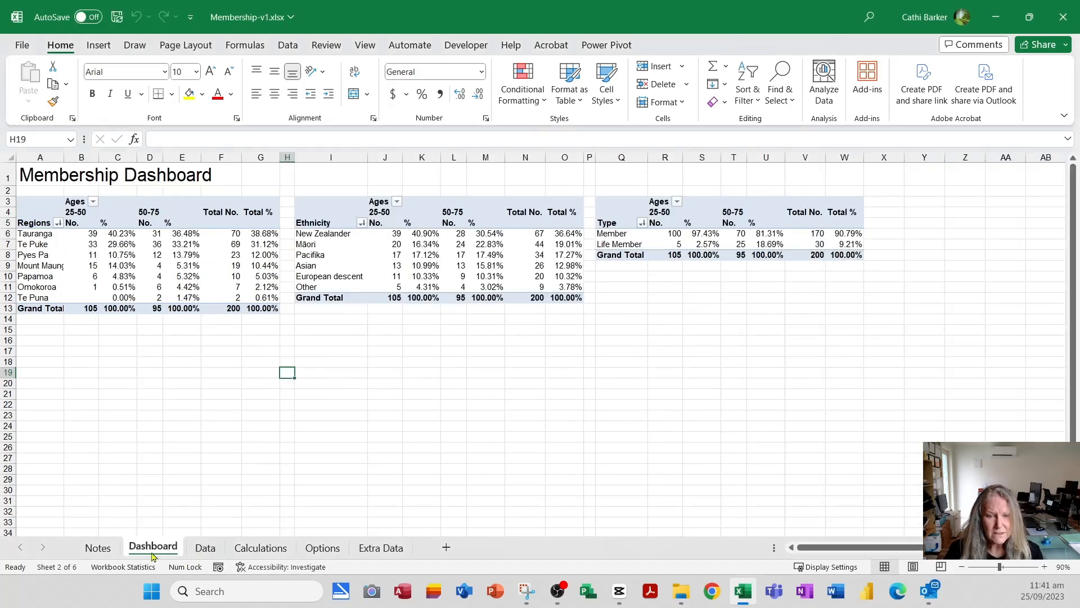
- Move the Dashboard worksheet between the Calculations and Options sheets, and return to it after checking the Data and Calculations sheets
{"action": "left_click_drag", "start_coordinate": [169, 550], "coordinate": [308, 533]}
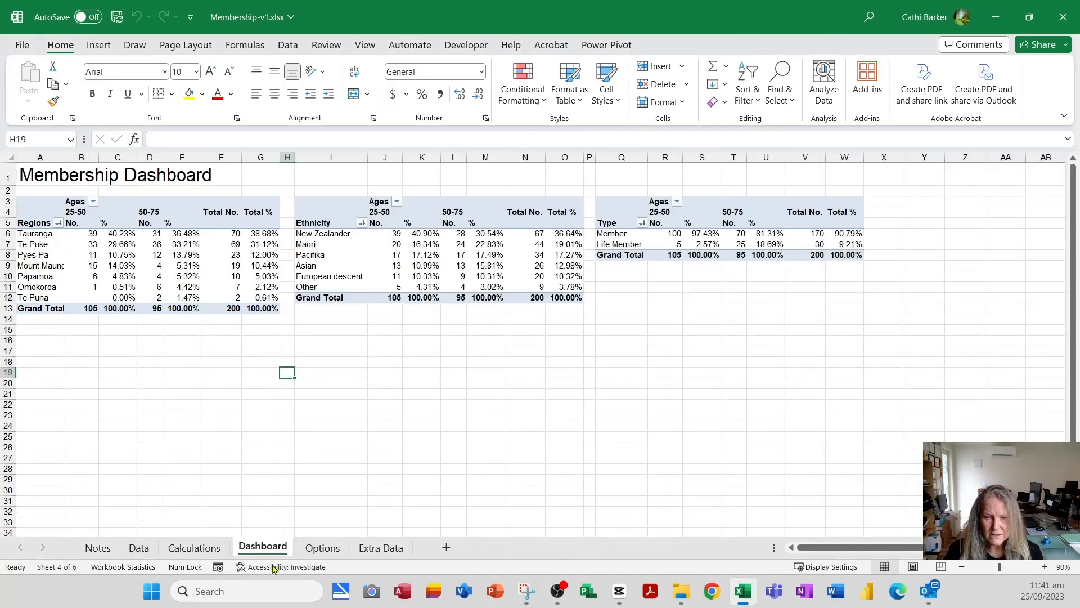
{"action": "left_click", "coordinate": [140, 549]}
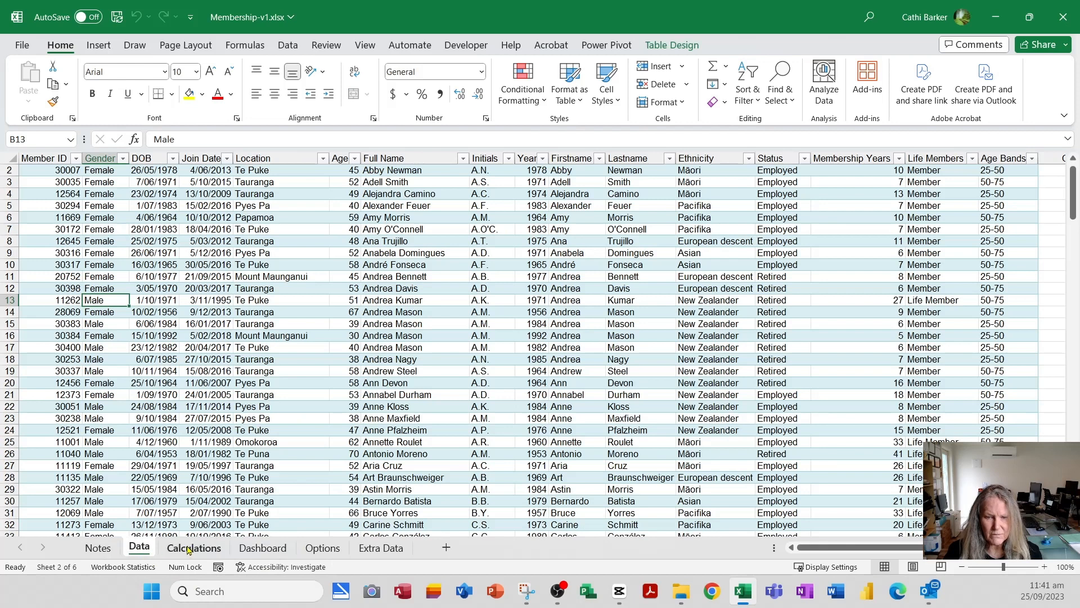
{"action": "left_click", "coordinate": [207, 550]}
{"action": "left_click", "coordinate": [270, 550]}
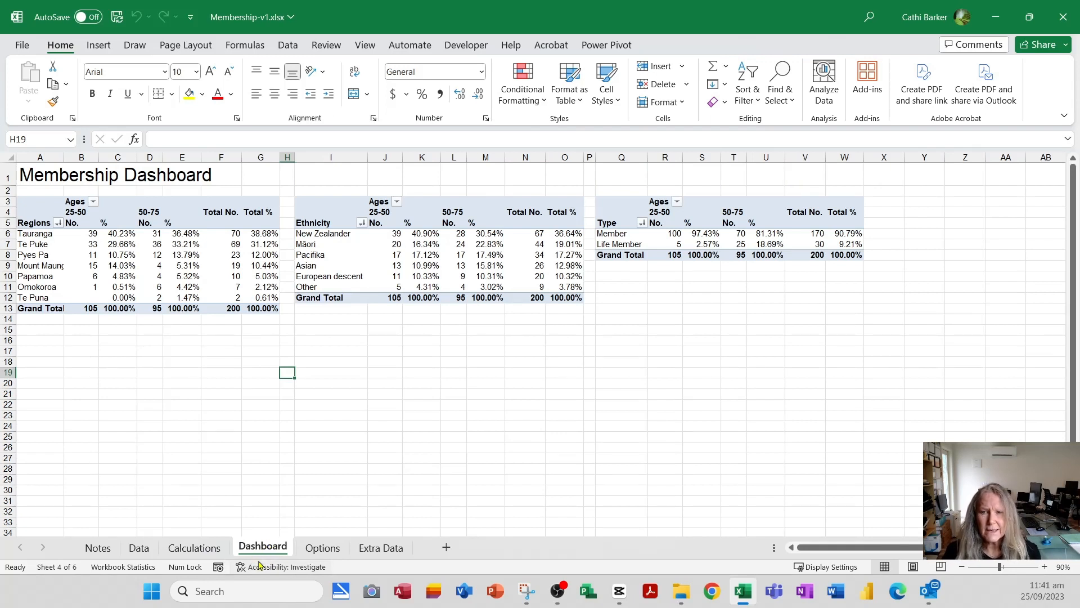
- Turn off the gridlines on the Dashboard worksheet
{"action": "left_click", "coordinate": [365, 45]}
{"action": "left_click", "coordinate": [402, 94]}
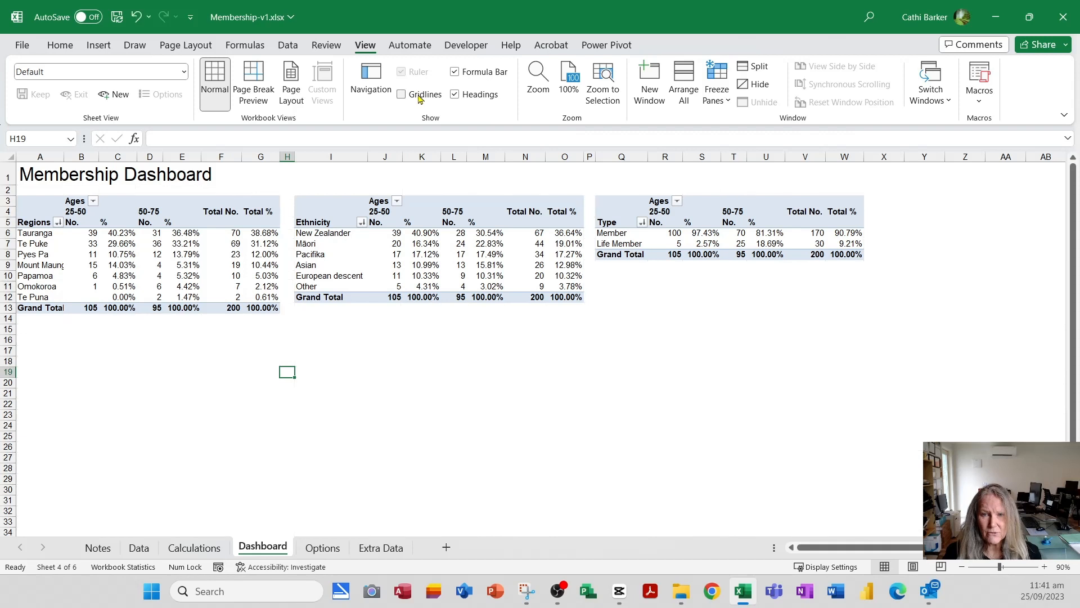
{"action": "left_click", "coordinate": [106, 341]}
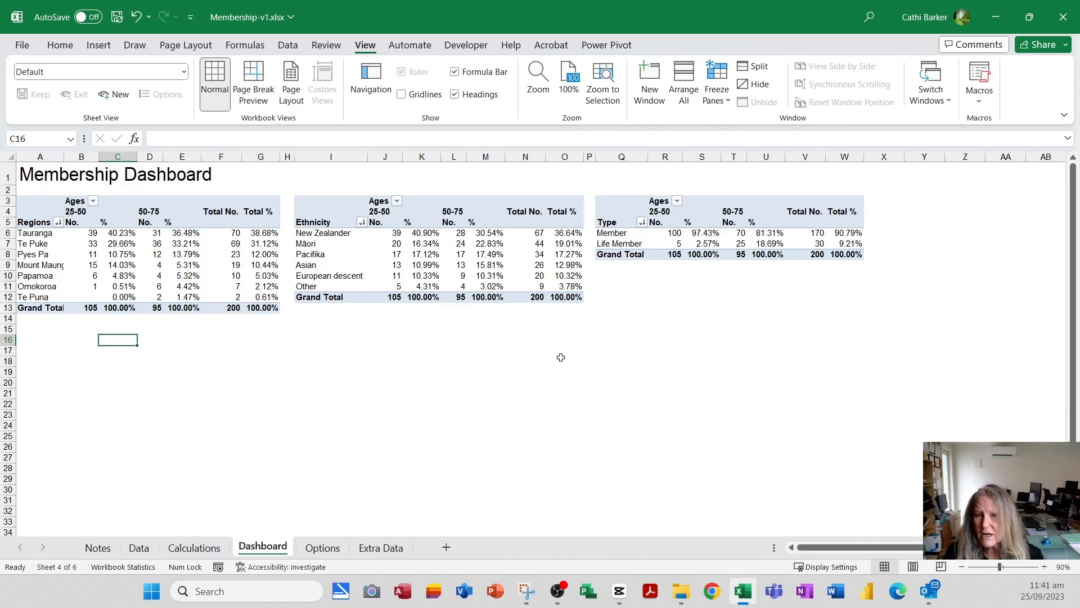
- Insert a 3-D Pie PivotChart based on the membership type PivotTable
{"action": "left_click", "coordinate": [615, 221]}
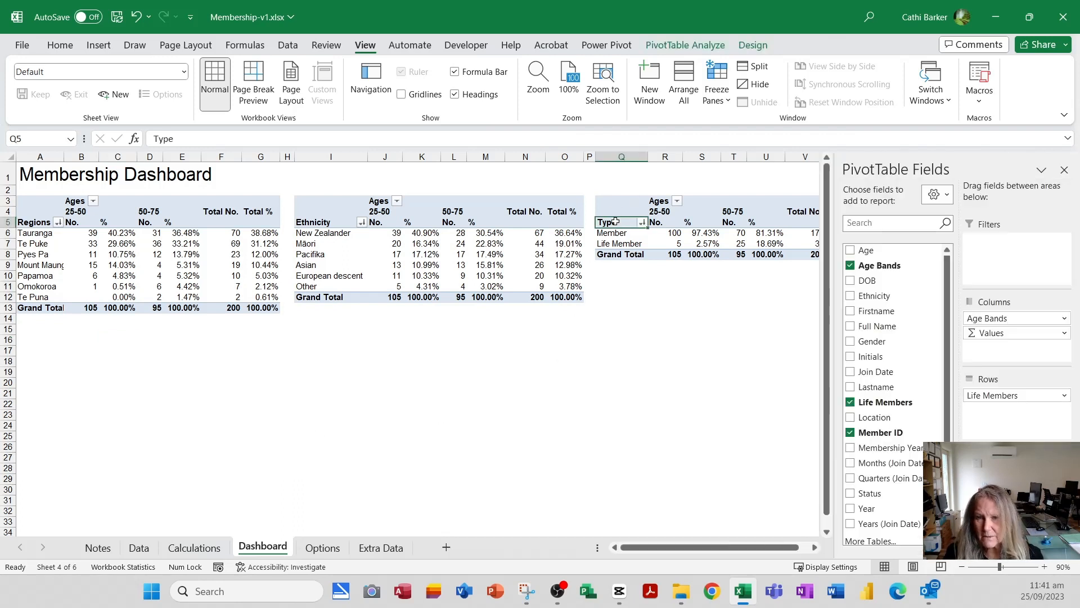
{"action": "left_click", "coordinate": [694, 45]}
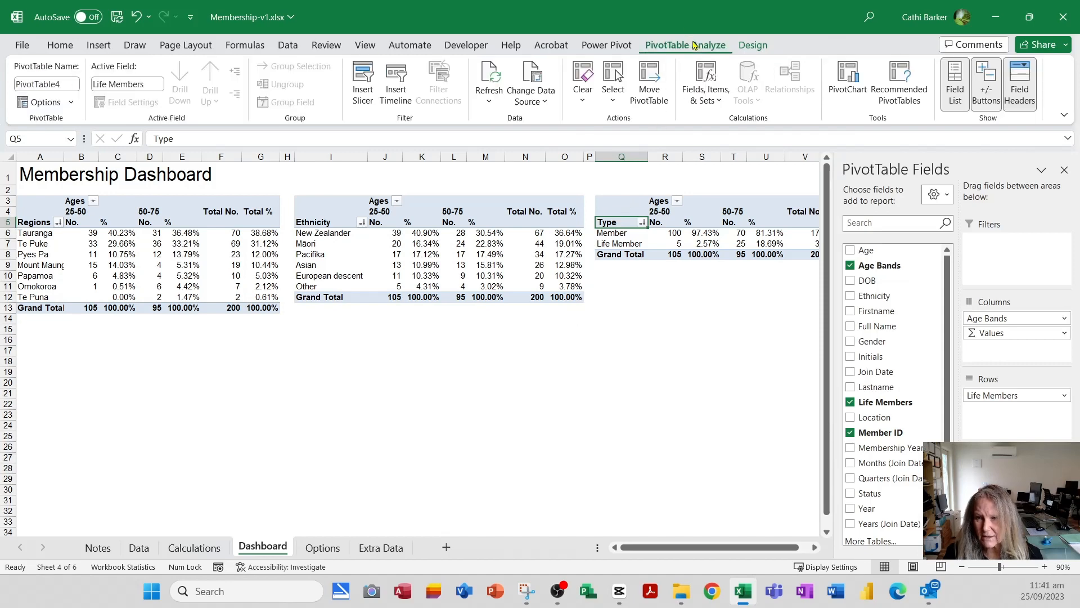
{"action": "left_click", "coordinate": [854, 76]}
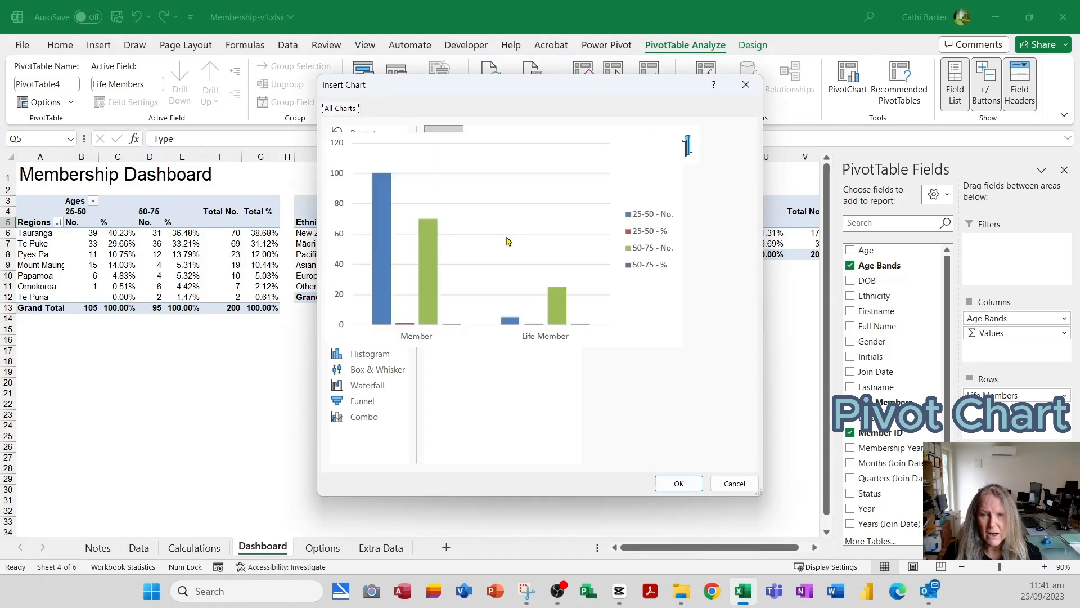
{"action": "left_click", "coordinate": [369, 231]}
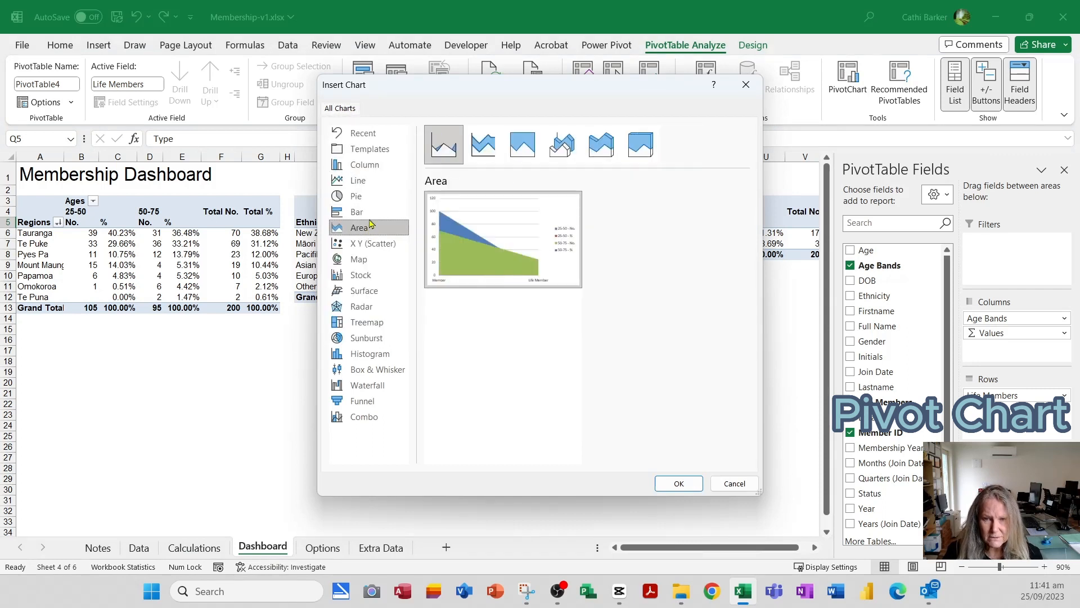
{"action": "left_click", "coordinate": [373, 200]}
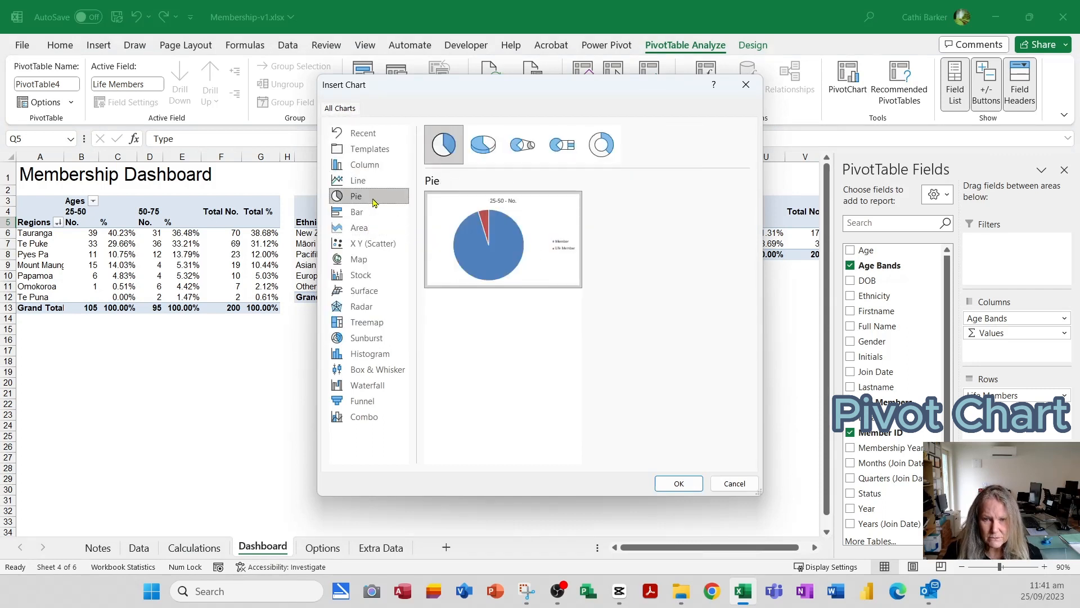
{"action": "left_click", "coordinate": [482, 148]}
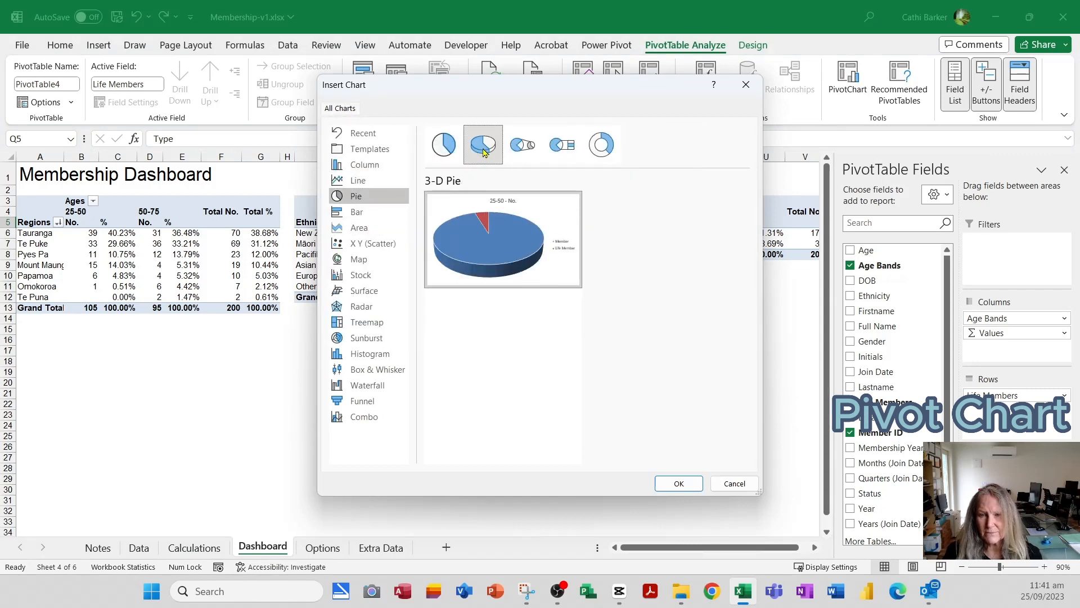
{"action": "left_click", "coordinate": [680, 484]}
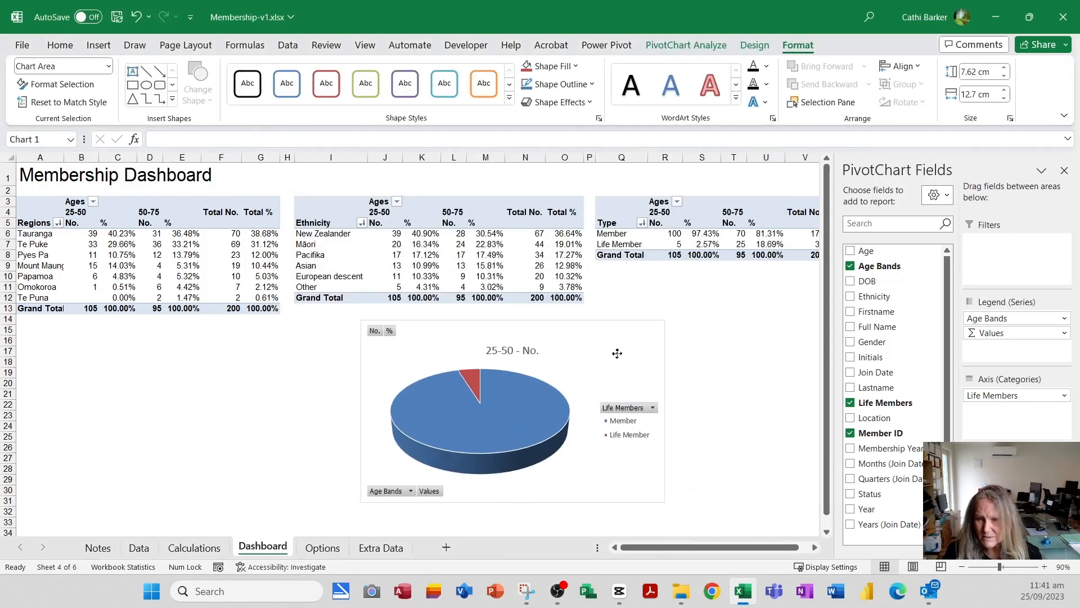
- Place the pie chart directly below the membership type PivotTable, close the field list, and narrow the chart to about 11.3 cm
{"action": "left_click_drag", "start_coordinate": [617, 353], "coordinate": [780, 303]}
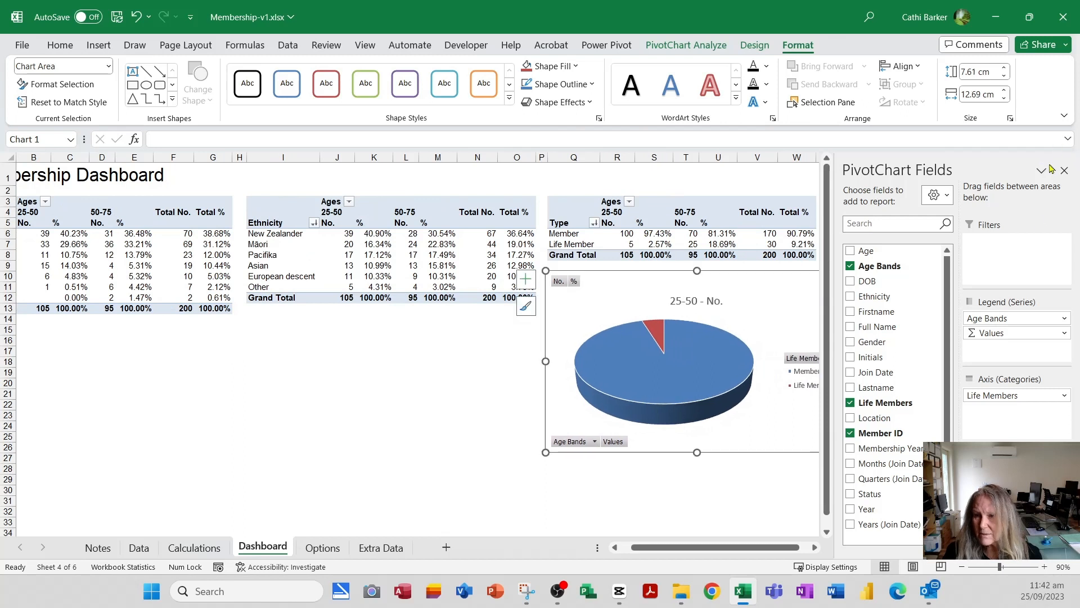
{"action": "left_click", "coordinate": [1065, 170]}
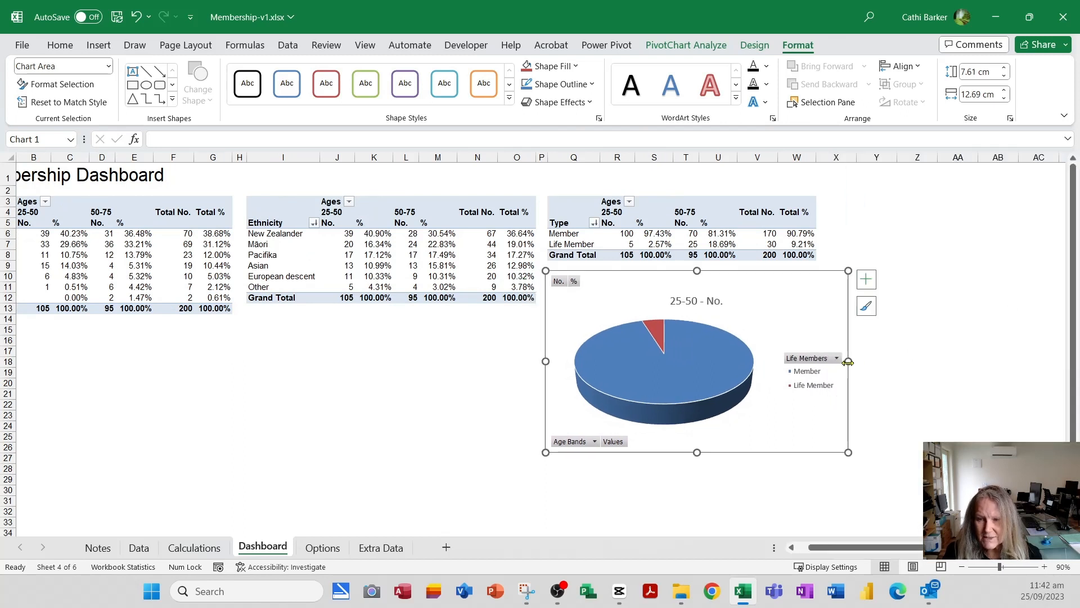
{"action": "left_click_drag", "start_coordinate": [848, 362], "coordinate": [816, 362]}
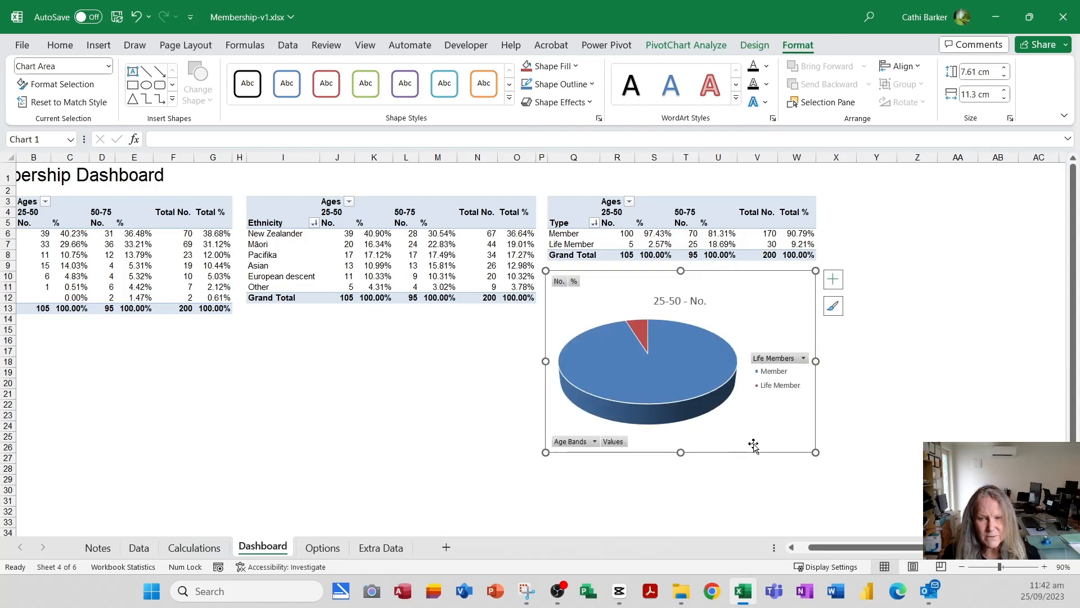
- Hide all field buttons on the pie chart and change its title to Percentage of Life Members
{"action": "left_click", "coordinate": [702, 47]}
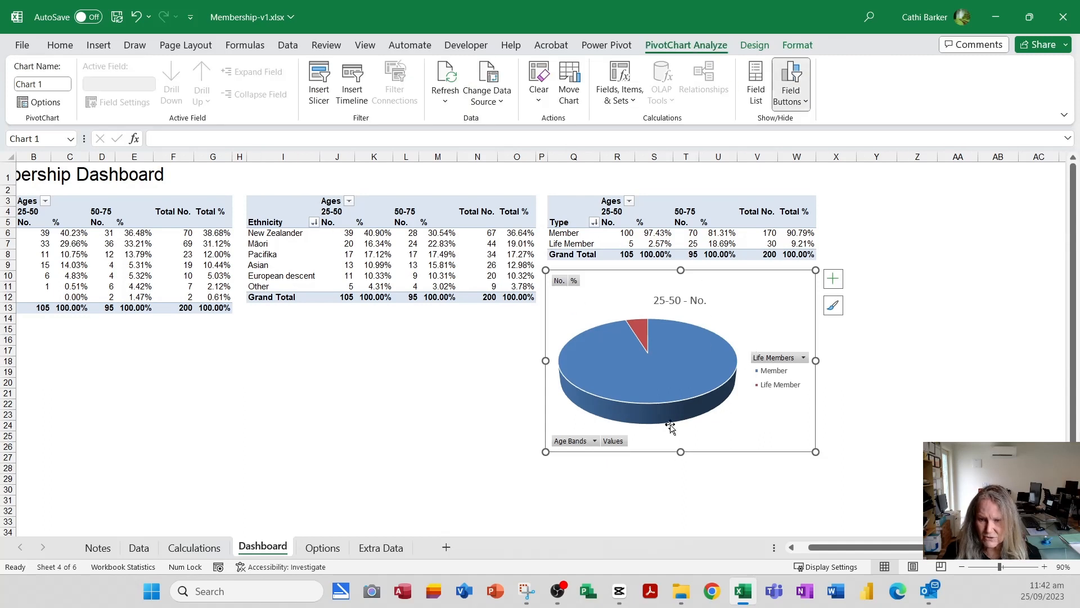
{"action": "left_click", "coordinate": [787, 76]}
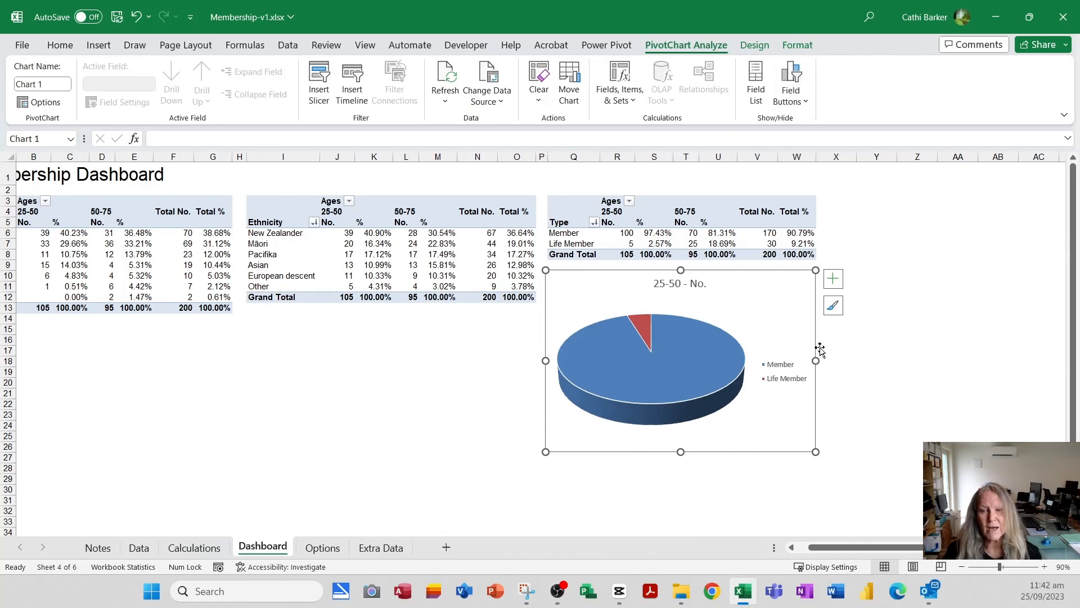
{"action": "left_click", "coordinate": [679, 284]}
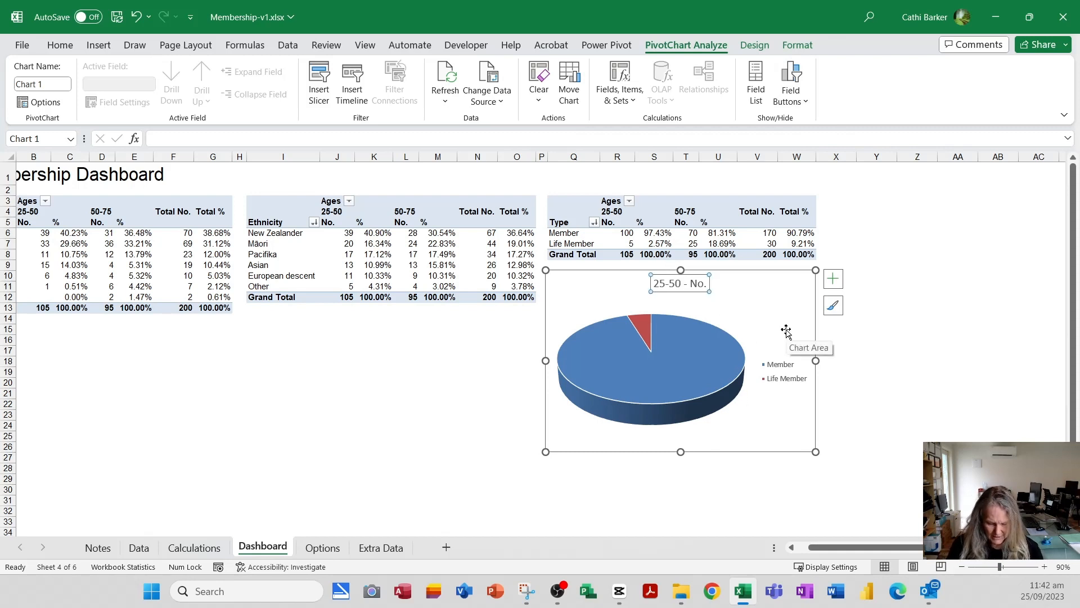
{"action": "type", "text": "Percentage of Life Members"}
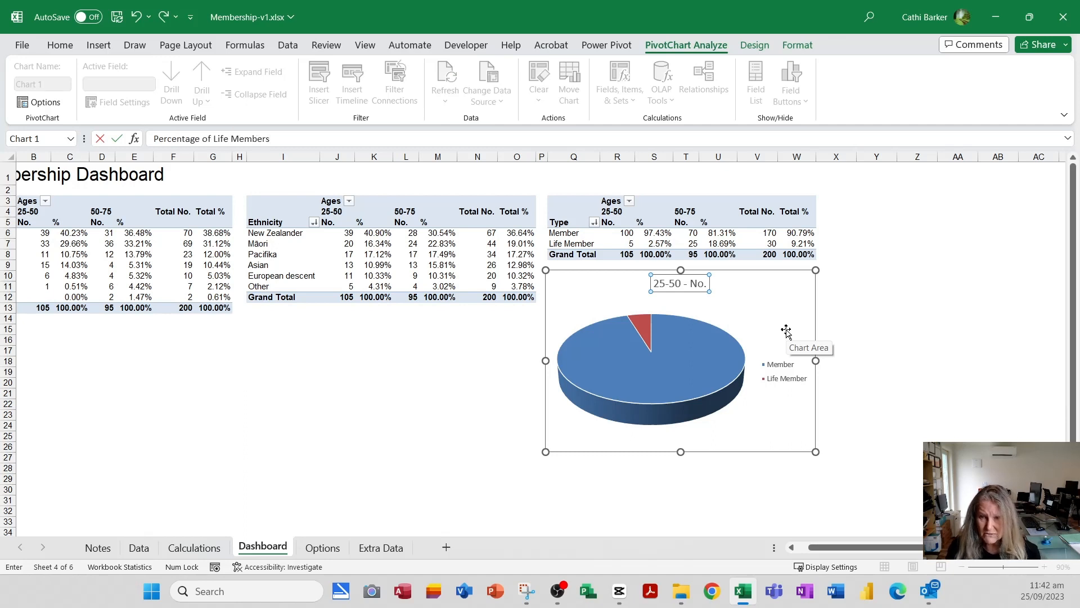
{"action": "key", "text": "Return"}
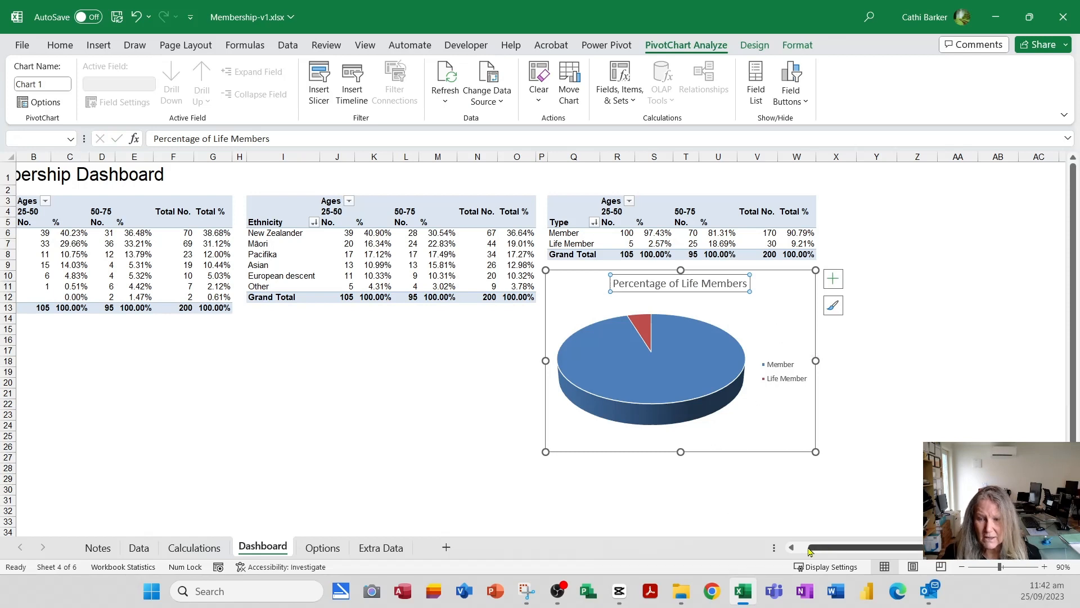
{"action": "left_click", "coordinate": [791, 547]}
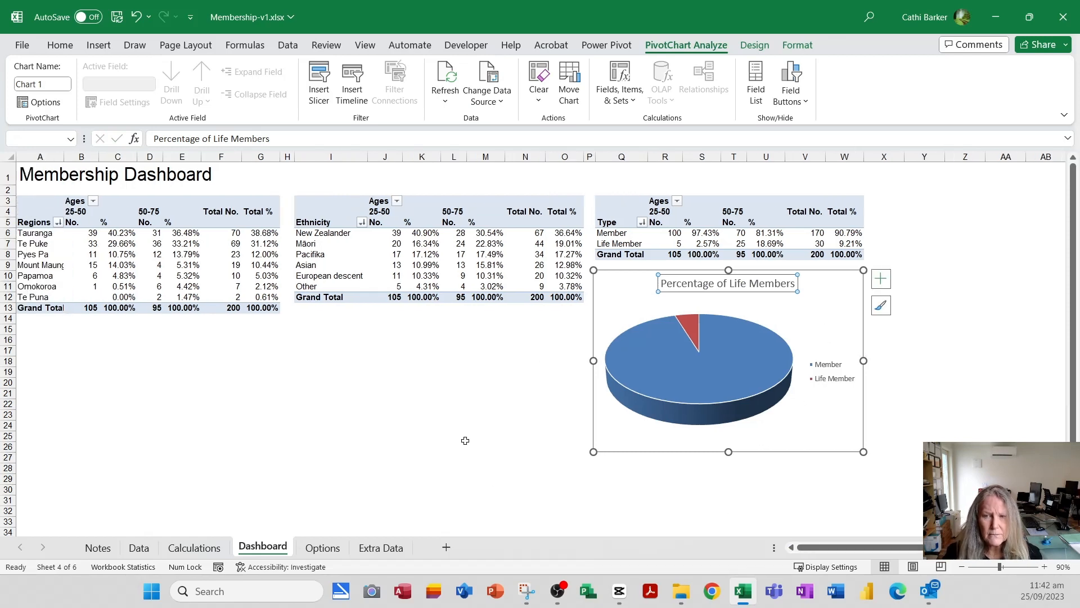
{"action": "left_click", "coordinate": [465, 441]}
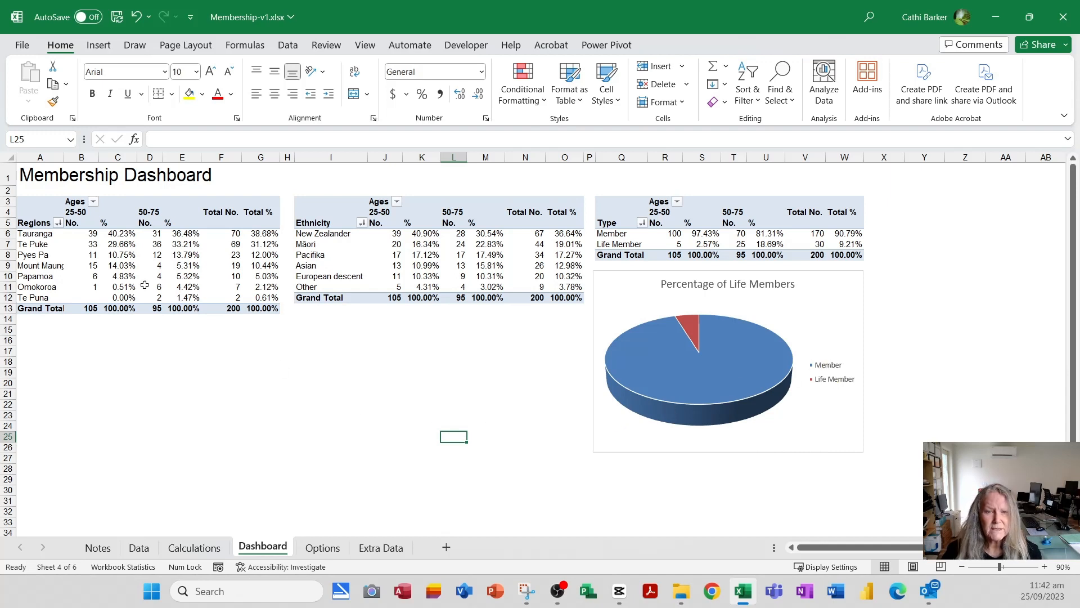
- Insert slicers for Location, Ethnicity and Life Members from the regions PivotTable
{"action": "left_click", "coordinate": [121, 266]}
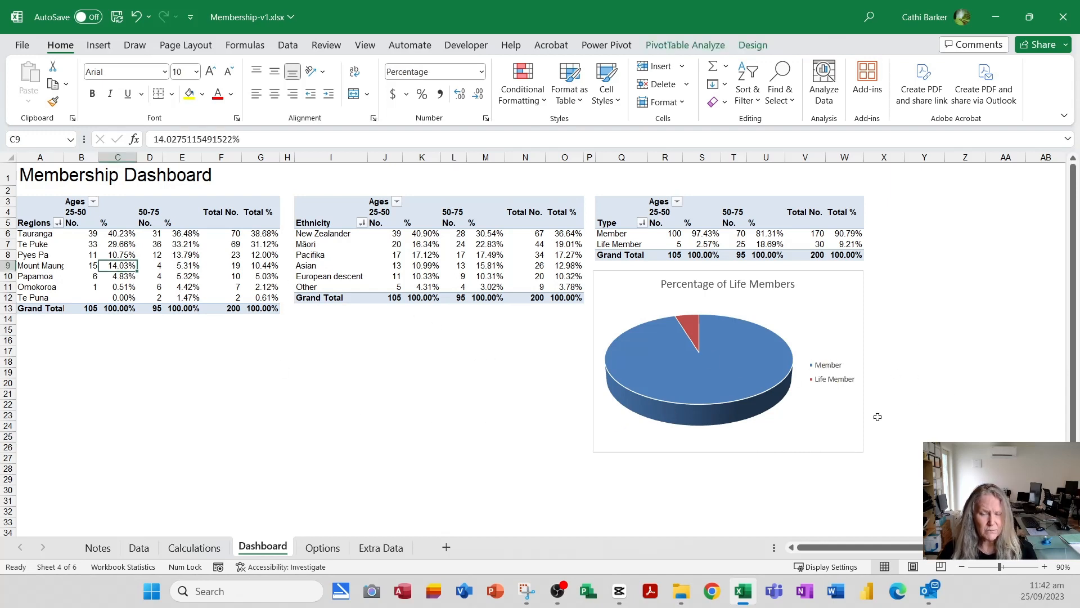
{"action": "mouse_move", "coordinate": [750, 413]}
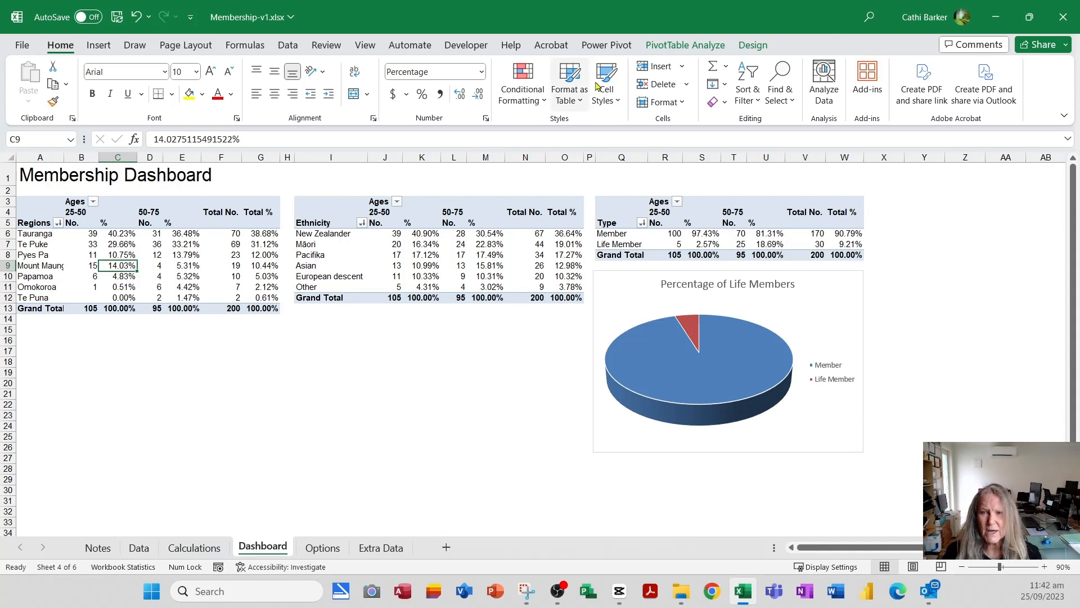
{"action": "left_click", "coordinate": [681, 48]}
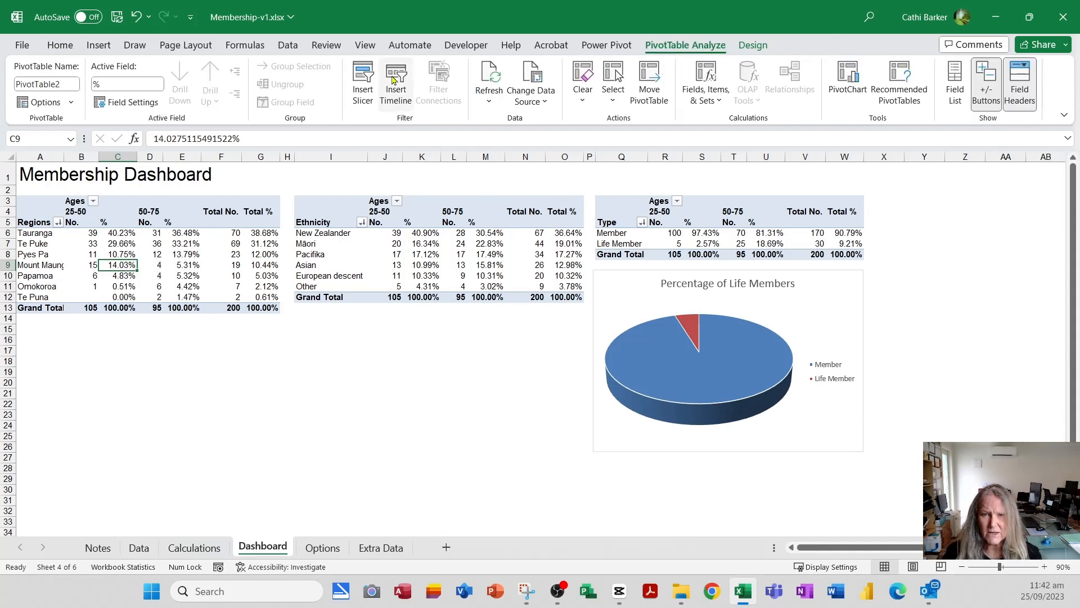
{"action": "left_click", "coordinate": [362, 83]}
{"action": "left_click_drag", "start_coordinate": [310, 171], "coordinate": [436, 319]}
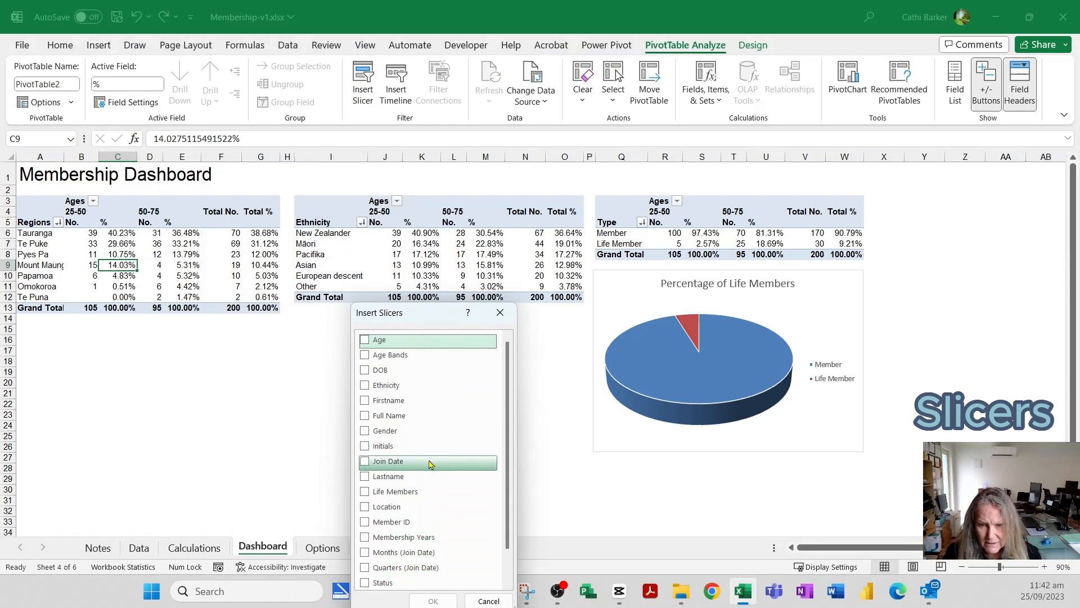
{"action": "scroll", "coordinate": [427, 458], "scroll_direction": "down", "scroll_amount": 1}
{"action": "left_click", "coordinate": [365, 474]}
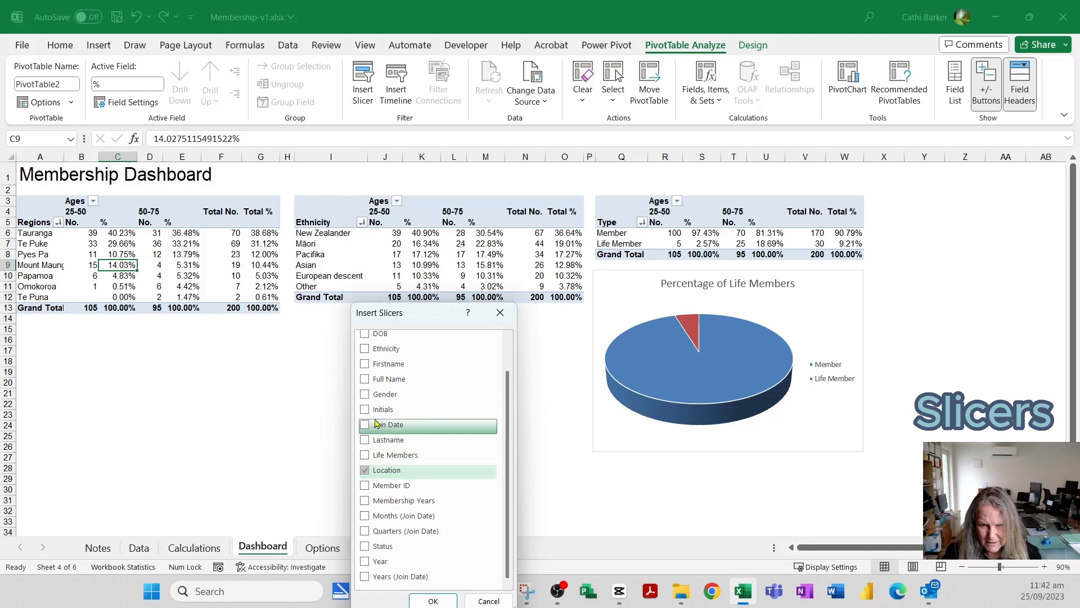
{"action": "left_click", "coordinate": [365, 349]}
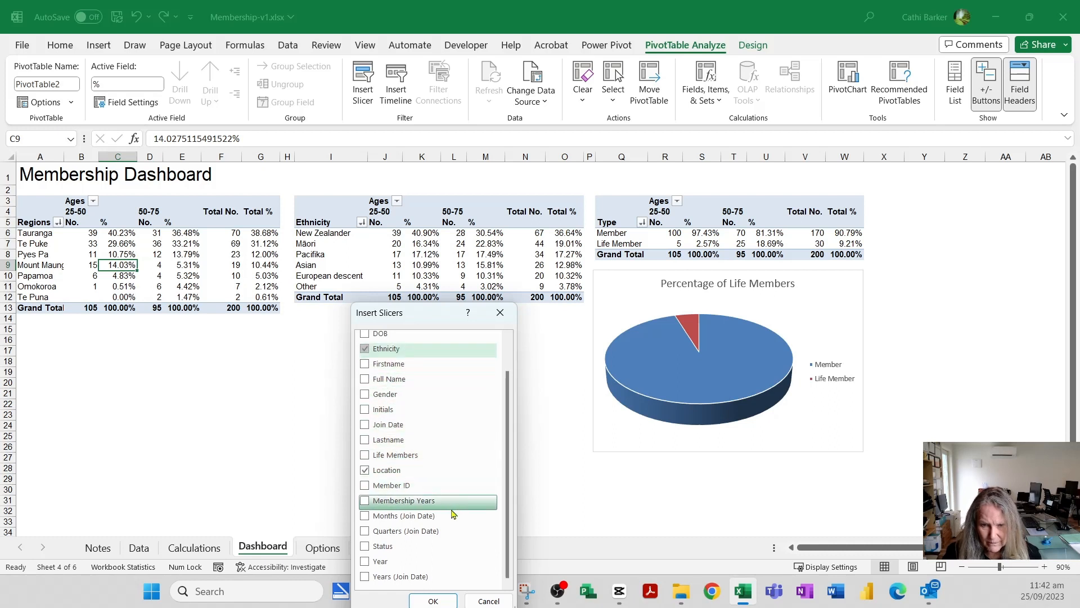
{"action": "left_click", "coordinate": [365, 455]}
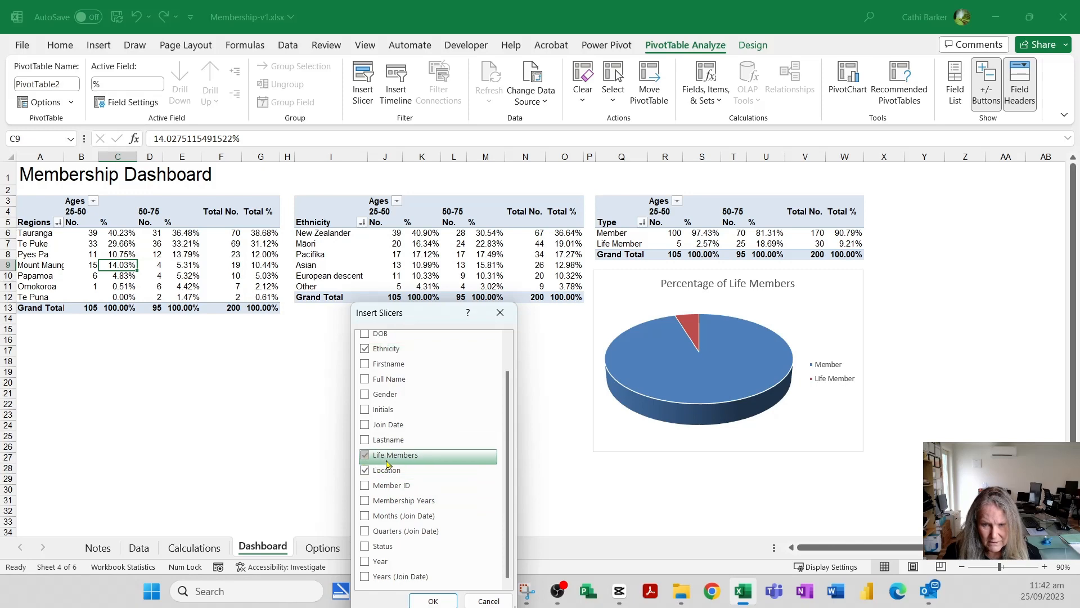
{"action": "left_click", "coordinate": [434, 601]}
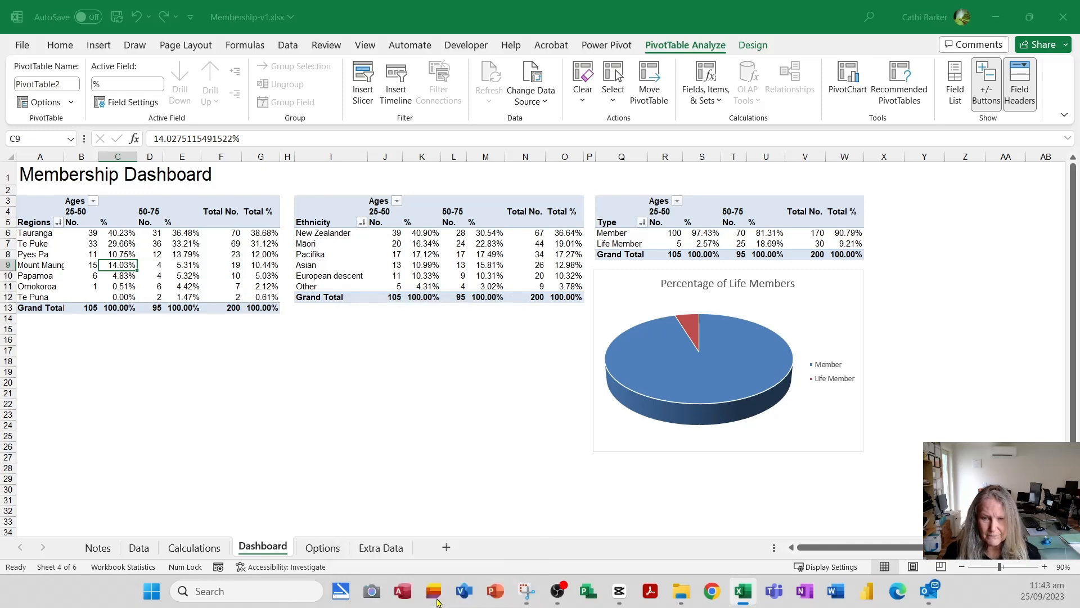
- Arrange the Location and Ethnicity slicers below the ethnicity PivotTable and Life Members beside the pie chart, shortening Life Members to about 2.6 cm
{"action": "left_click_drag", "start_coordinate": [565, 309], "coordinate": [376, 321]}
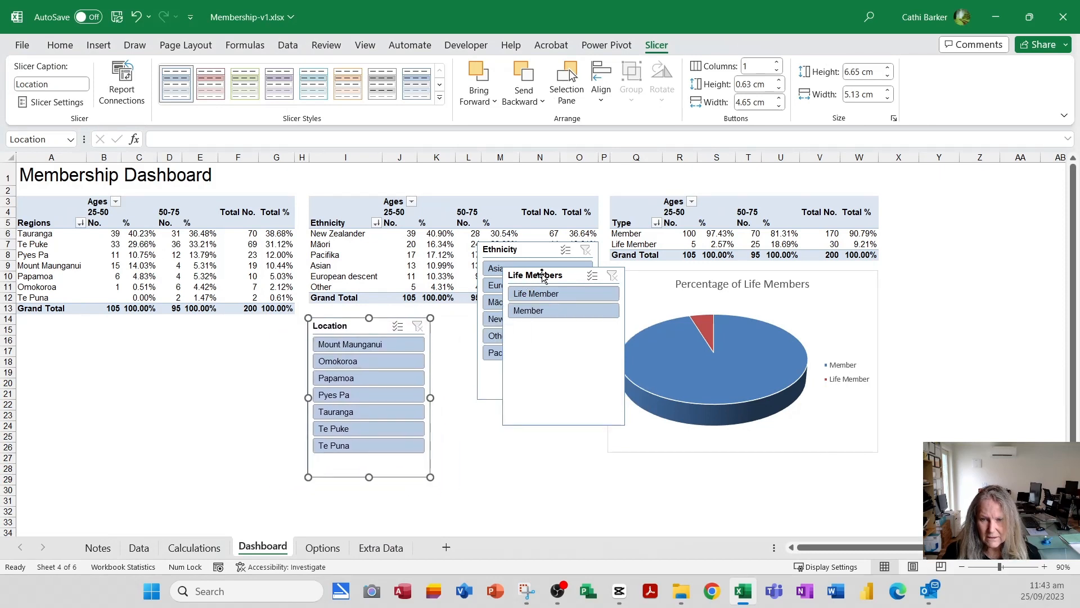
{"action": "left_click_drag", "start_coordinate": [541, 274], "coordinate": [923, 278]}
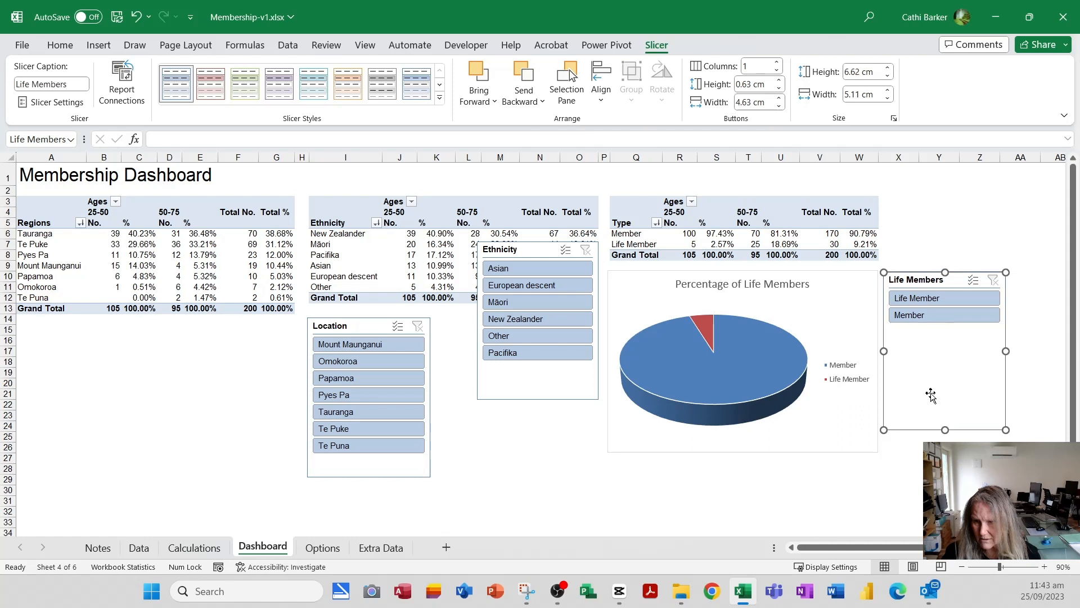
{"action": "left_click_drag", "start_coordinate": [945, 429], "coordinate": [945, 334]}
{"action": "left_click_drag", "start_coordinate": [534, 252], "coordinate": [543, 317]}
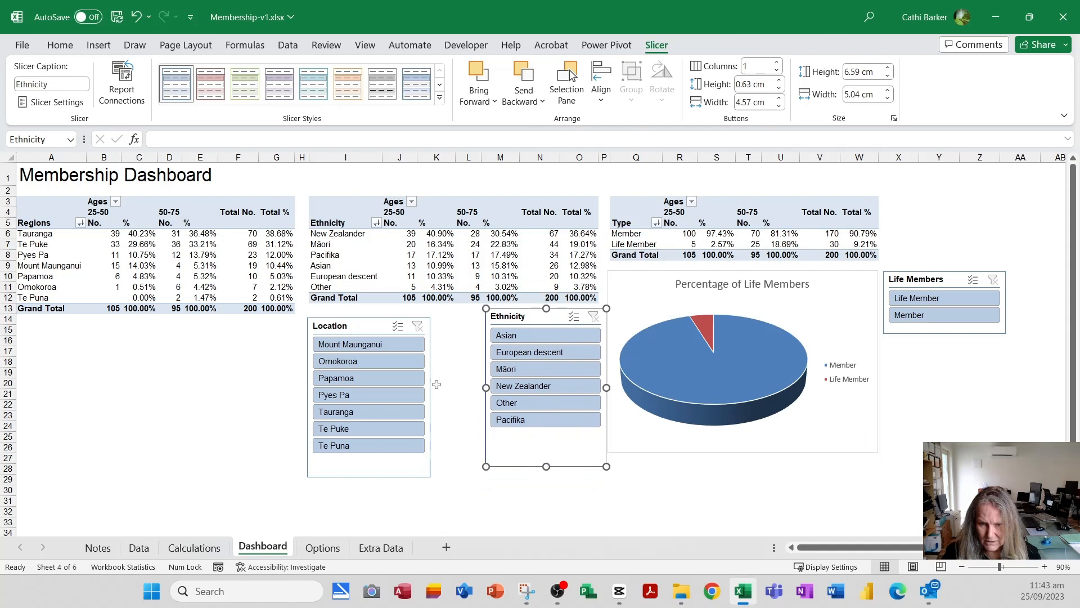
{"action": "left_click_drag", "start_coordinate": [362, 321], "coordinate": [389, 341]}
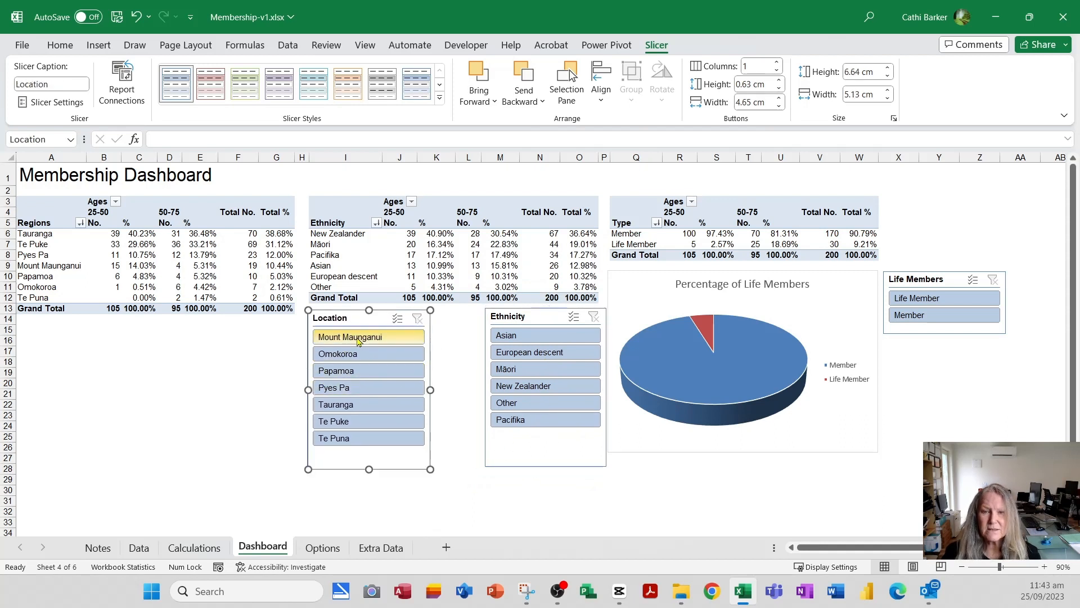
- Apply a teal style to the Location slicer and a gradient blue style to the Ethnicity slicer, nudging Ethnicity into line with Location
{"action": "left_click", "coordinate": [313, 94]}
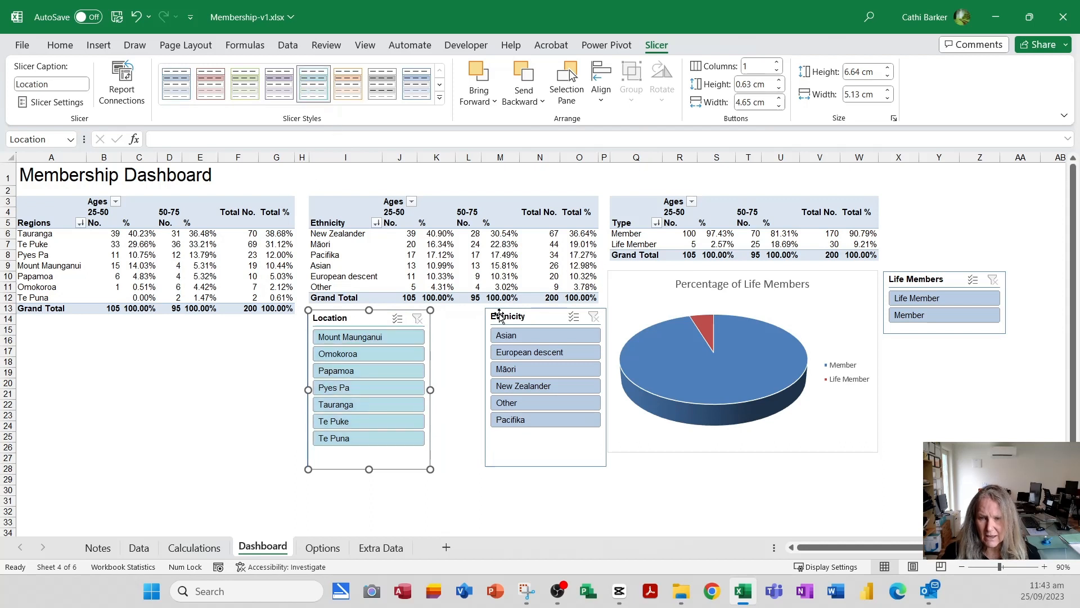
{"action": "left_click", "coordinate": [523, 319]}
{"action": "left_click_drag", "start_coordinate": [523, 318], "coordinate": [523, 319]}
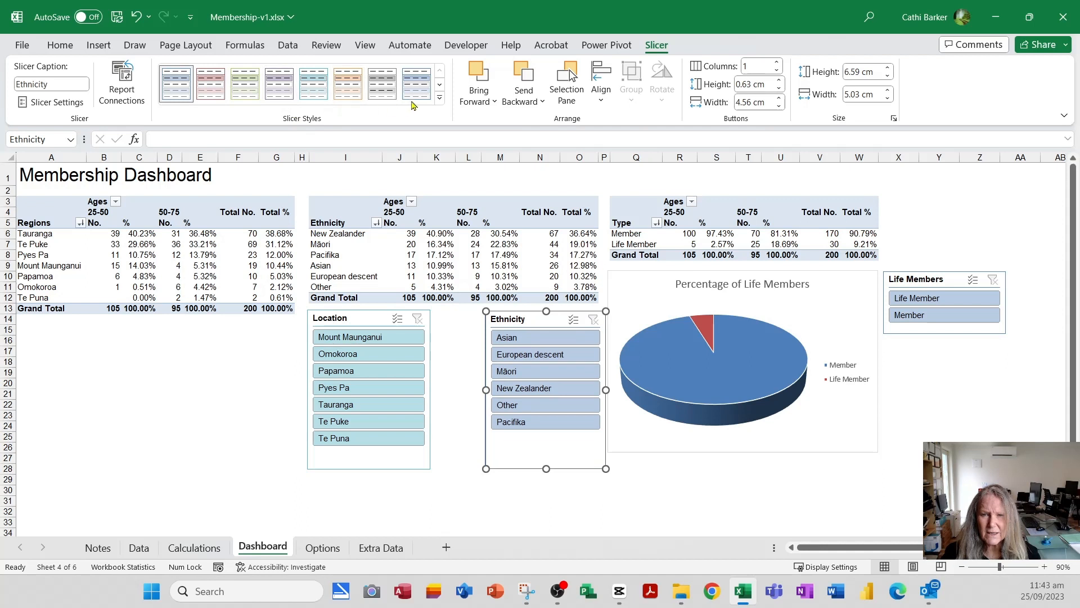
{"action": "left_click", "coordinate": [416, 83]}
{"action": "left_click_drag", "start_coordinate": [526, 320], "coordinate": [522, 320]}
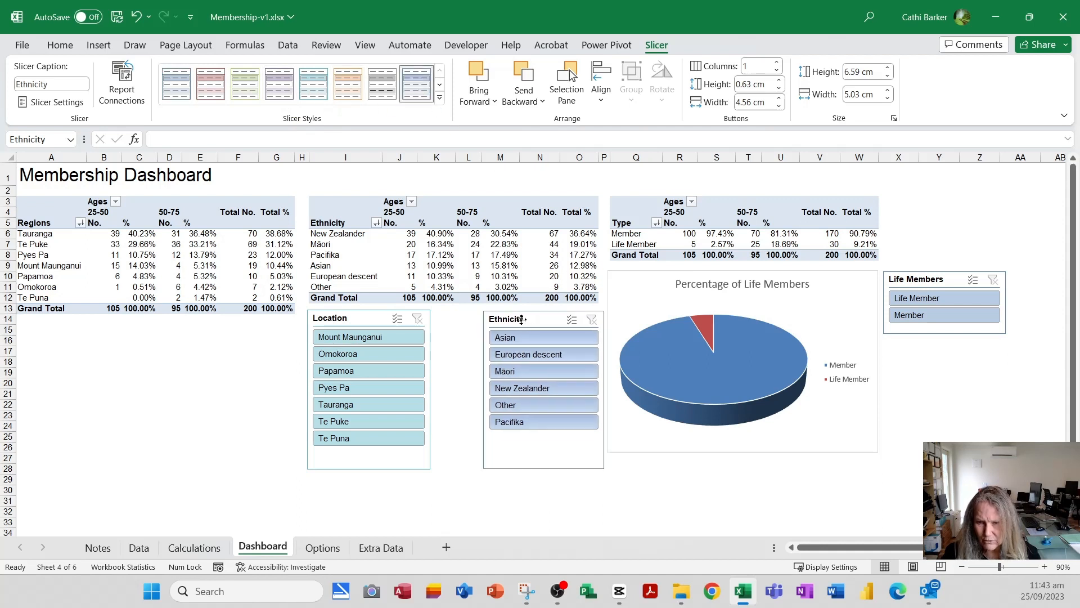
- Apply a purple style to the Life Members slicer and place it beside the Location slicer, below the regions PivotTable
{"action": "left_click", "coordinate": [947, 282]}
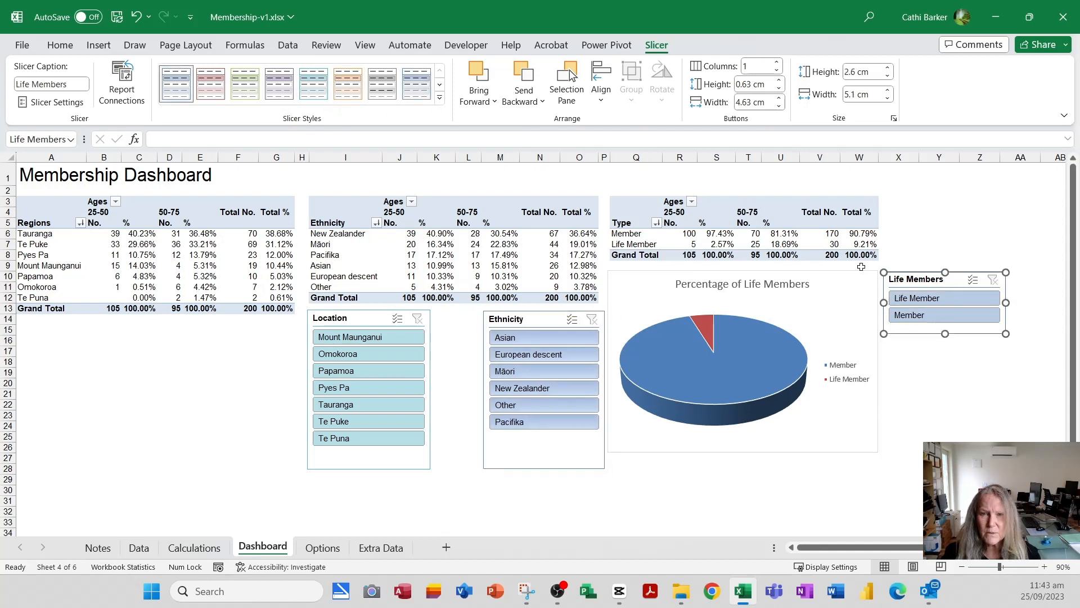
{"action": "left_click", "coordinate": [279, 83]}
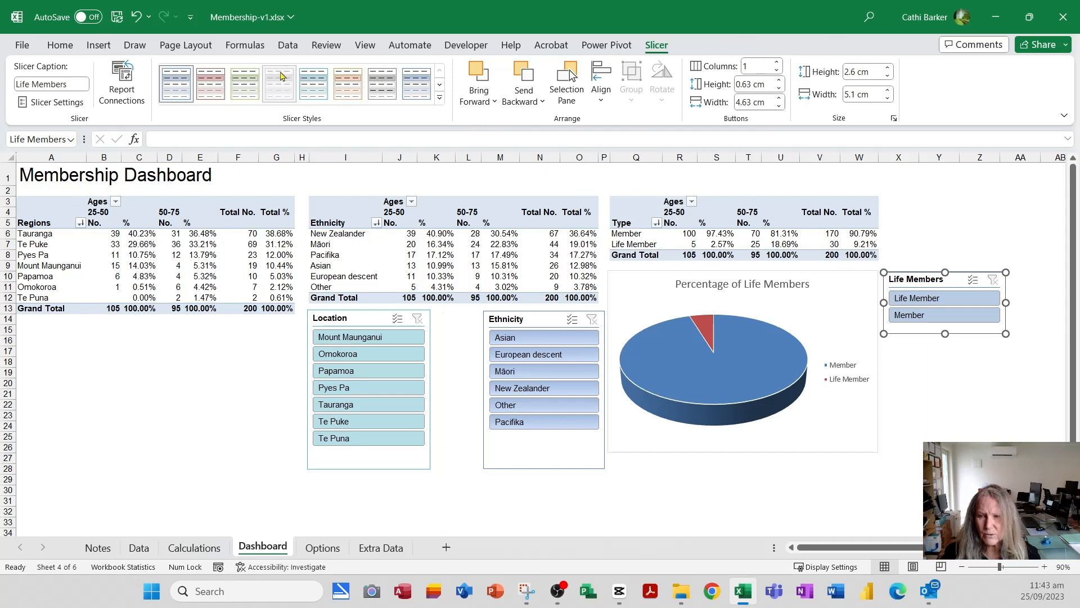
{"action": "left_click_drag", "start_coordinate": [925, 277], "coordinate": [214, 408]}
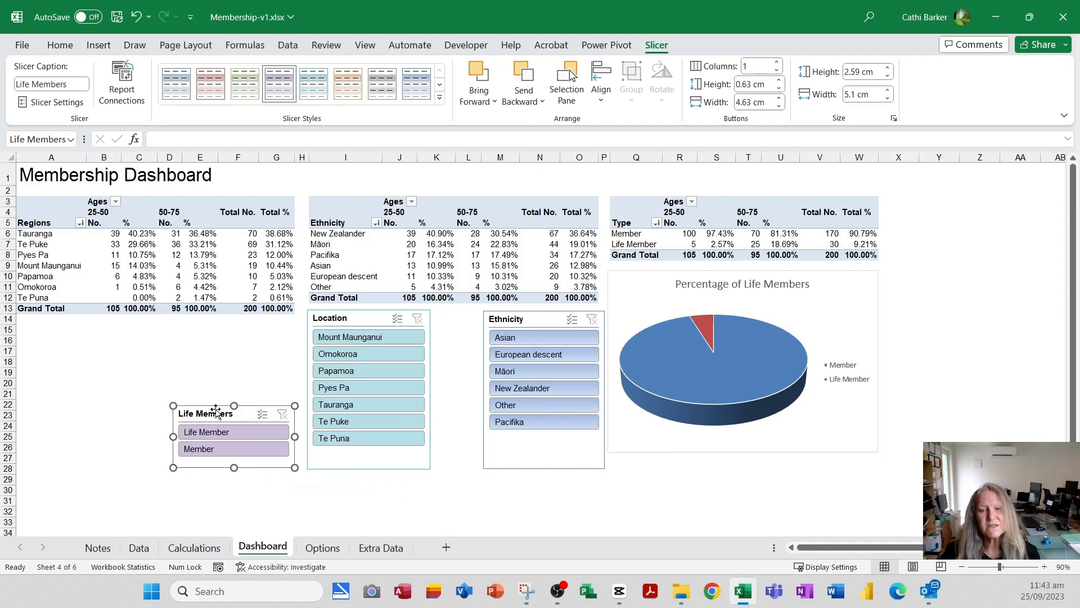
{"action": "left_click", "coordinate": [405, 470]}
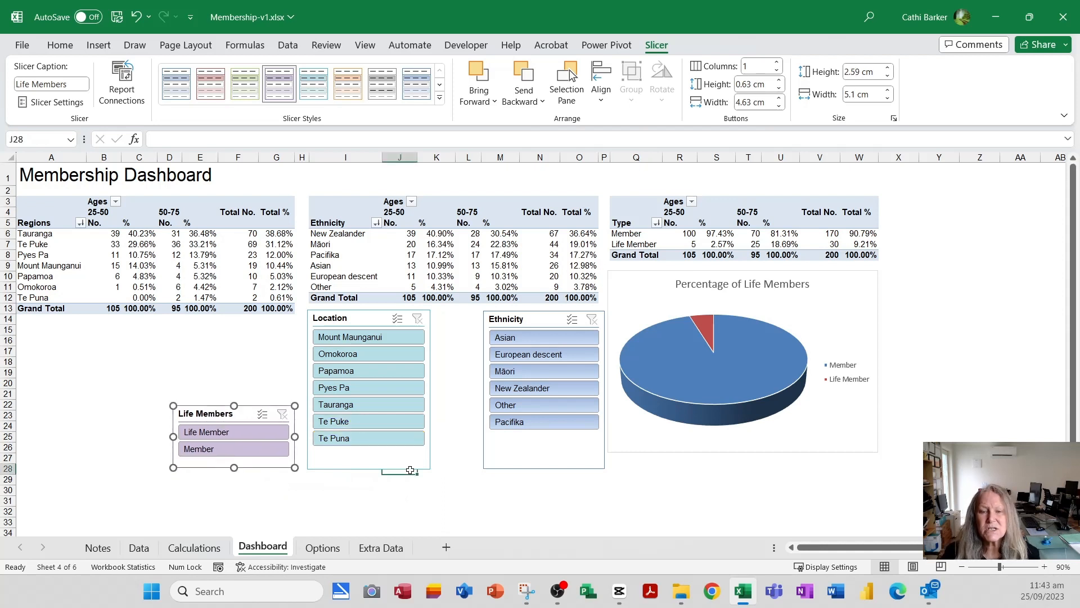
- Filter with the Location slicer by Mount Maunganui and Tauranga, and by Omokoroa and Papamoa, clearing the filter after each pair
{"action": "left_click", "coordinate": [377, 336]}
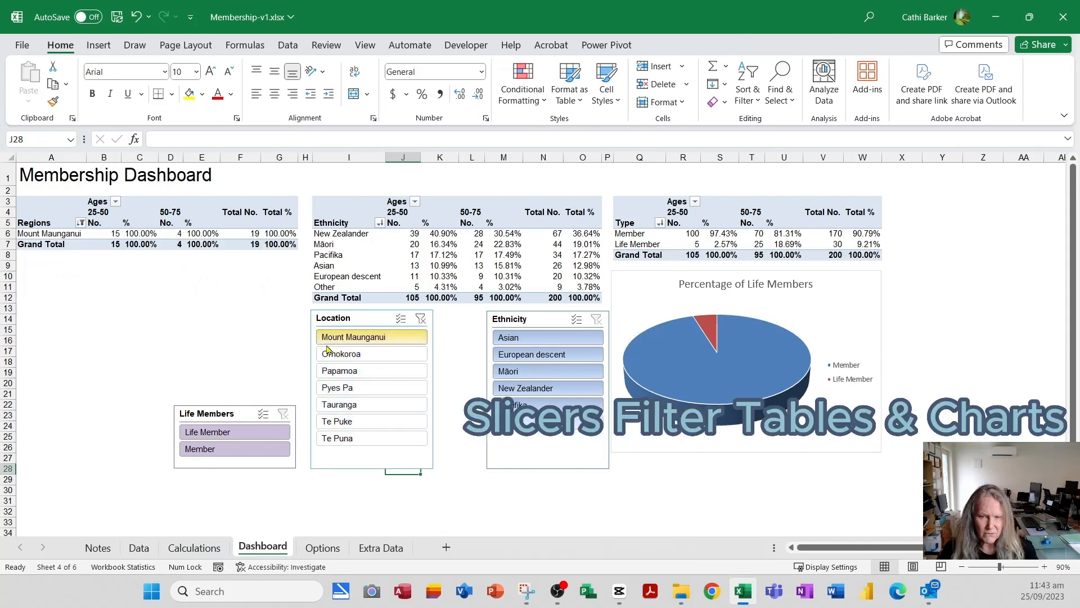
{"action": "left_click", "coordinate": [372, 405], "text": "ctrl"}
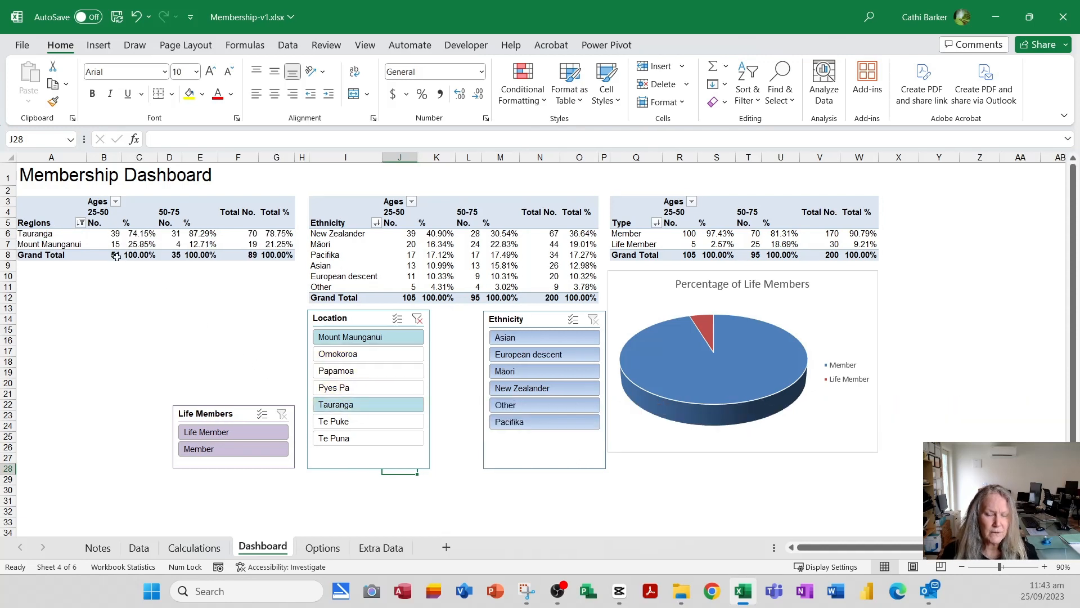
{"action": "left_click", "coordinate": [417, 319]}
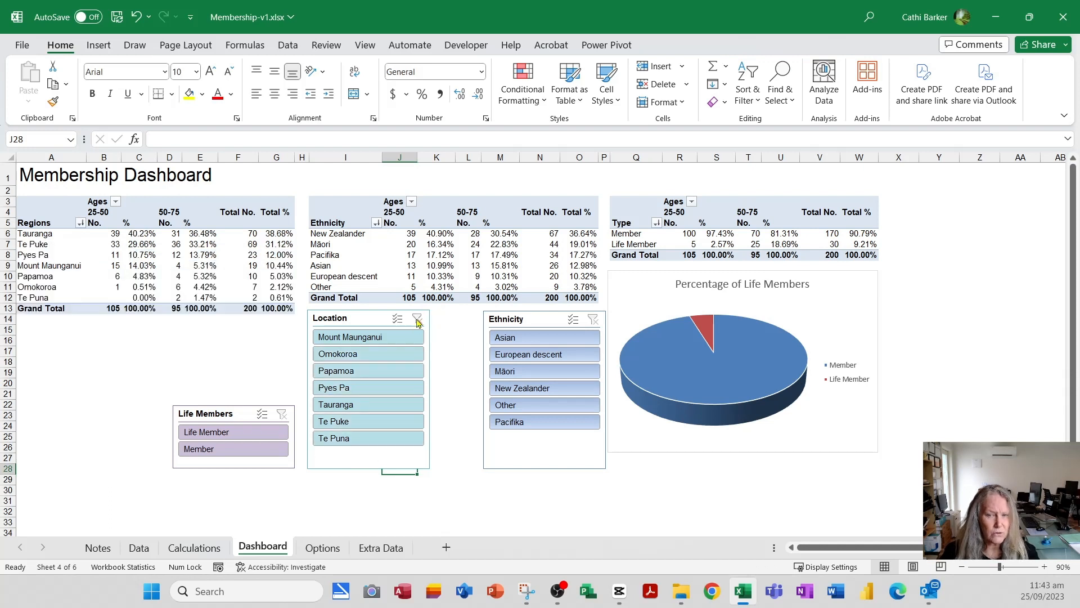
{"action": "left_click", "coordinate": [379, 354]}
{"action": "left_click", "coordinate": [379, 369], "text": "ctrl"}
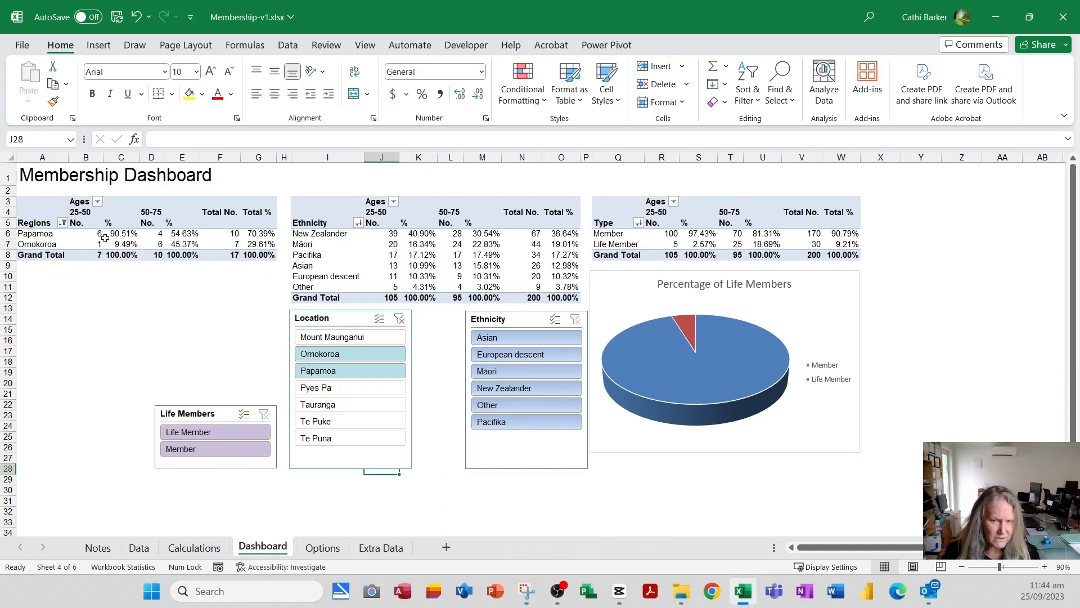
{"action": "left_click", "coordinate": [400, 319]}
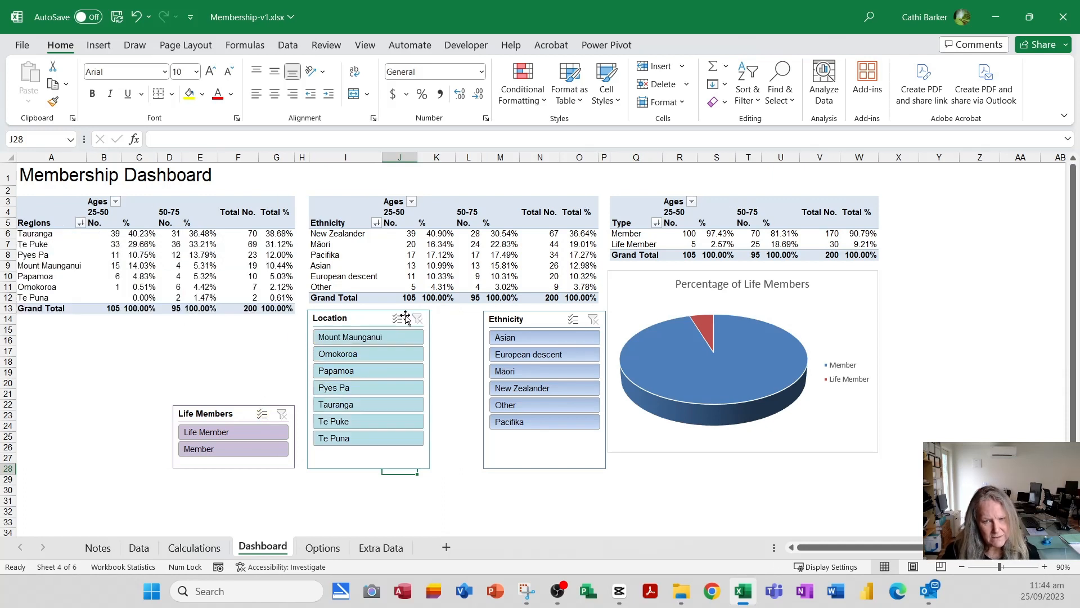
- Connect the Location slicer to PivotTable3 and PivotTable4 in addition to PivotTable2
{"action": "left_click", "coordinate": [369, 318]}
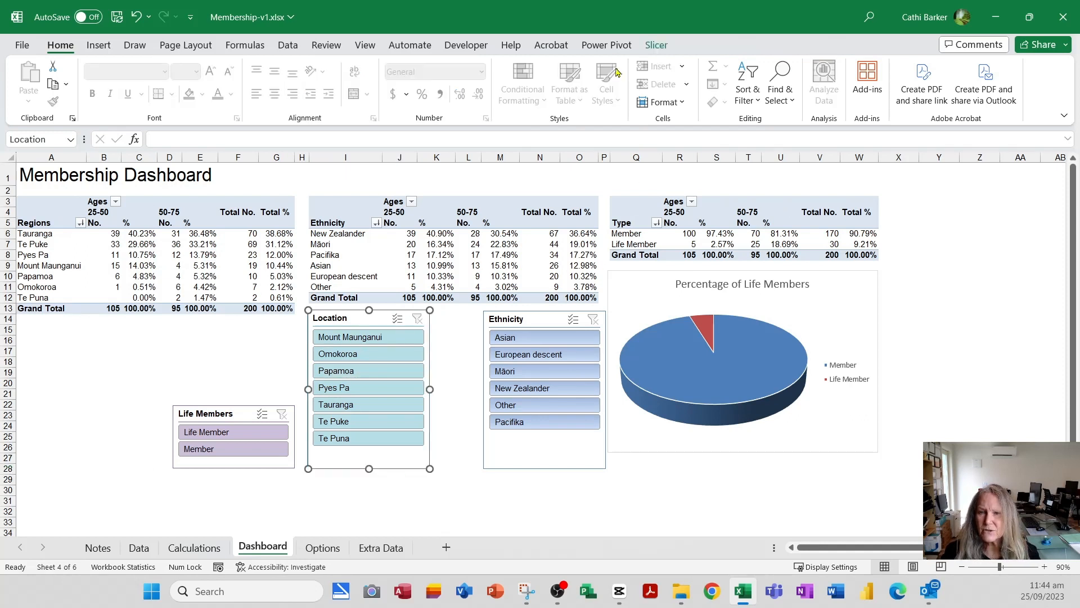
{"action": "left_click", "coordinate": [656, 45]}
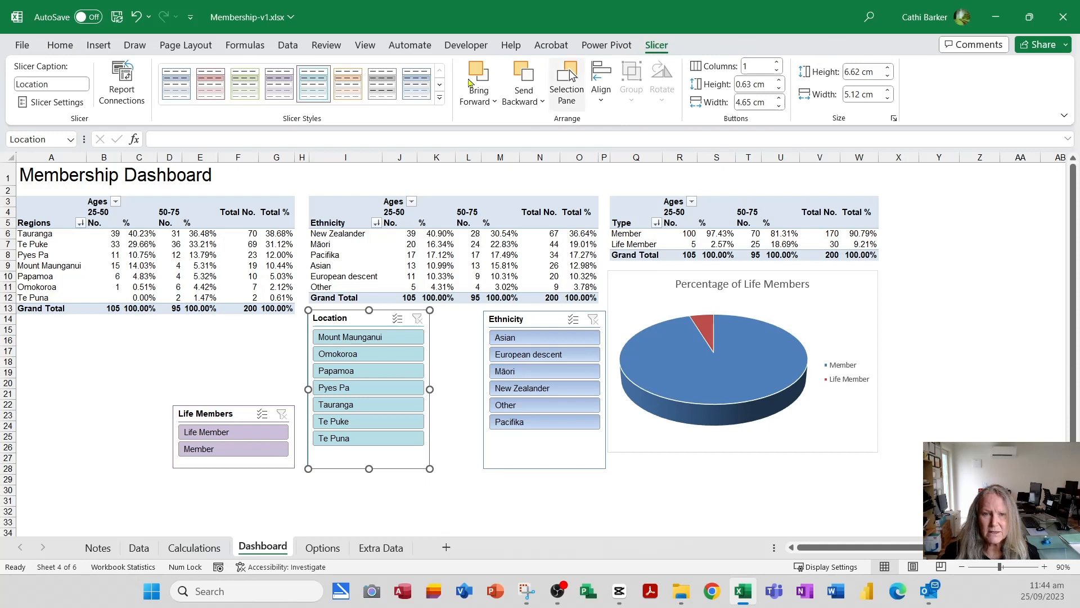
{"action": "left_click", "coordinate": [121, 90]}
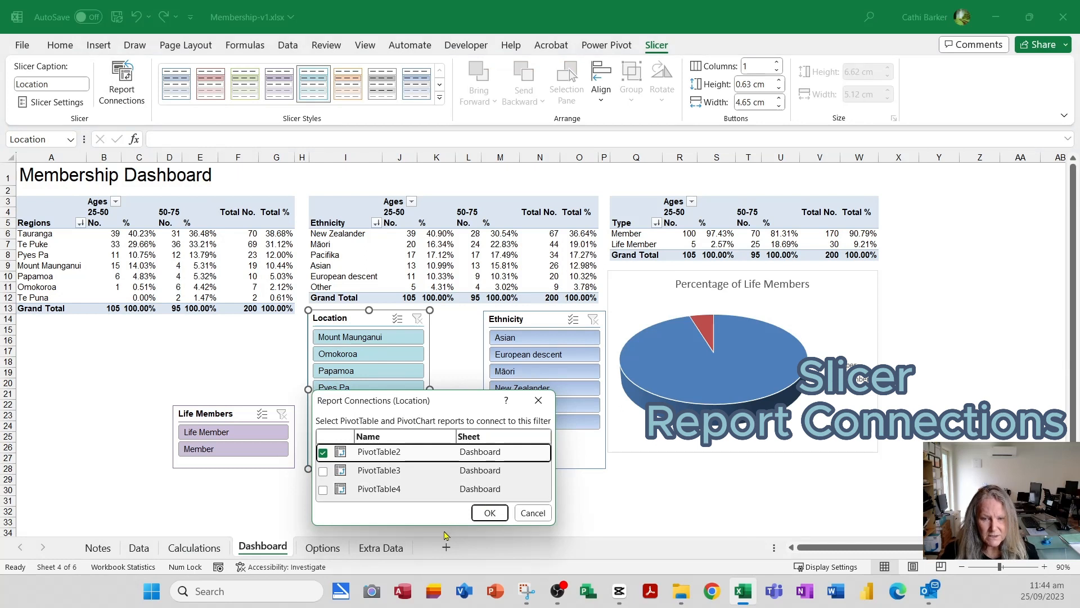
{"action": "left_click_drag", "start_coordinate": [444, 527], "coordinate": [444, 559]}
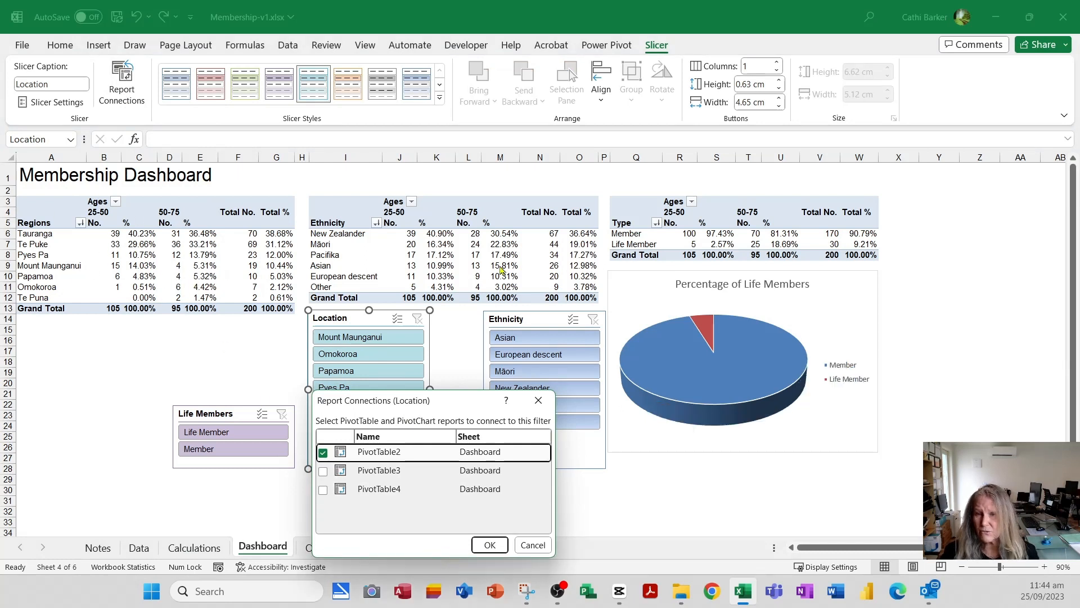
{"action": "left_click", "coordinate": [323, 472]}
{"action": "left_click", "coordinate": [323, 489]}
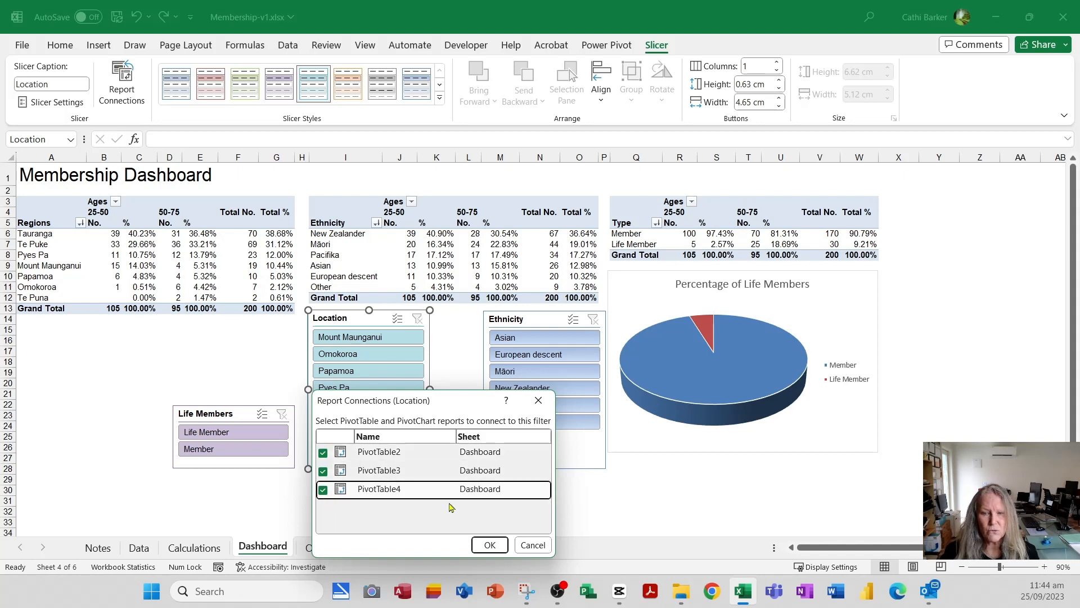
{"action": "left_click", "coordinate": [489, 544]}
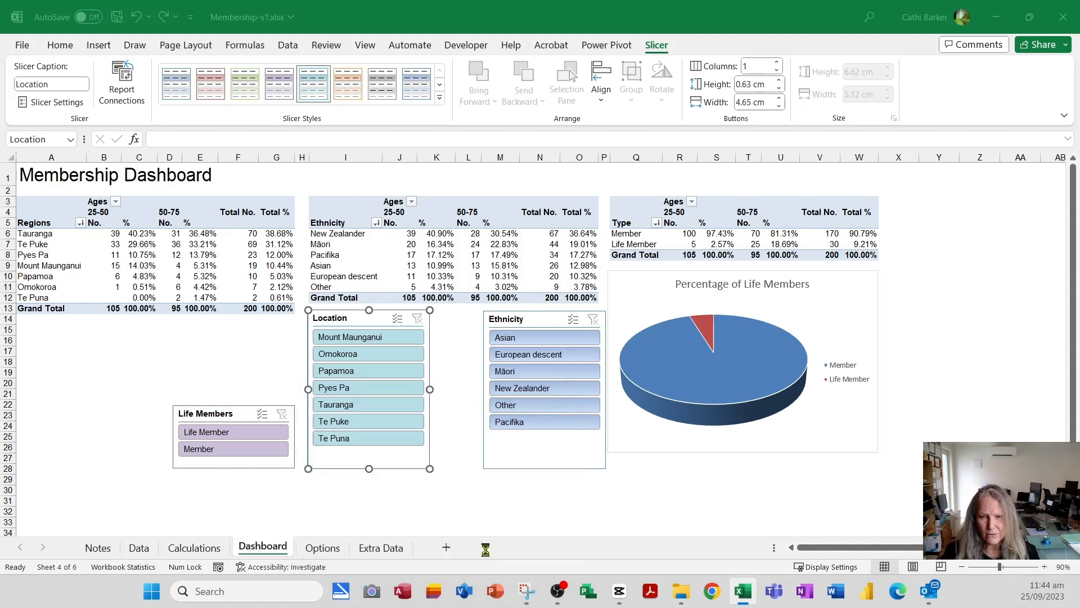
- Test the Location slicer on Te Puke, Tauranga, Papamoa, Pyes Pa and the range Omokoroa to Pyes Pa, and clear the filter
{"action": "left_click", "coordinate": [367, 423]}
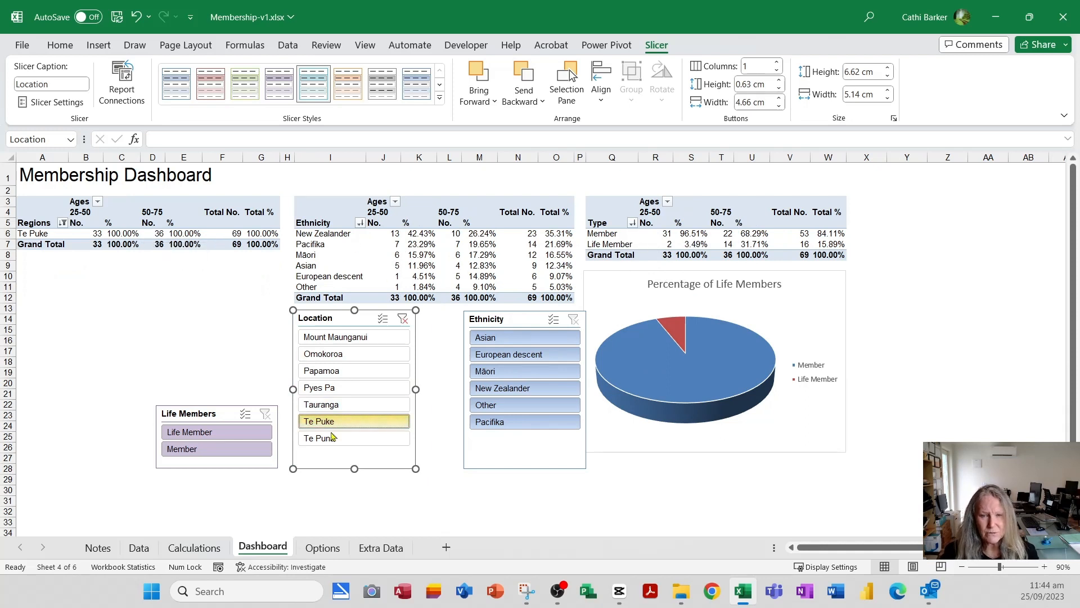
{"action": "left_click", "coordinate": [345, 412]}
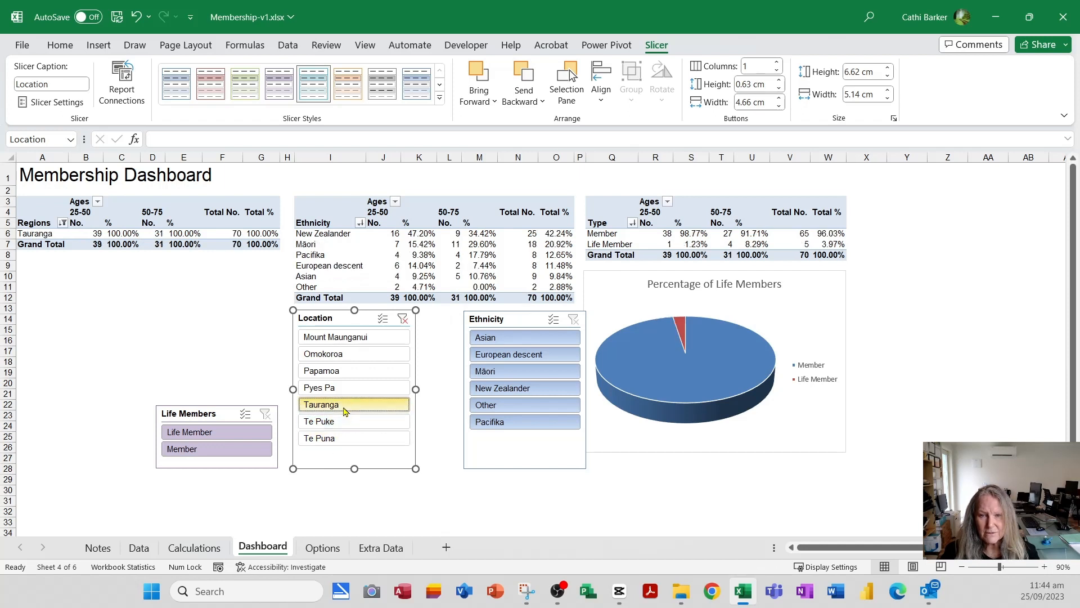
{"action": "left_click", "coordinate": [345, 373]}
{"action": "left_click", "coordinate": [330, 391]}
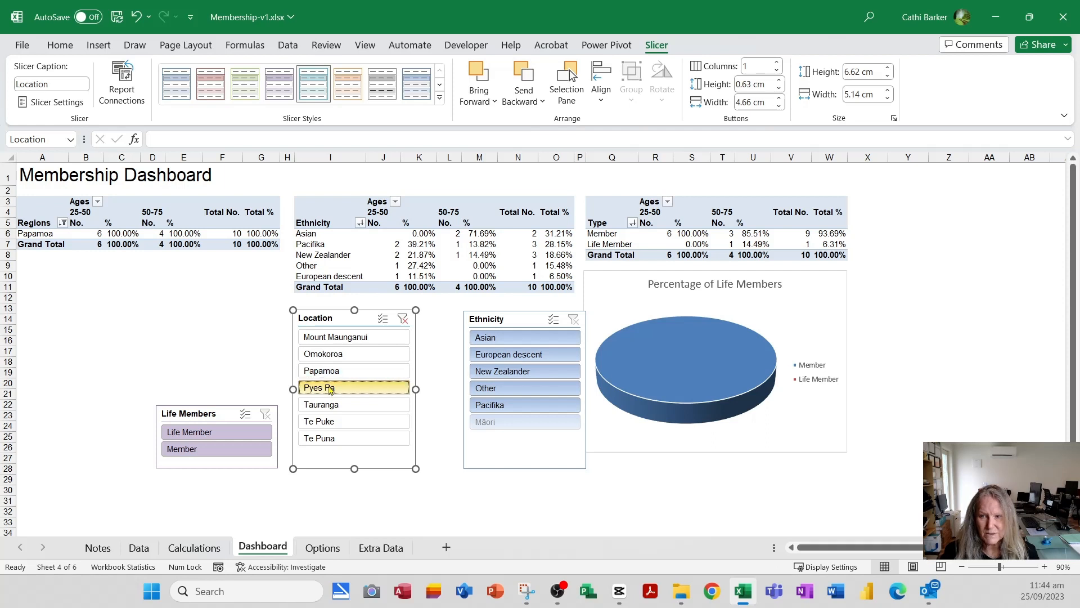
{"action": "left_click_drag", "start_coordinate": [340, 356], "coordinate": [340, 388]}
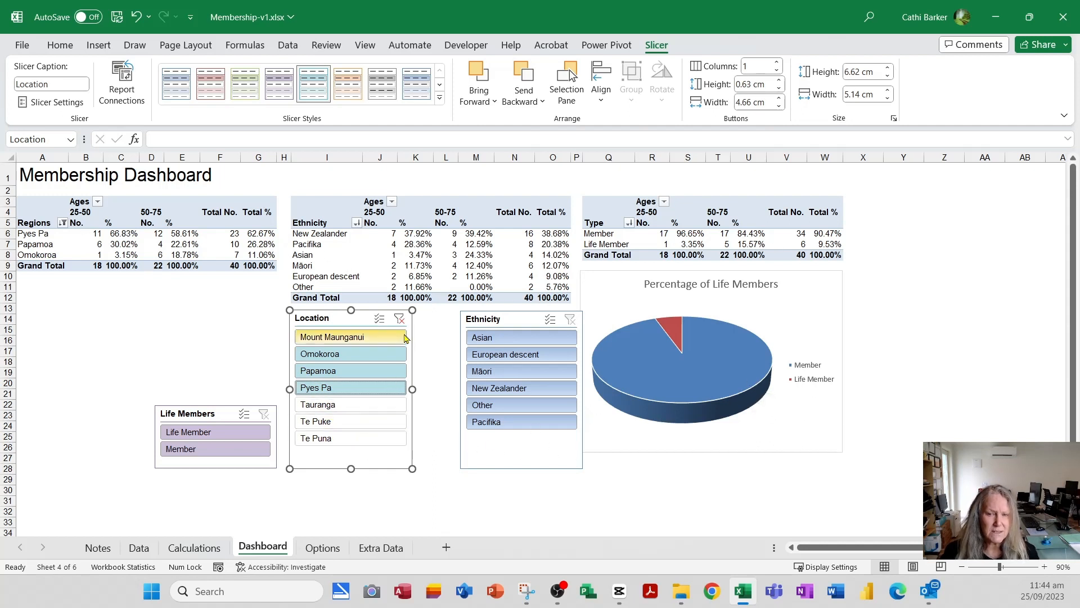
{"action": "left_click", "coordinate": [400, 318]}
- Connect the Ethnicity slicer to PivotTable3 and PivotTable4 as well as PivotTable2
{"action": "left_click", "coordinate": [533, 456]}
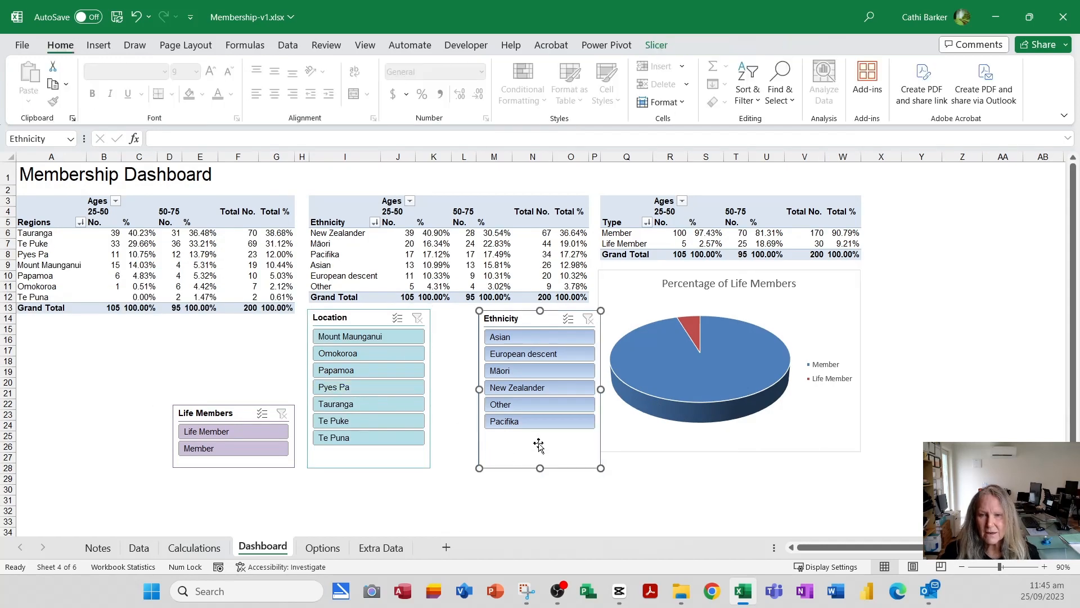
{"action": "left_click", "coordinate": [657, 45]}
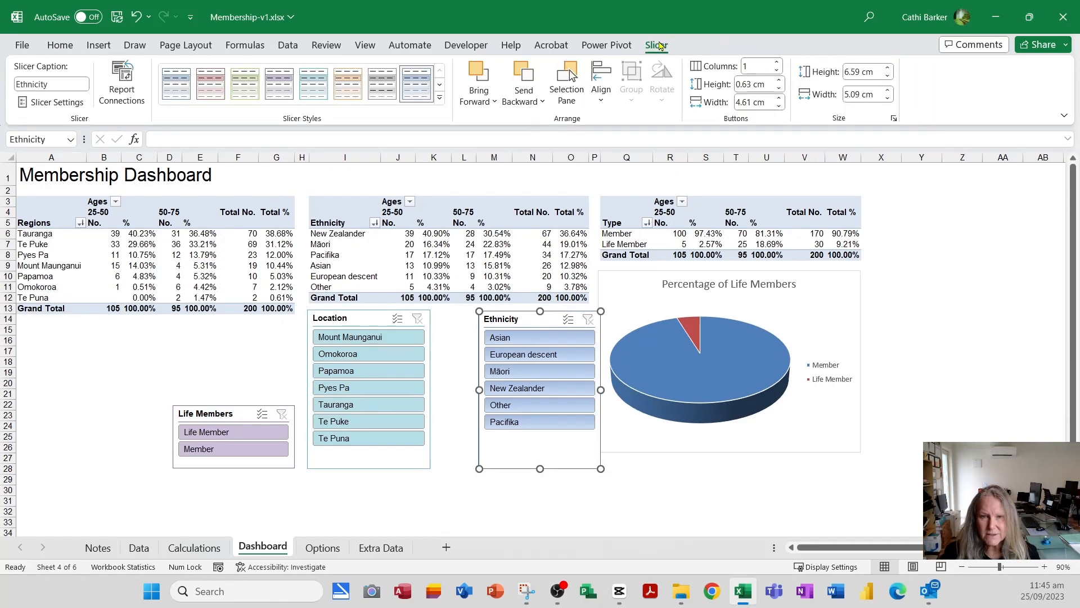
{"action": "left_click", "coordinate": [123, 94]}
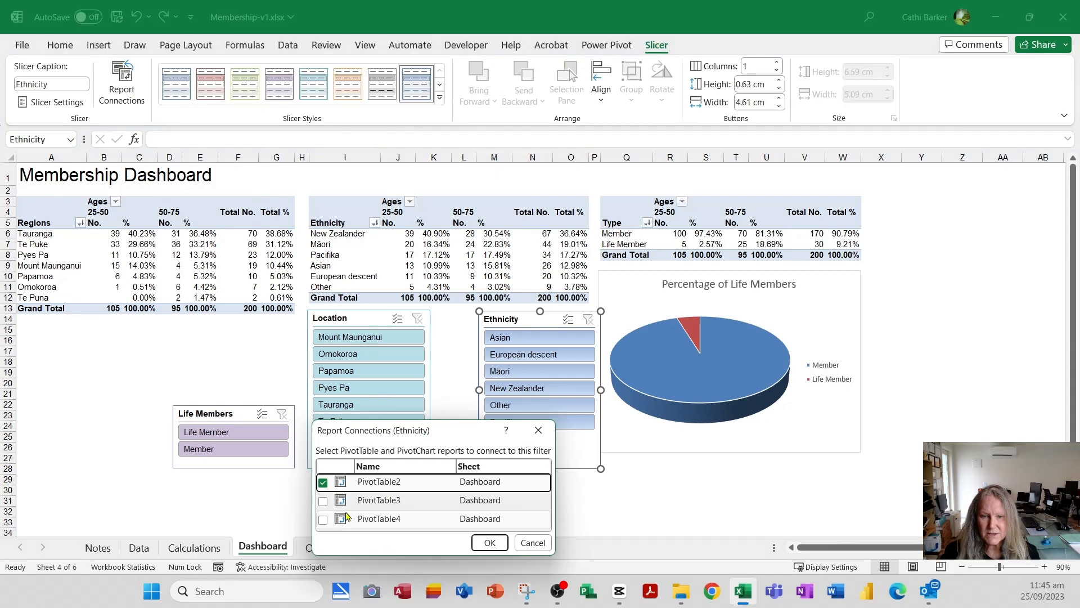
{"action": "left_click", "coordinate": [323, 501]}
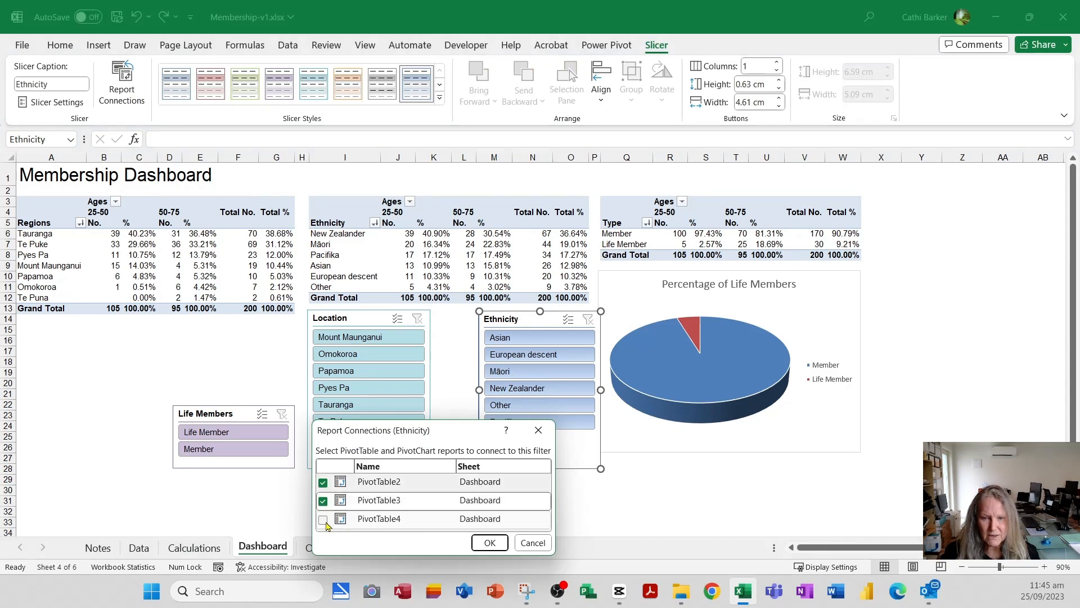
{"action": "left_click", "coordinate": [323, 519]}
{"action": "left_click", "coordinate": [490, 542]}
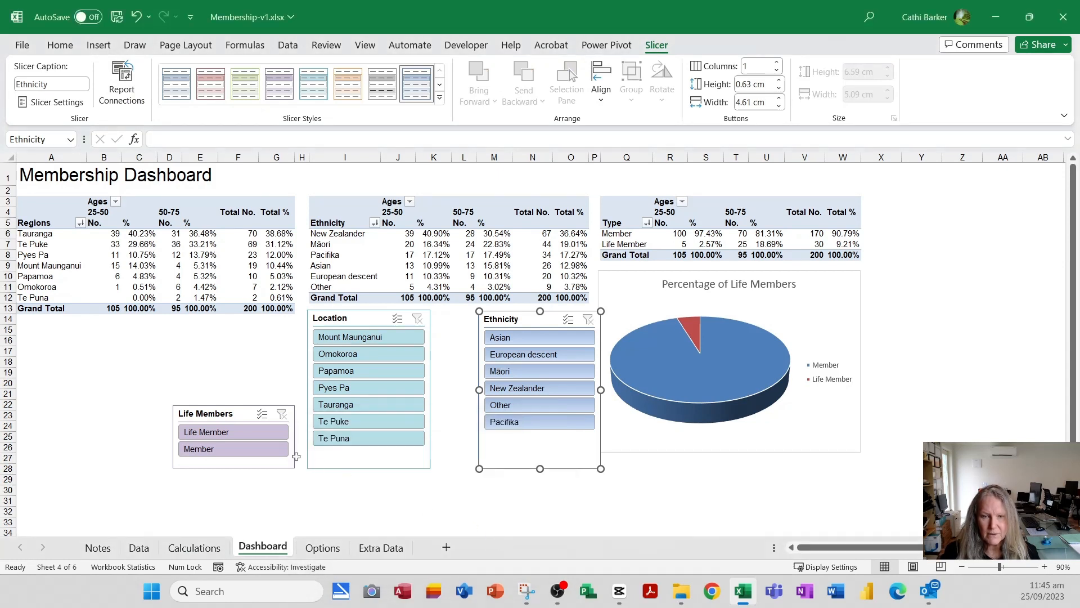
- Connect the Life Members slicer to all three dashboard PivotTables by adding PivotTable3 and PivotTable4
{"action": "left_click_drag", "start_coordinate": [209, 414], "coordinate": [212, 412]}
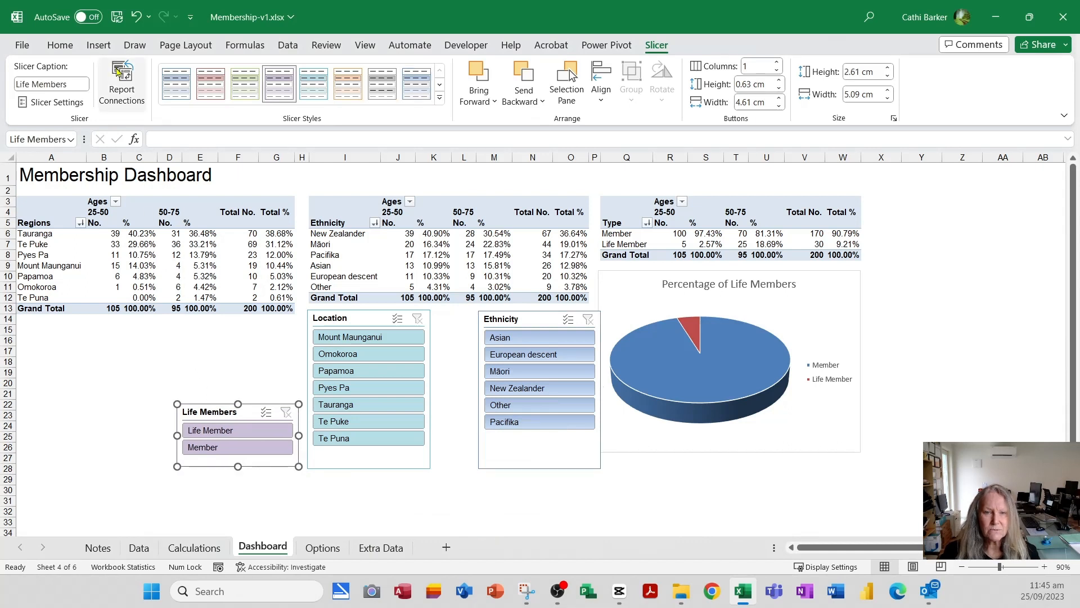
{"action": "left_click", "coordinate": [122, 84]}
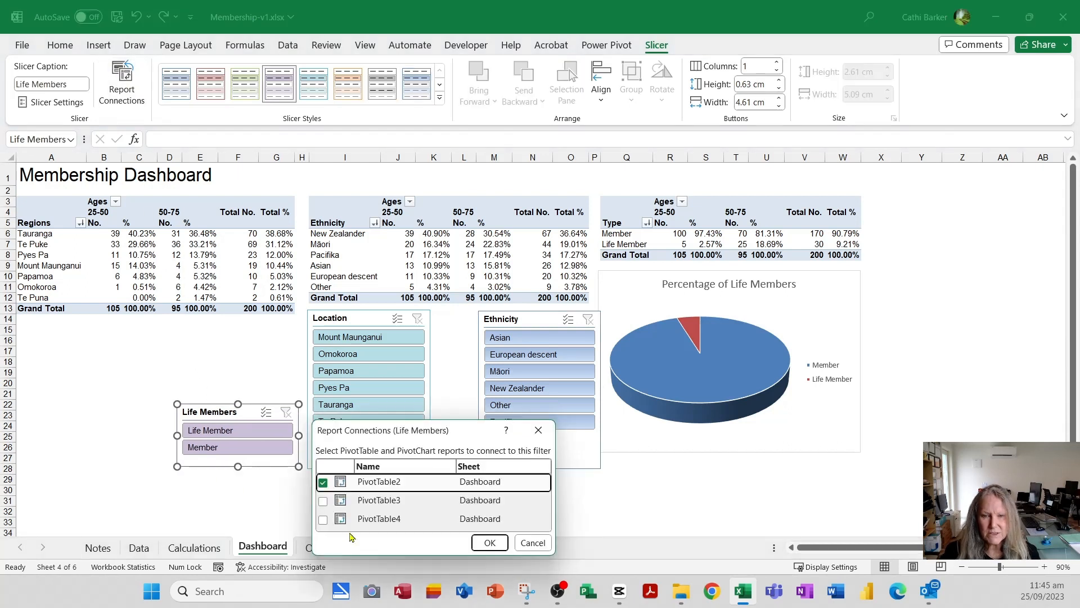
{"action": "left_click", "coordinate": [323, 500]}
{"action": "left_click", "coordinate": [323, 520]}
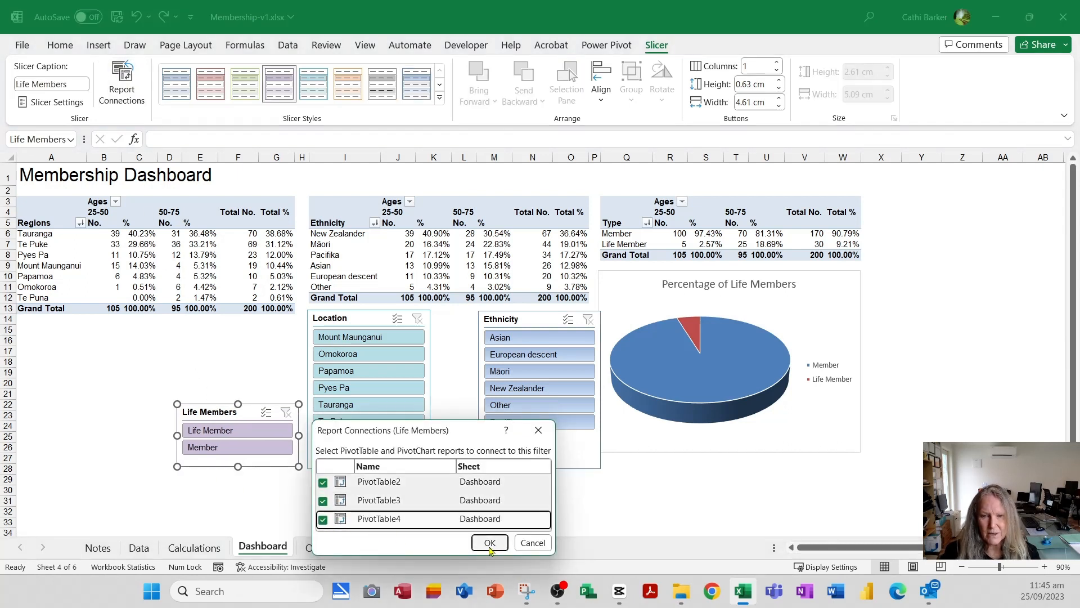
{"action": "left_click", "coordinate": [490, 542]}
- Test the Life Members slicer by filtering on Life Member and Member alternately, and clear its filter
{"action": "left_click", "coordinate": [248, 431]}
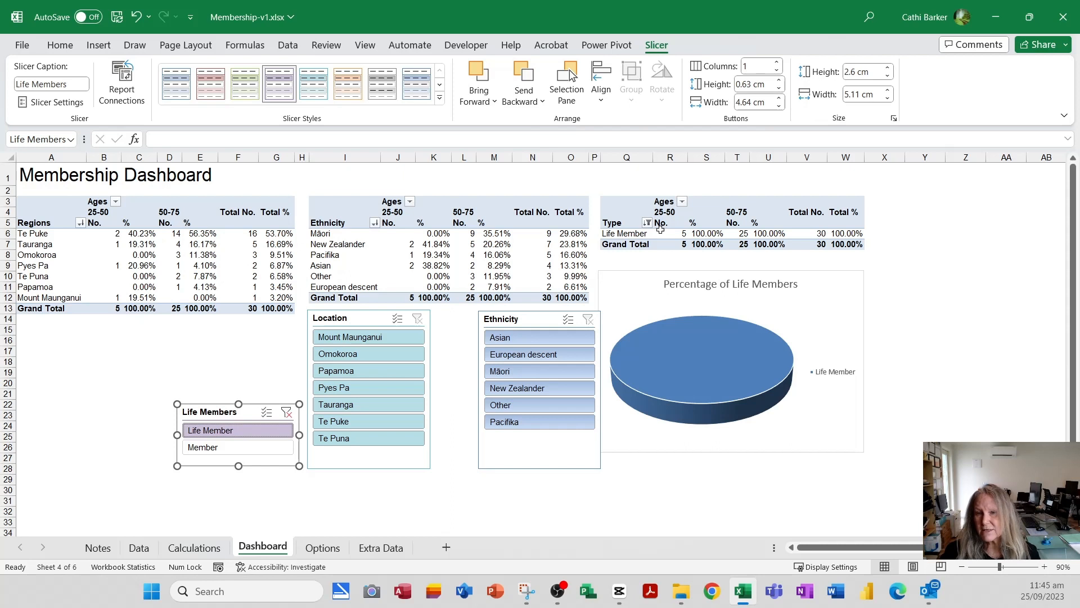
{"action": "left_click", "coordinate": [197, 447]}
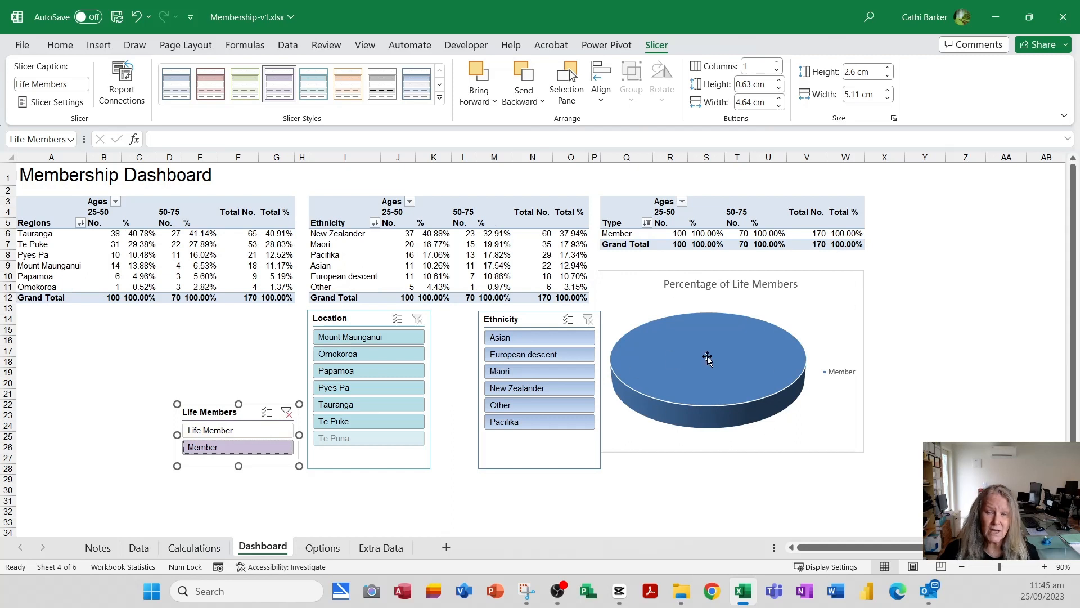
{"action": "mouse_move", "coordinate": [710, 359]}
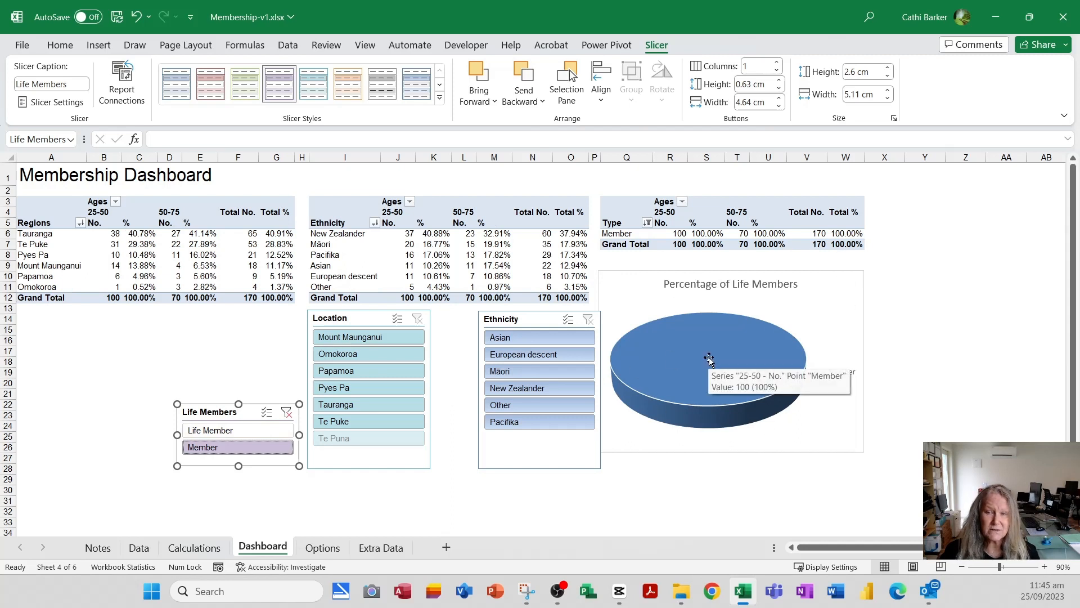
{"action": "left_click", "coordinate": [254, 433]}
{"action": "left_click", "coordinate": [242, 447]}
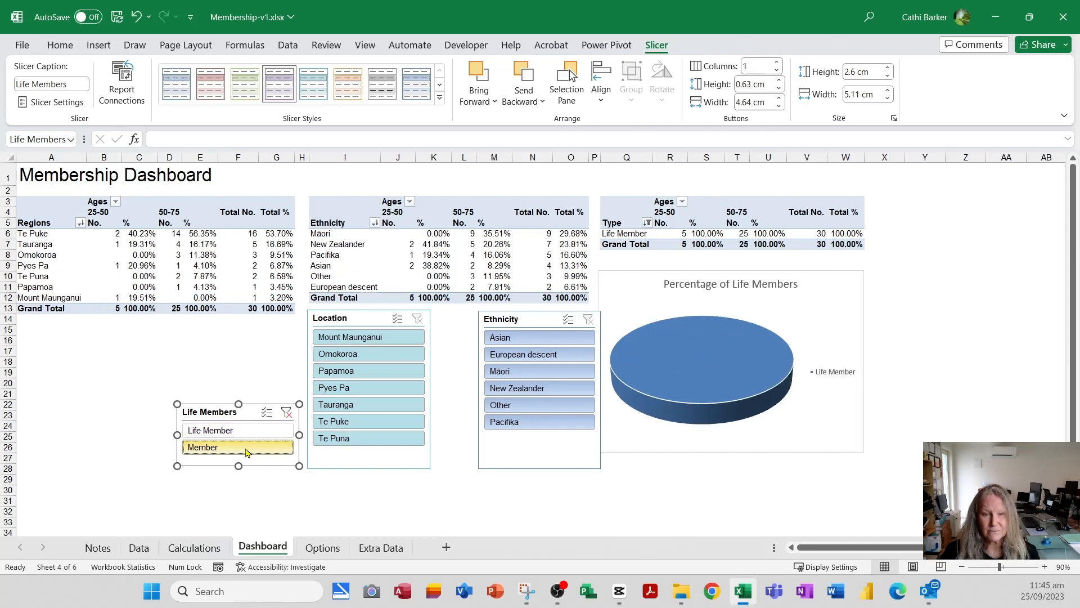
{"action": "left_click", "coordinate": [287, 413]}
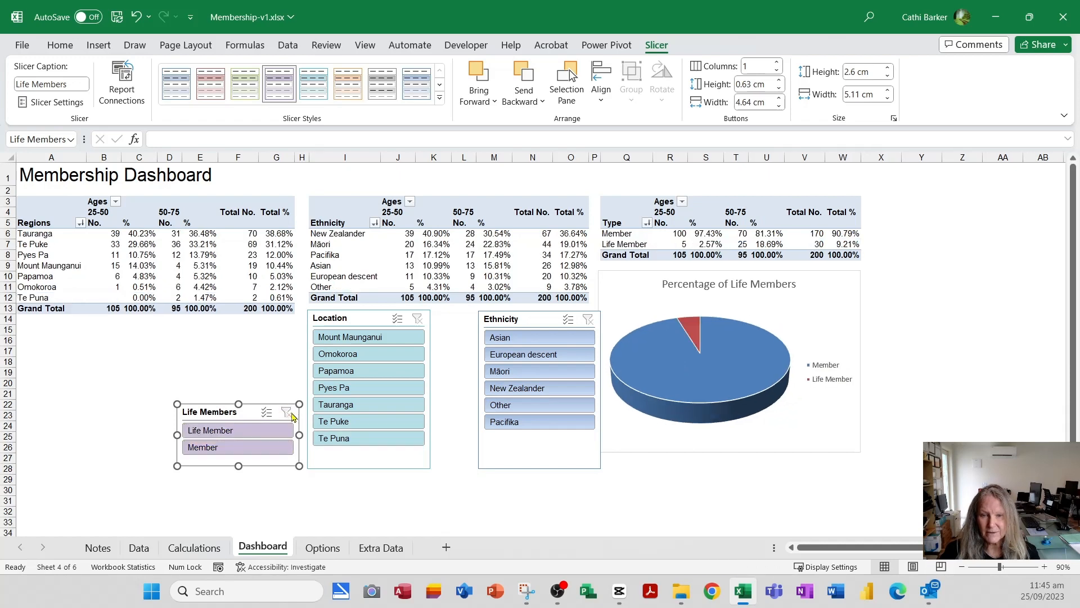
- Test the combined slicers with Life Member, Tauranga and Māori, and clear all three filters
{"action": "left_click", "coordinate": [255, 435]}
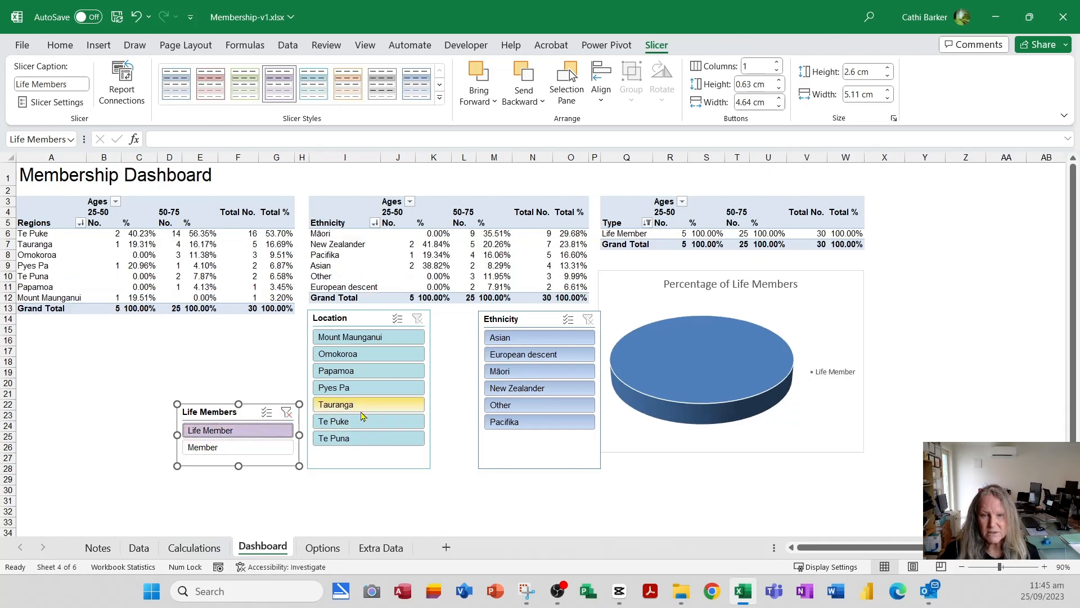
{"action": "left_click", "coordinate": [363, 406]}
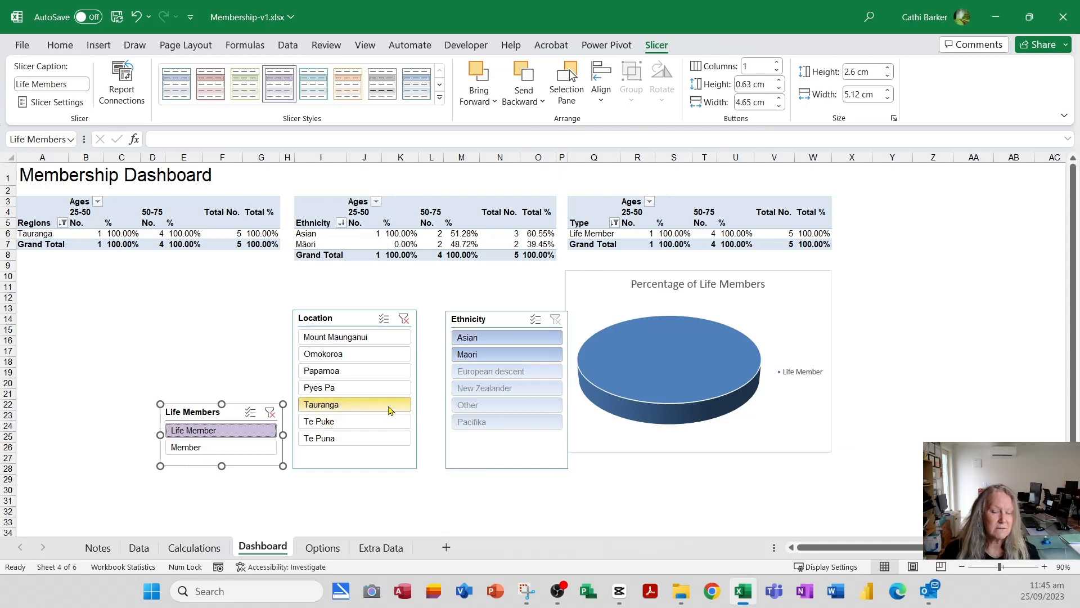
{"action": "left_click", "coordinate": [503, 355]}
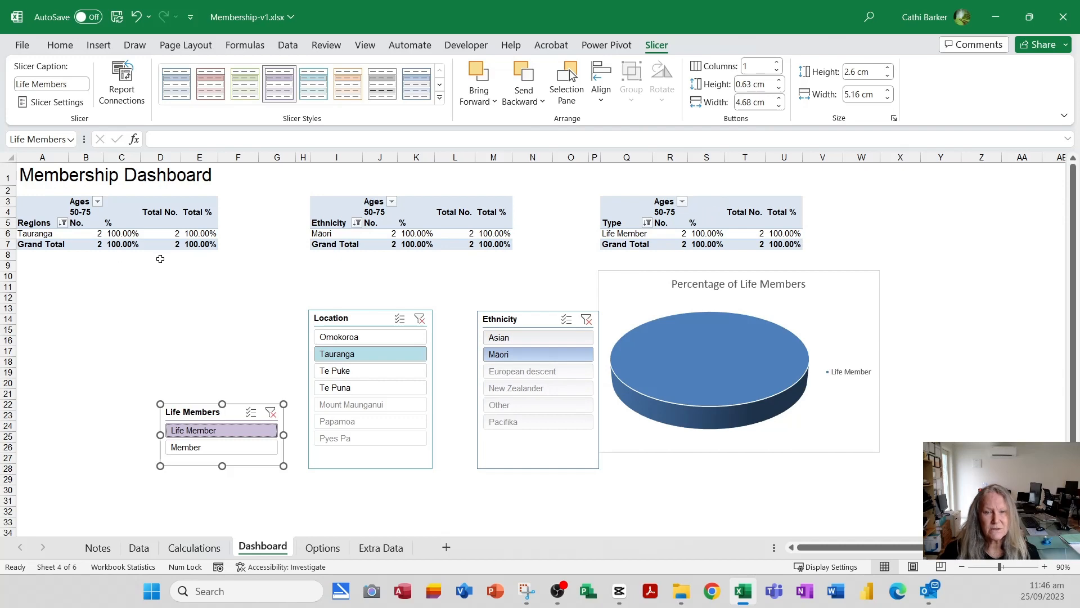
{"action": "left_click", "coordinate": [586, 319]}
{"action": "left_click", "coordinate": [406, 322]}
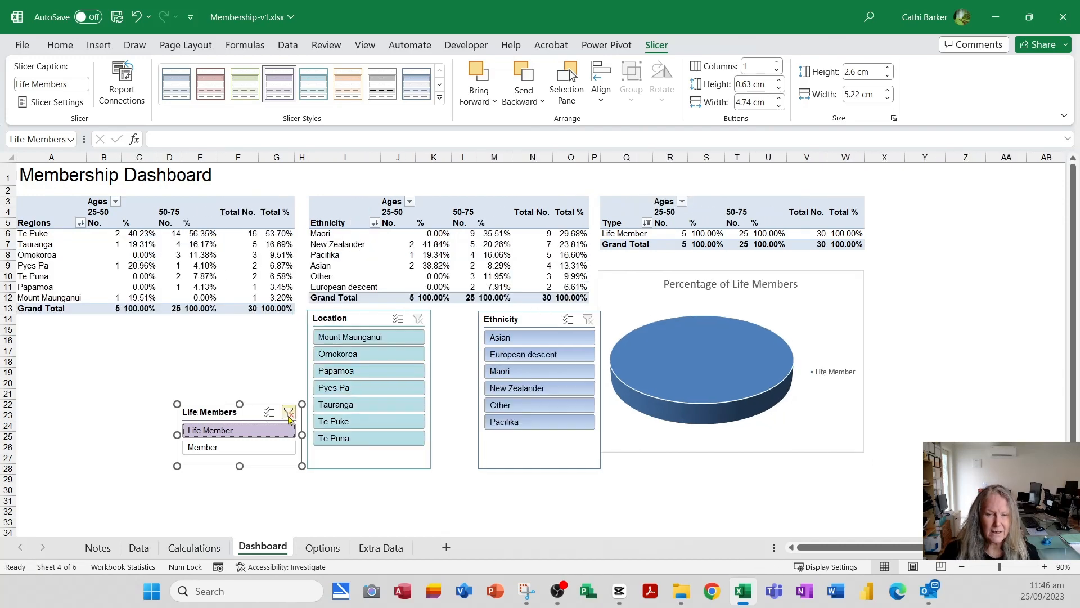
{"action": "left_click", "coordinate": [290, 414]}
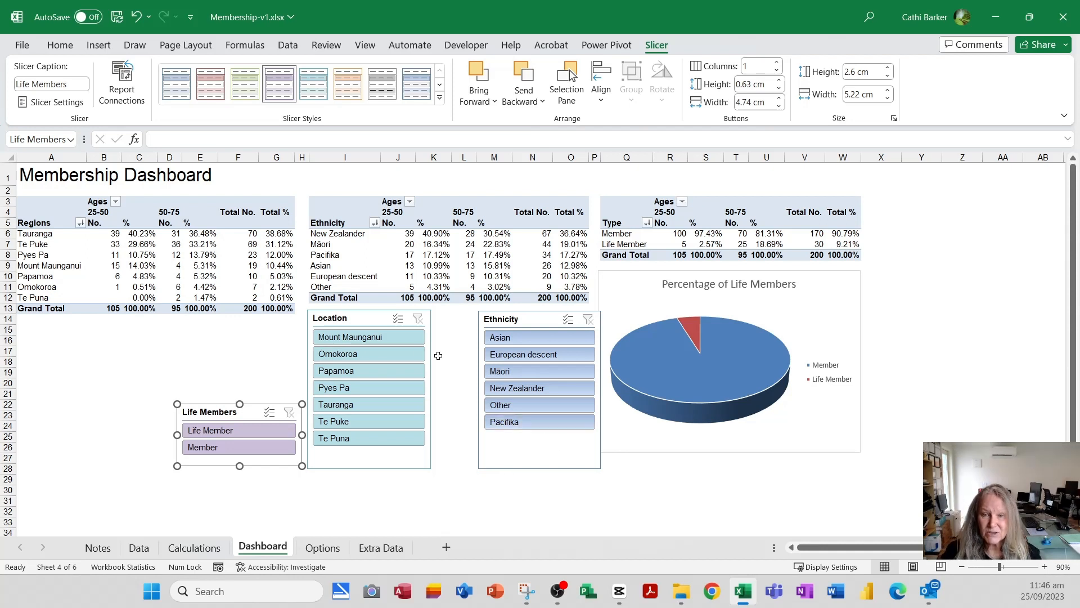
- Move the Location slicer closer to the Ethnicity slicer and the Life Members slicer below the pie chart
{"action": "left_click_drag", "start_coordinate": [360, 319], "coordinate": [401, 319]}
{"action": "left_click_drag", "start_coordinate": [235, 416], "coordinate": [669, 470]}
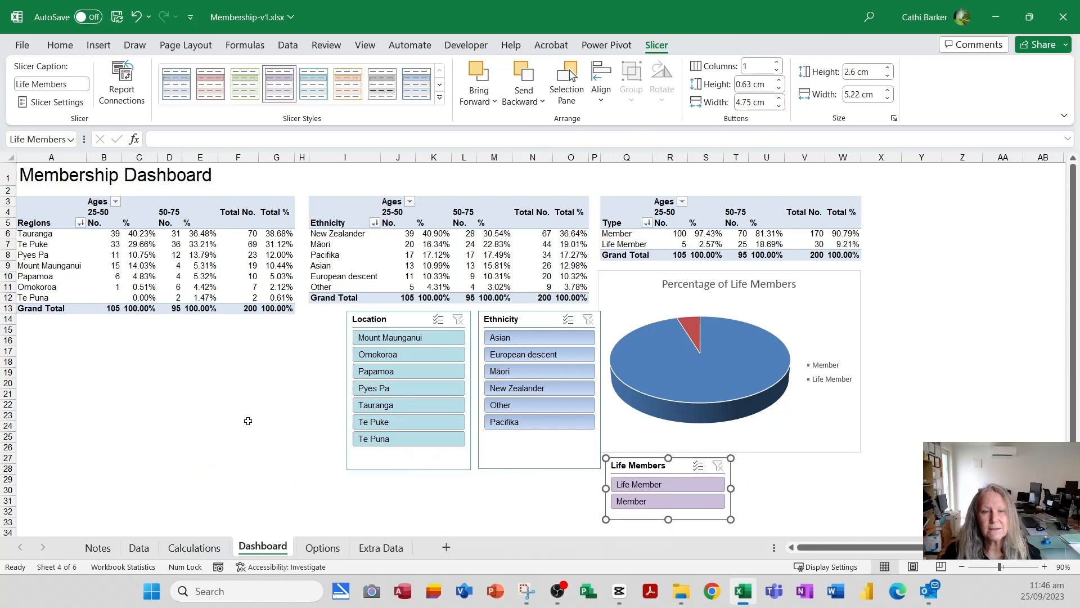
- Insert a Join Date timeline for the Regions PivotTable, place it below that table and widen it to about 11.9 cm
{"action": "left_click", "coordinate": [125, 262]}
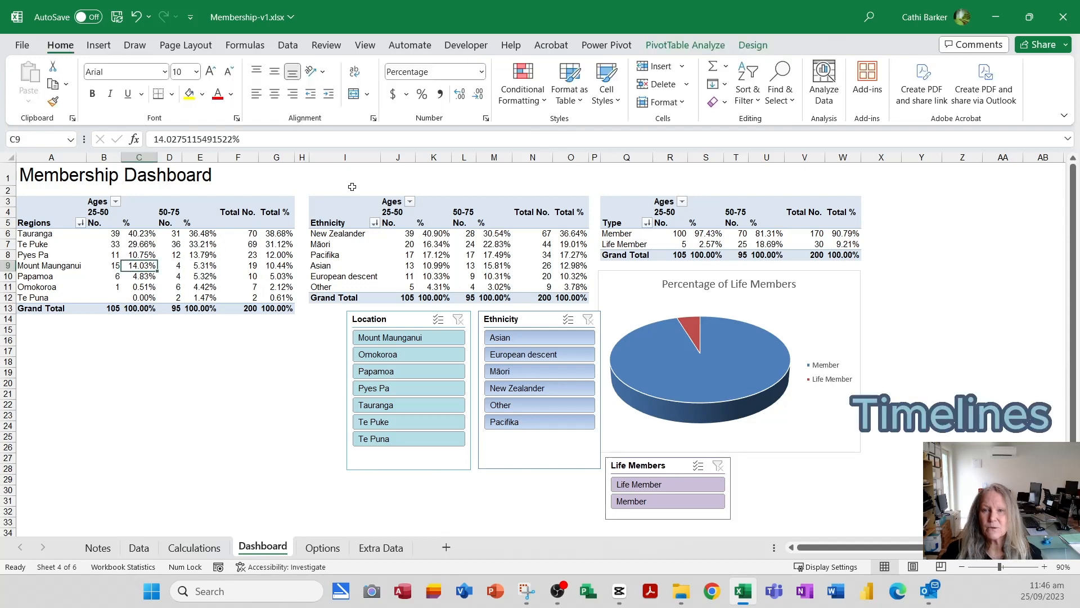
{"action": "left_click", "coordinate": [688, 48]}
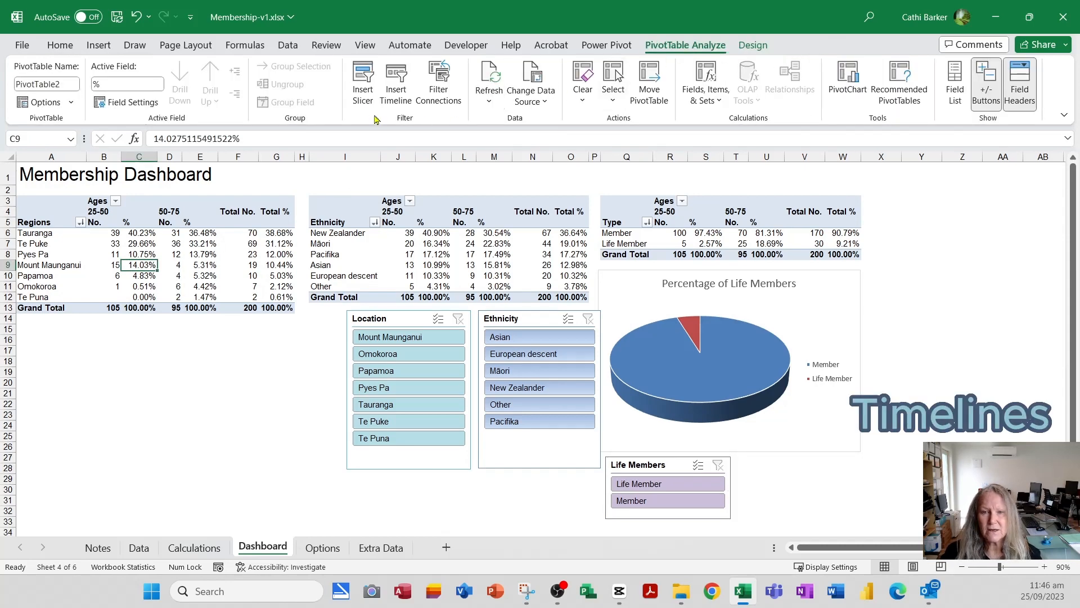
{"action": "left_click", "coordinate": [392, 90]}
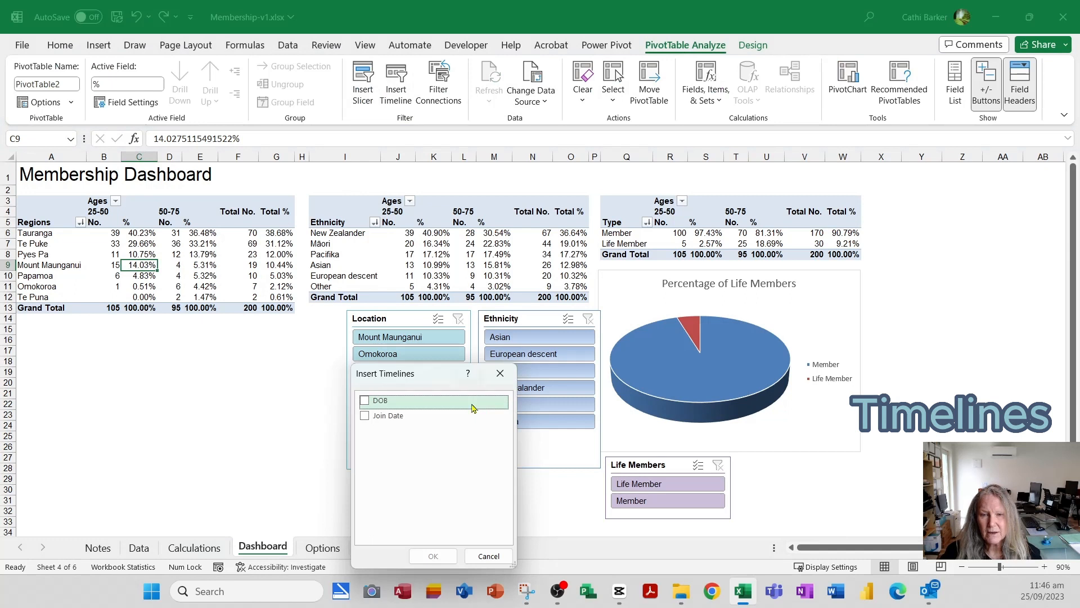
{"action": "left_click", "coordinate": [366, 416]}
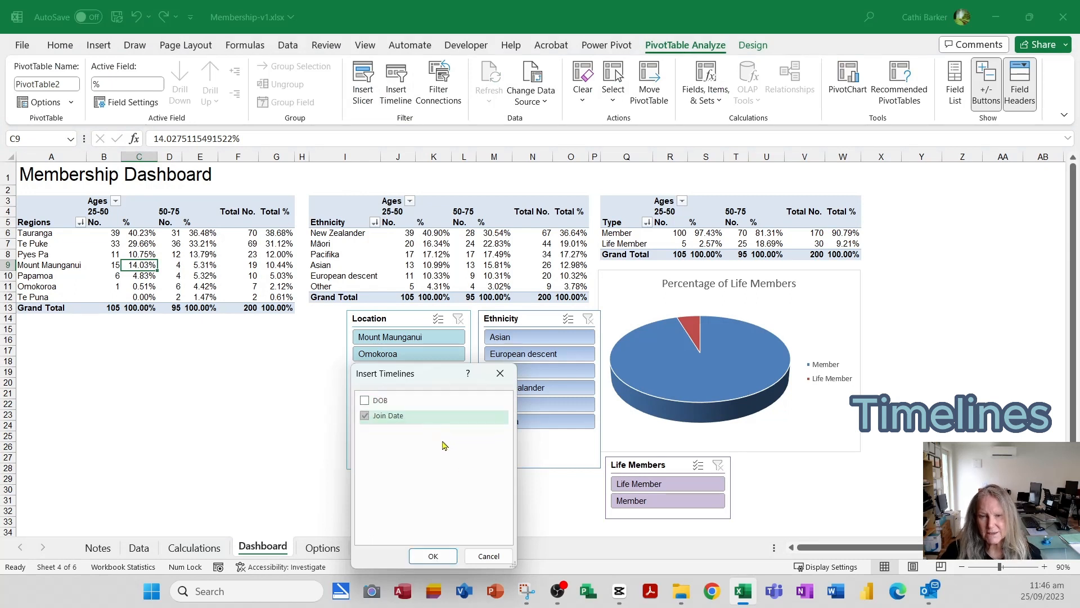
{"action": "left_click", "coordinate": [433, 557]}
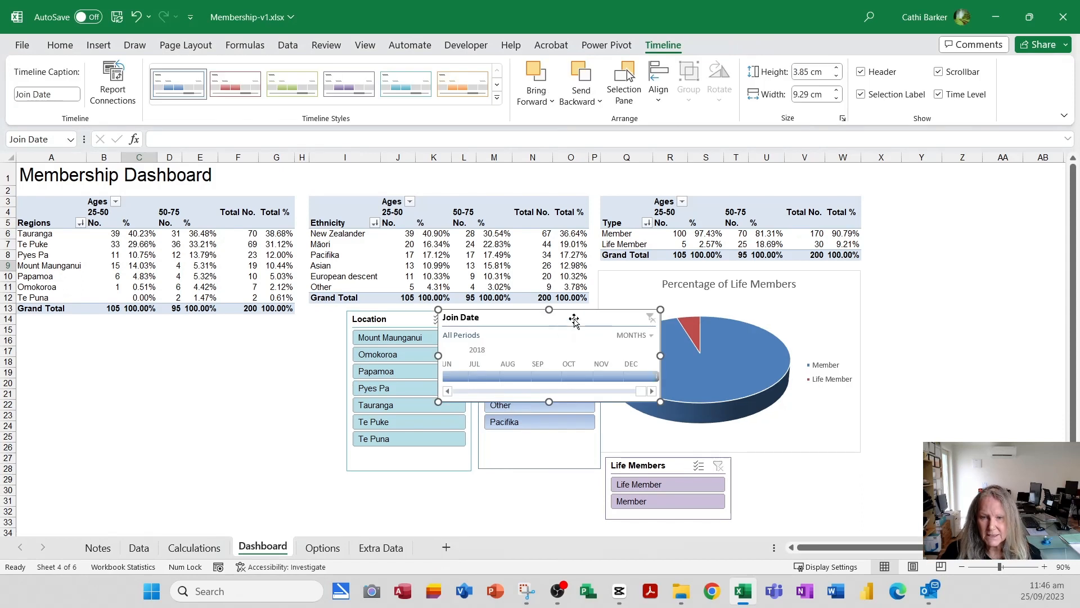
{"action": "left_click_drag", "start_coordinate": [569, 318], "coordinate": [143, 343]}
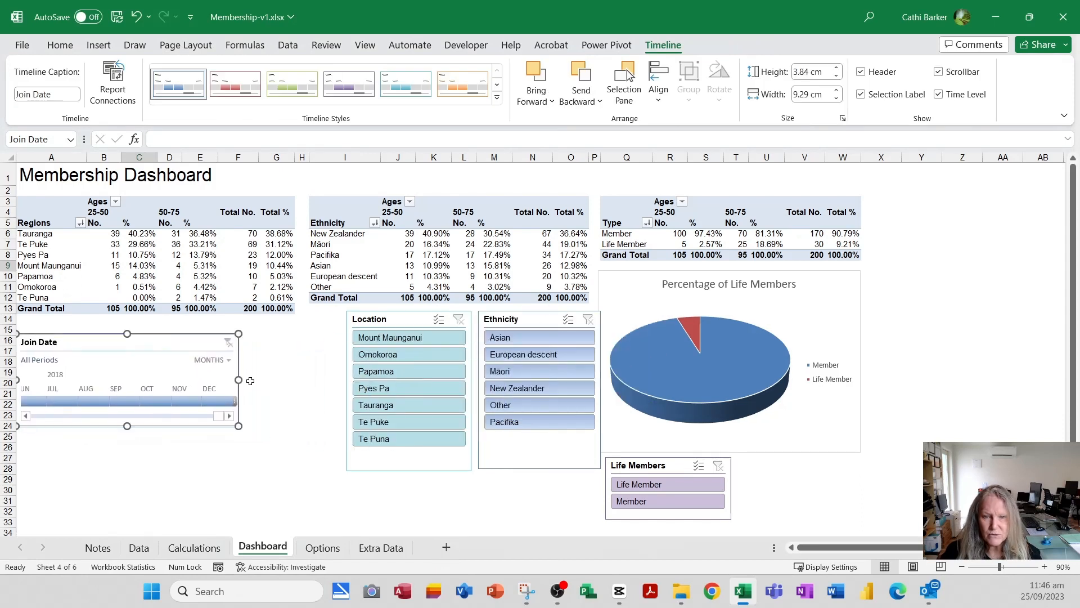
{"action": "left_click_drag", "start_coordinate": [237, 380], "coordinate": [301, 381]}
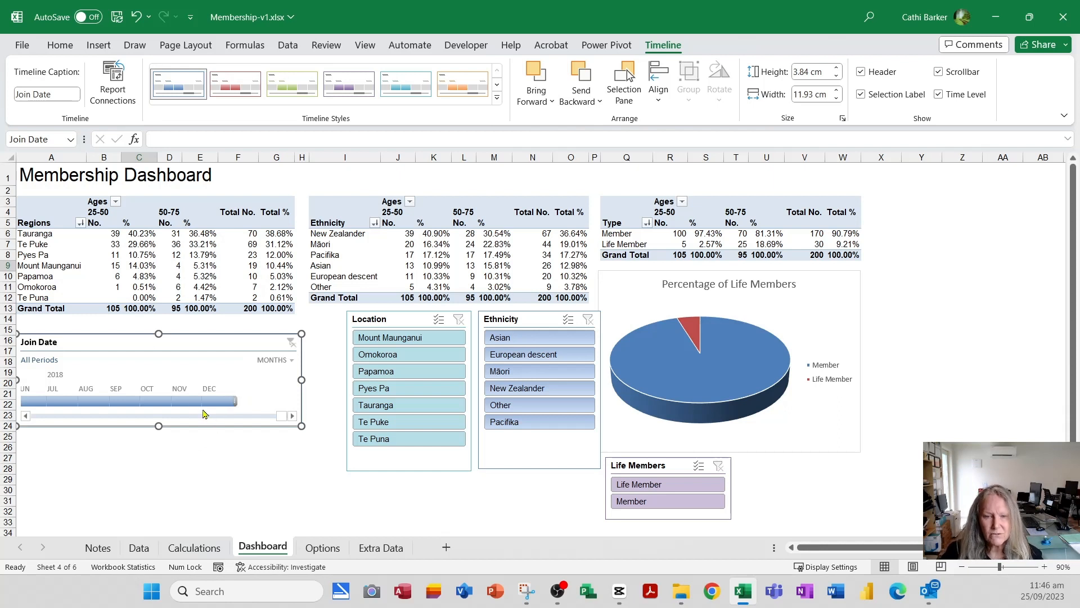
- Test the Join Date timeline on November, October and August 2018, and extend the selection to August through December 2018
{"action": "left_click", "coordinate": [187, 401]}
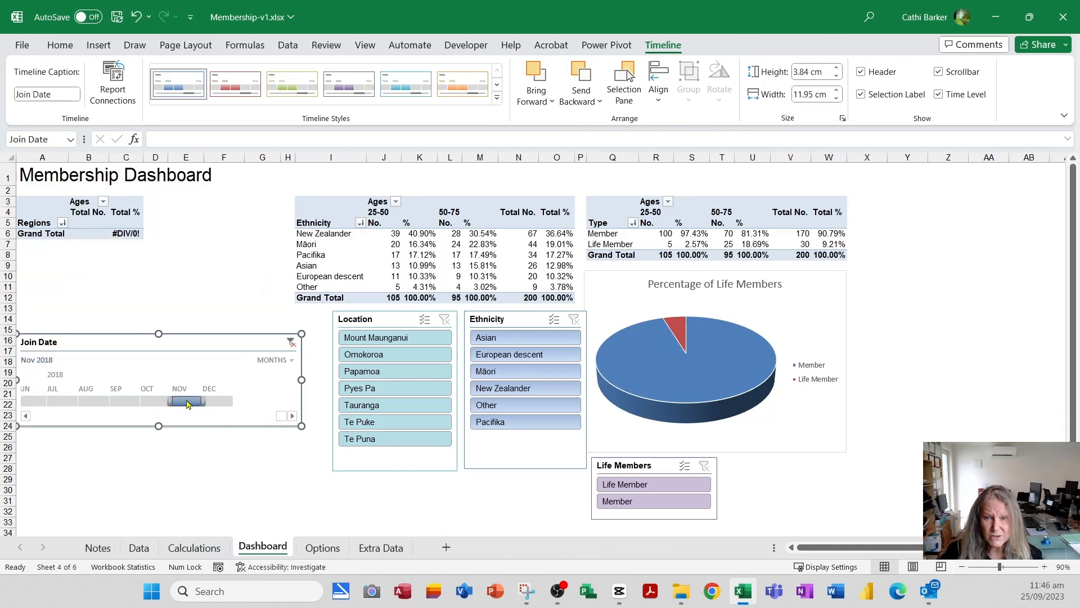
{"action": "left_click", "coordinate": [155, 402]}
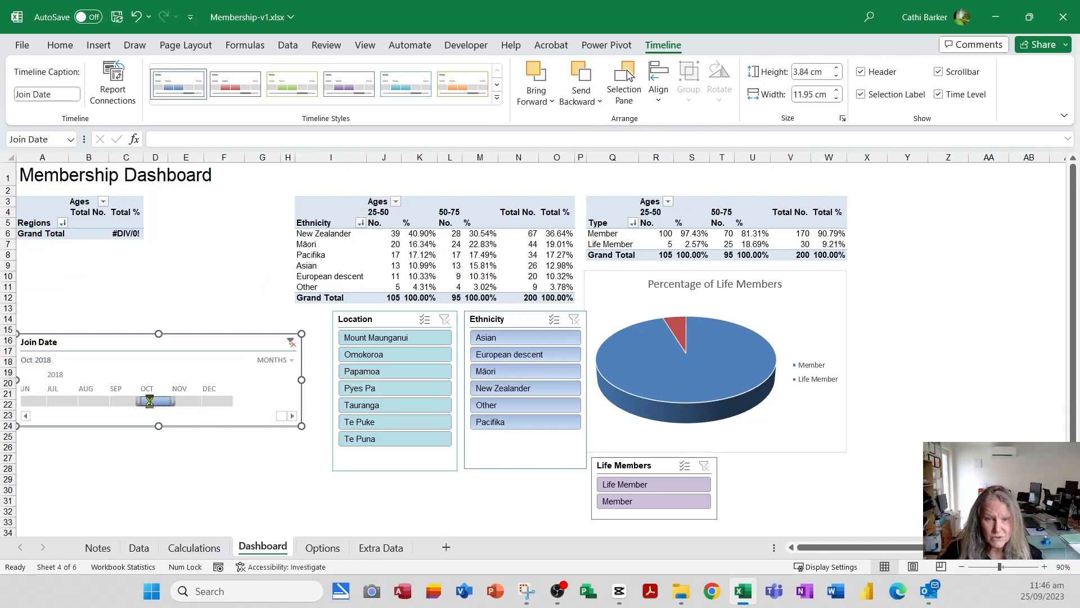
{"action": "left_click", "coordinate": [83, 403]}
{"action": "left_click_drag", "start_coordinate": [109, 401], "coordinate": [235, 402]}
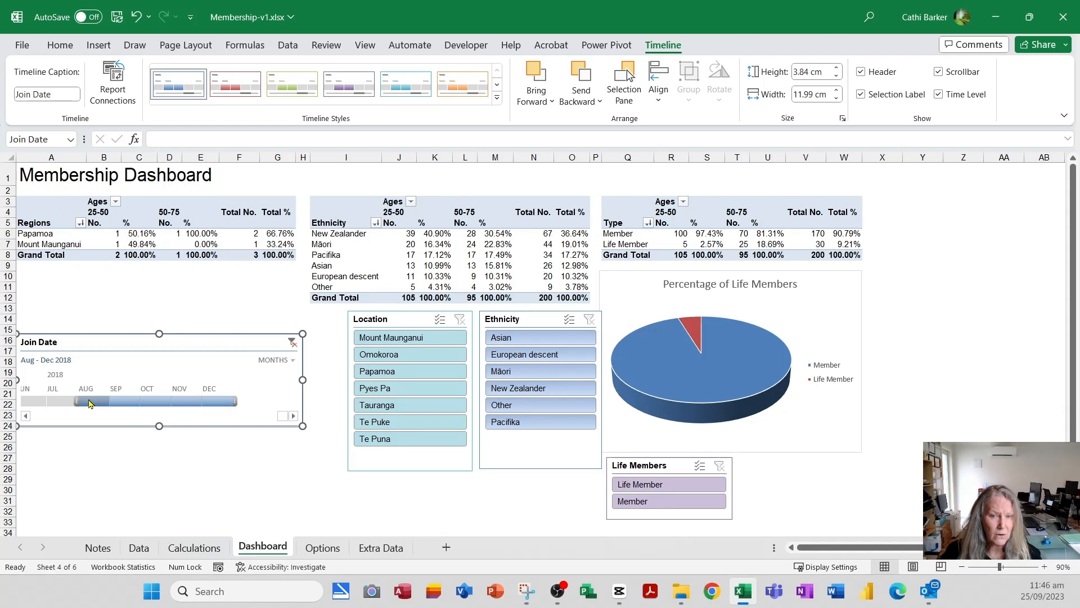
- Switch the Join Date timeline to years, test it on 2017, 2018 and 2016, and clear its filter
{"action": "left_click", "coordinate": [293, 363]}
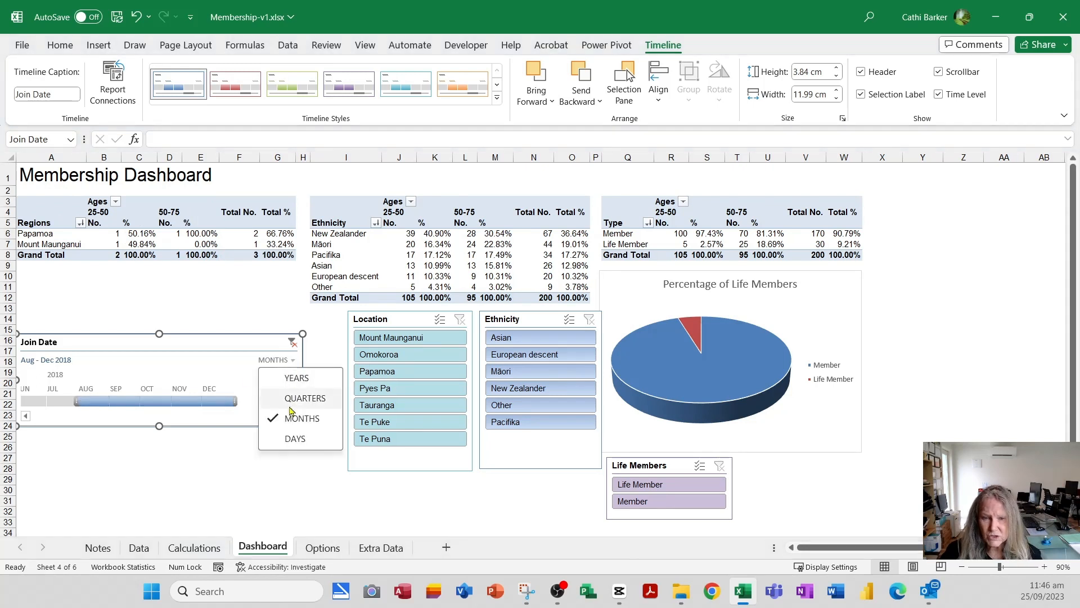
{"action": "left_click", "coordinate": [296, 379]}
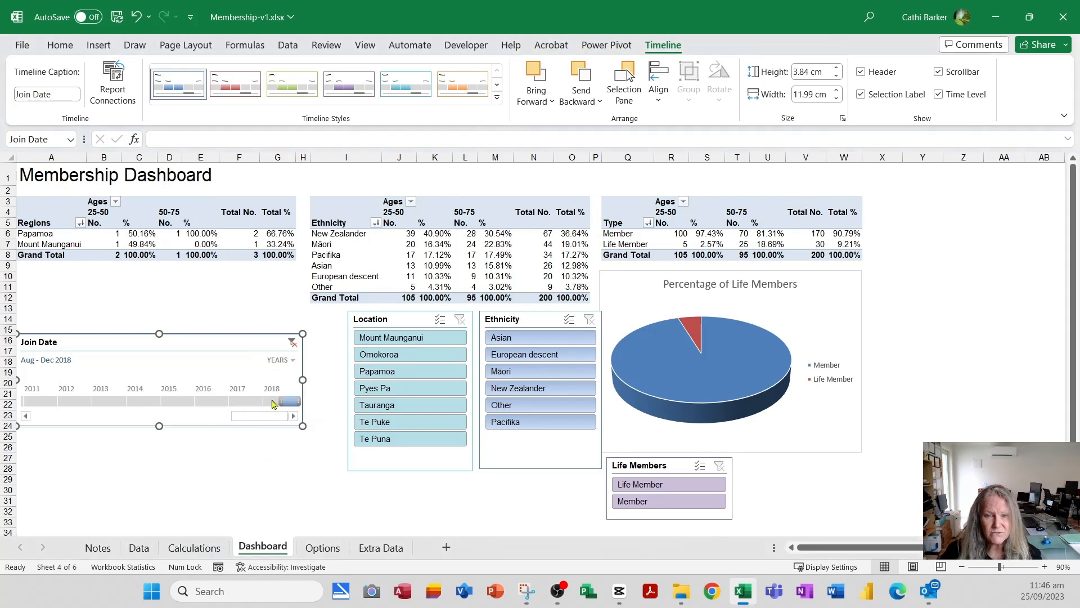
{"action": "left_click", "coordinate": [249, 401]}
{"action": "left_click", "coordinate": [276, 401]}
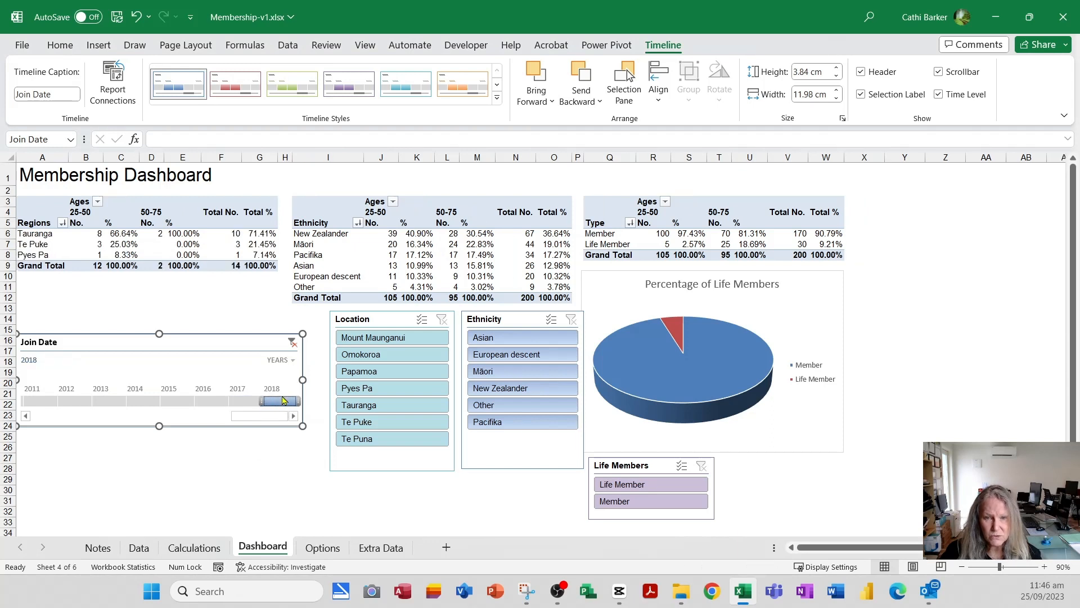
{"action": "left_click", "coordinate": [211, 402]}
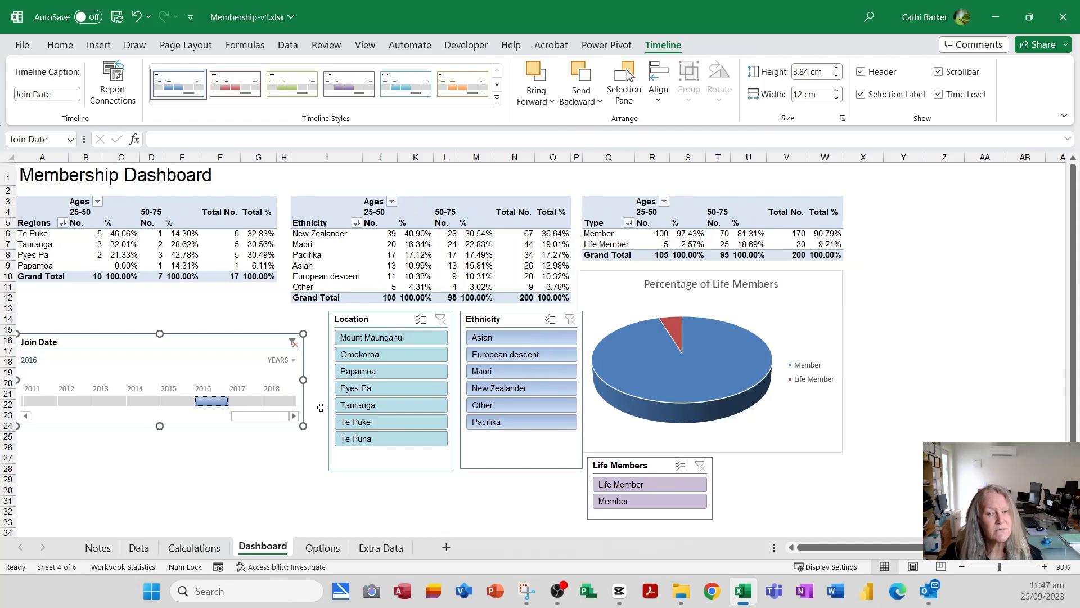
{"action": "mouse_move", "coordinate": [193, 341]}
{"action": "left_mouse_down"}
{"action": "mouse_move", "coordinate": [188, 333]}
{"action": "mouse_move", "coordinate": [180, 342]}
{"action": "left_mouse_up"}
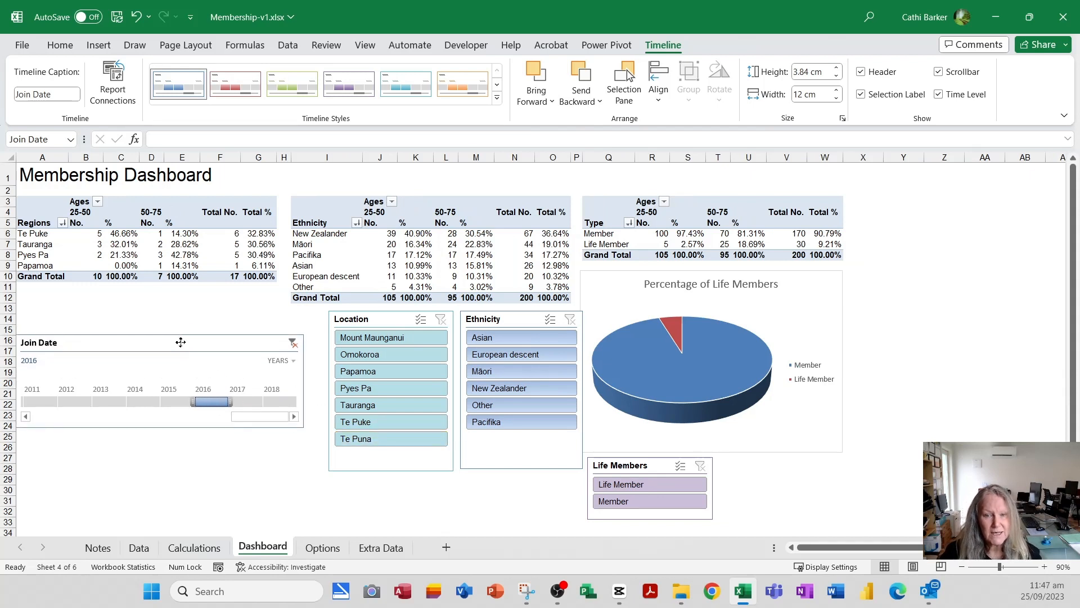
{"action": "left_click", "coordinate": [292, 343]}
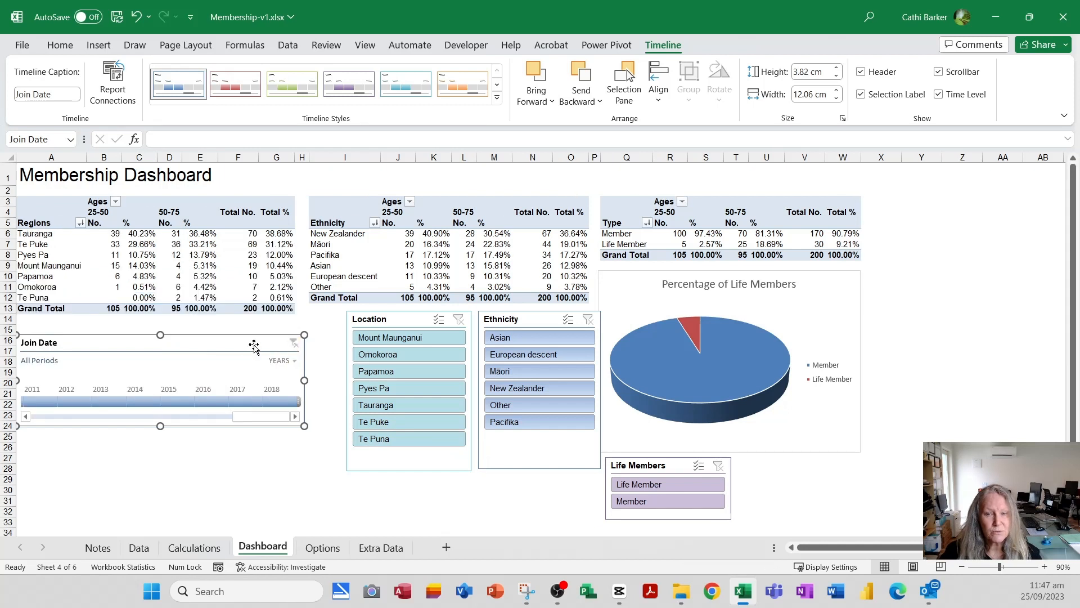
- Arrange the timeline just below the Regions PivotTable, the Life Members slicer under it, and the Location and Ethnicity slicers below the Ethnicity PivotTable
{"action": "left_click_drag", "start_coordinate": [254, 345], "coordinate": [247, 332]}
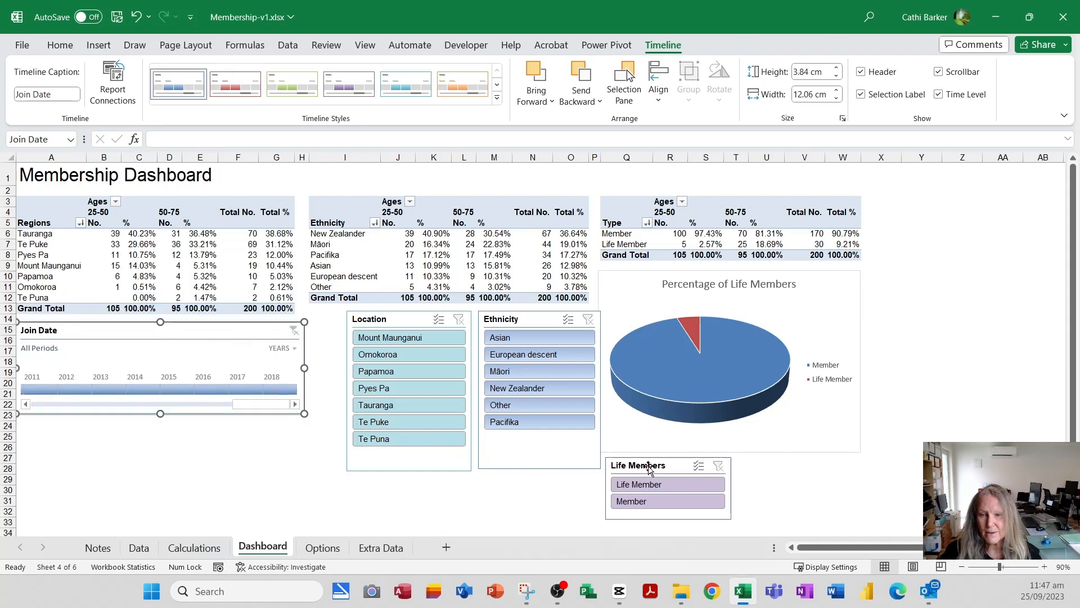
{"action": "left_click_drag", "start_coordinate": [647, 467], "coordinate": [223, 426]}
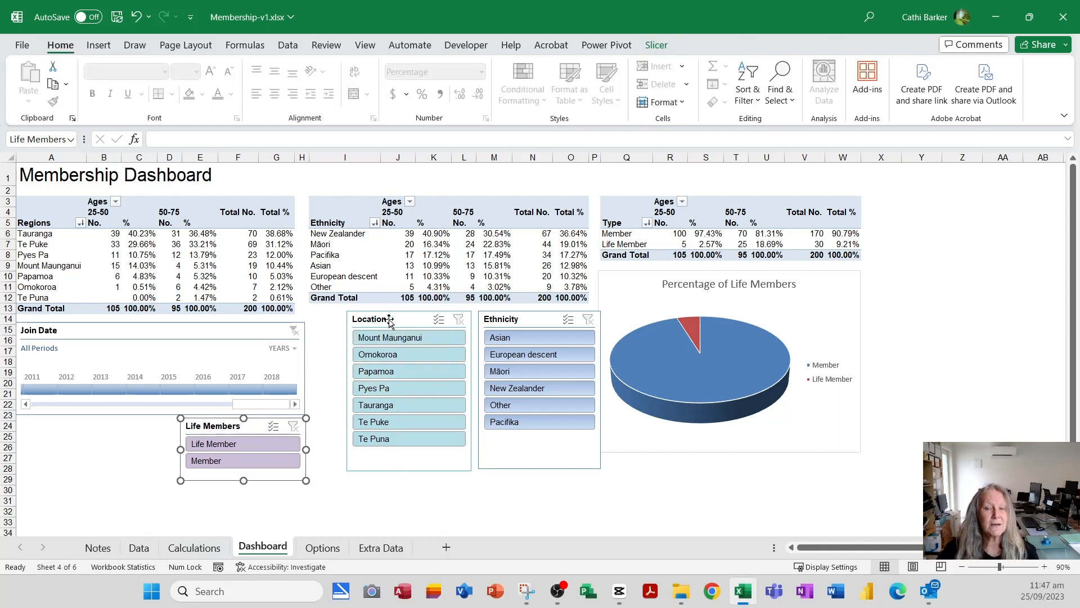
{"action": "left_click_drag", "start_coordinate": [389, 319], "coordinate": [356, 326]}
{"action": "left_click_drag", "start_coordinate": [524, 320], "coordinate": [492, 328]}
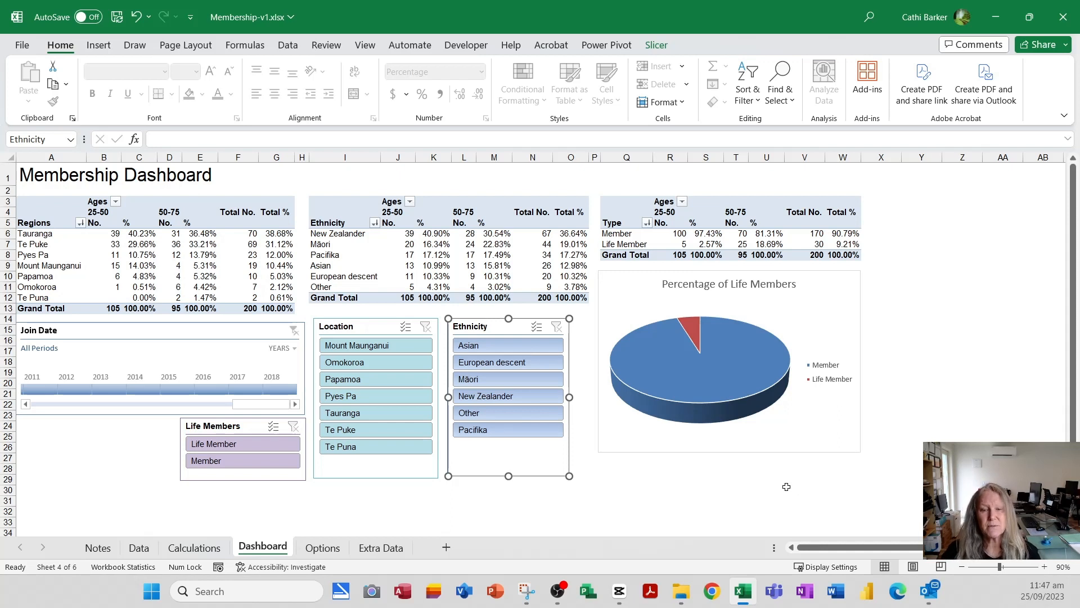
{"action": "left_click", "coordinate": [140, 548]}
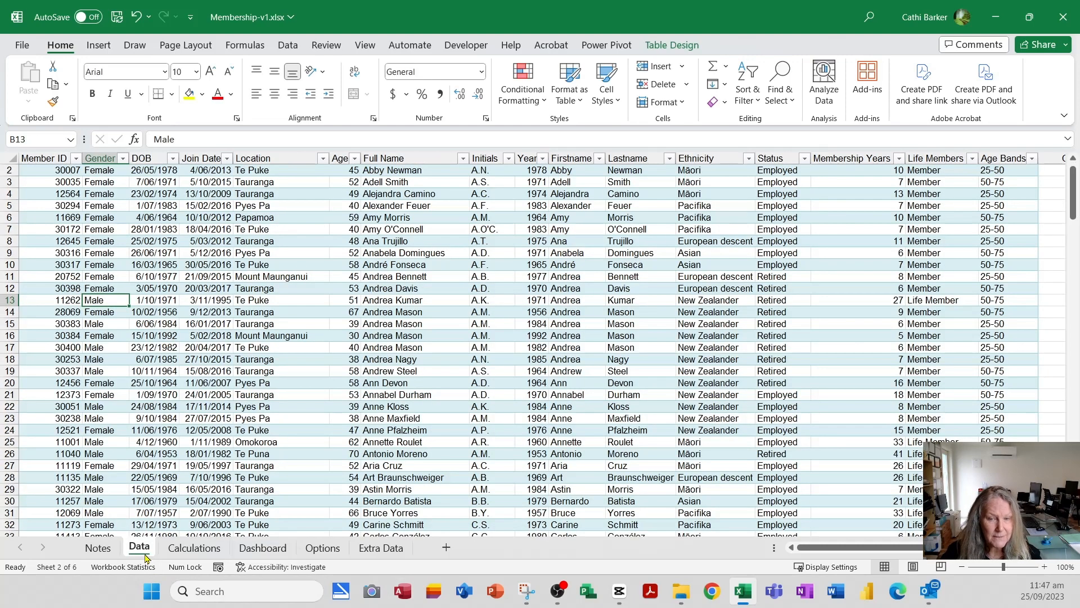
{"action": "left_click", "coordinate": [262, 548]}
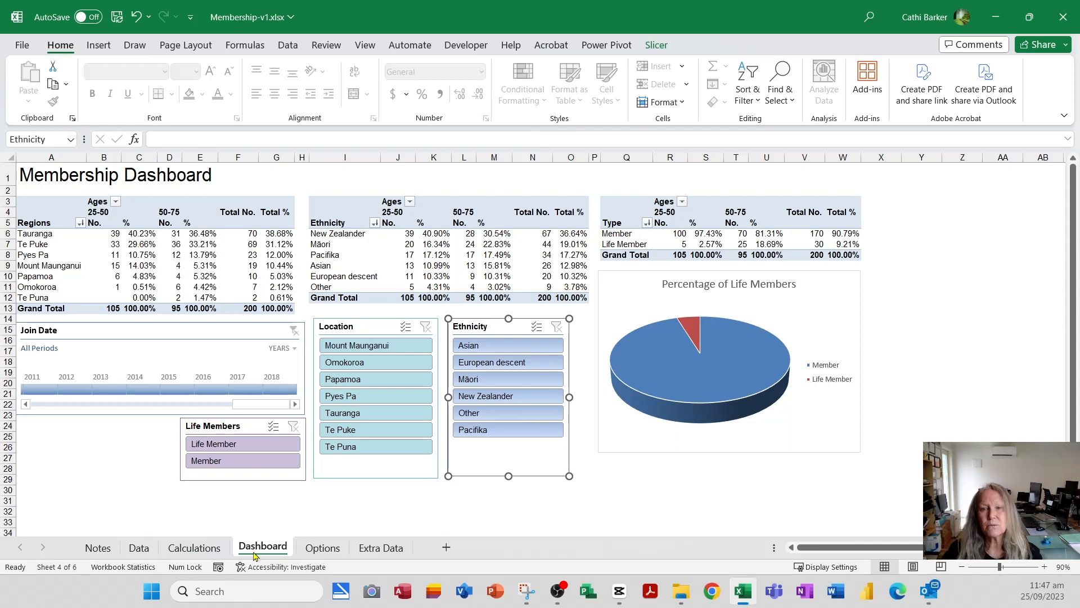
{"action": "left_click", "coordinate": [621, 46]}
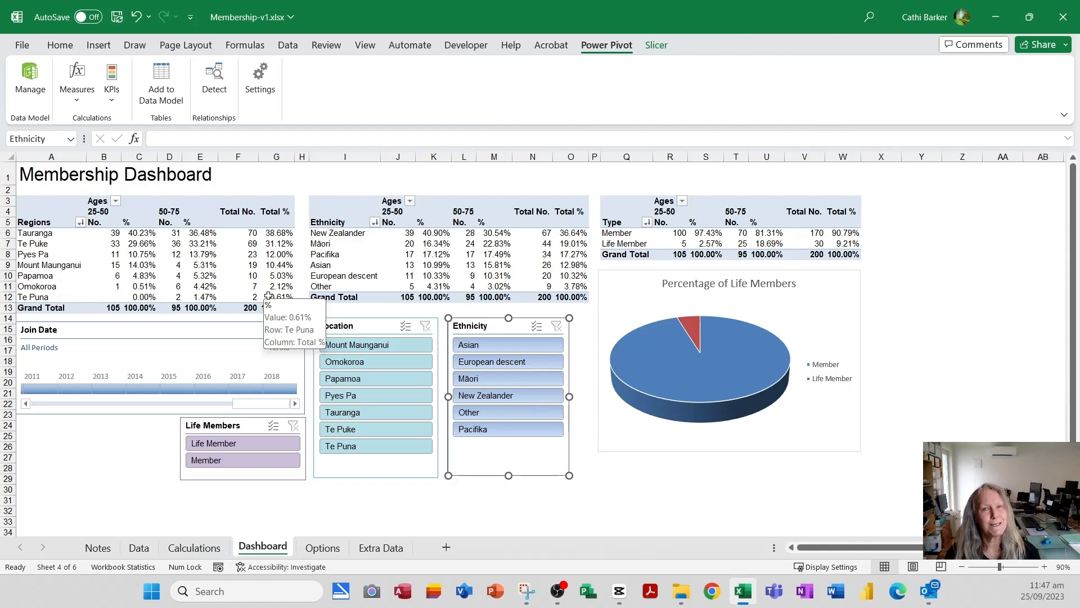
{"action": "left_click", "coordinate": [60, 45]}
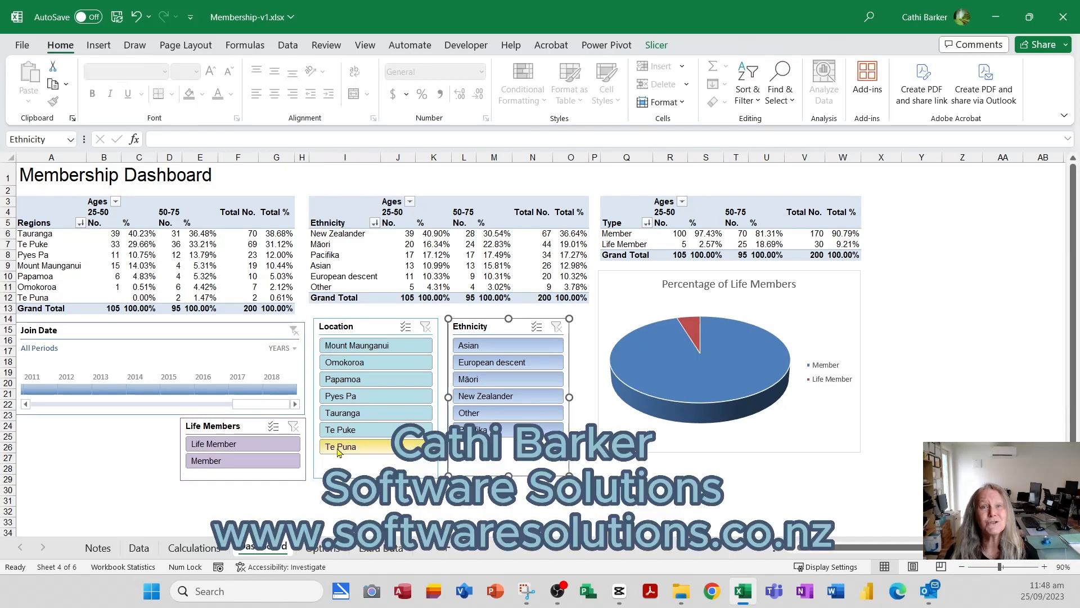